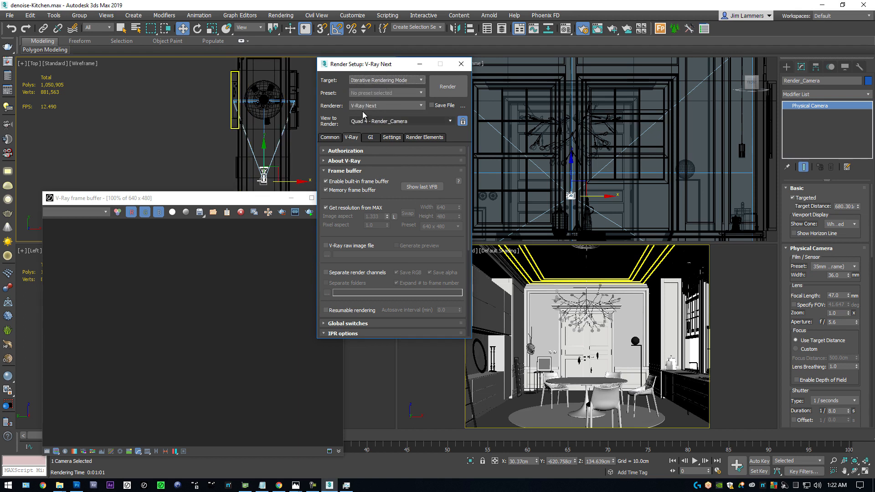
Step: Switch the render target to ActiveShade Mode and check which renderers it offers
left_click(403, 81)
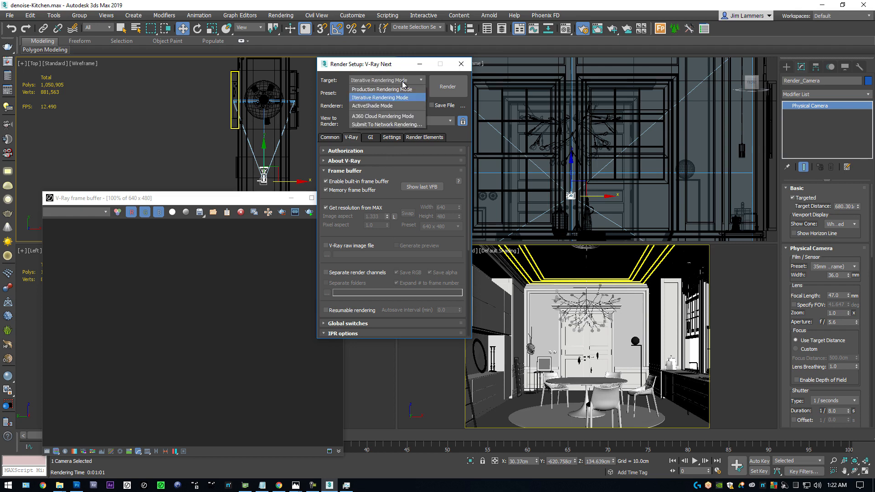
left_click(389, 108)
left_click(400, 106)
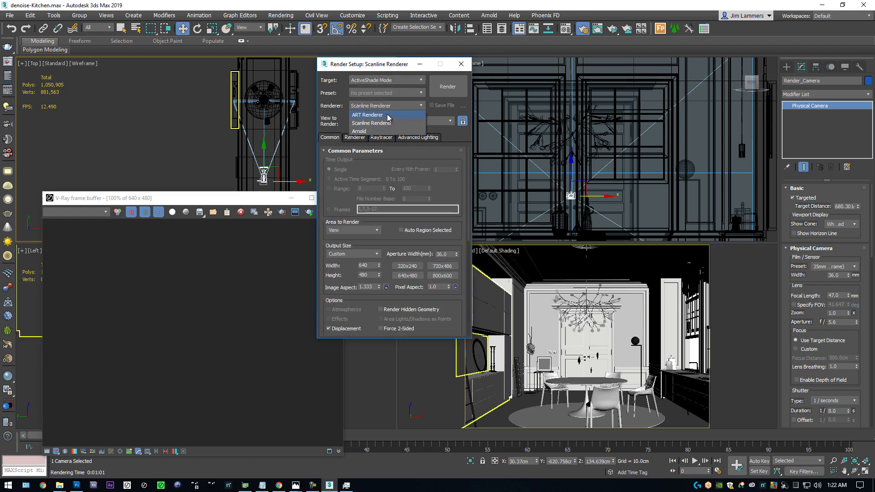
Step: Set the render target to Production Rendering Mode
left_click(393, 81)
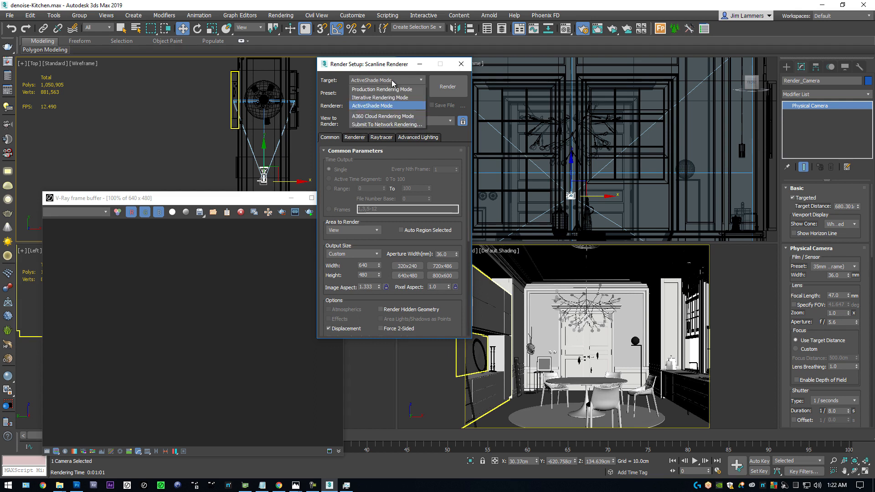
left_click(391, 89)
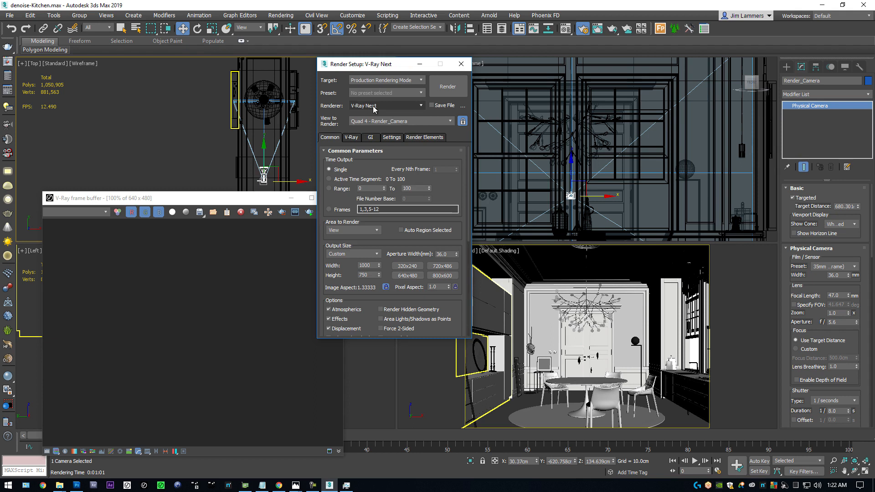
Step: Arrange the Render Setup and frame buffer windows and start a V-Ray IPR render of the camera view
left_click(352, 138)
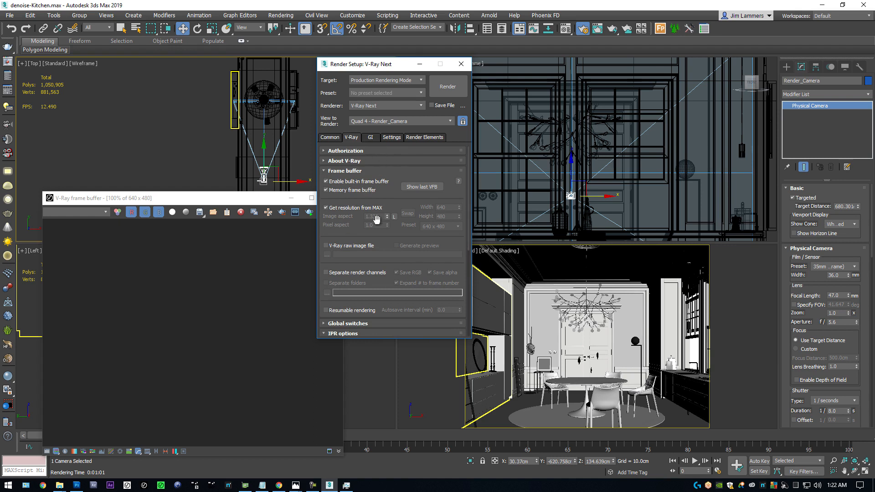
scroll(385, 197, "down", 4)
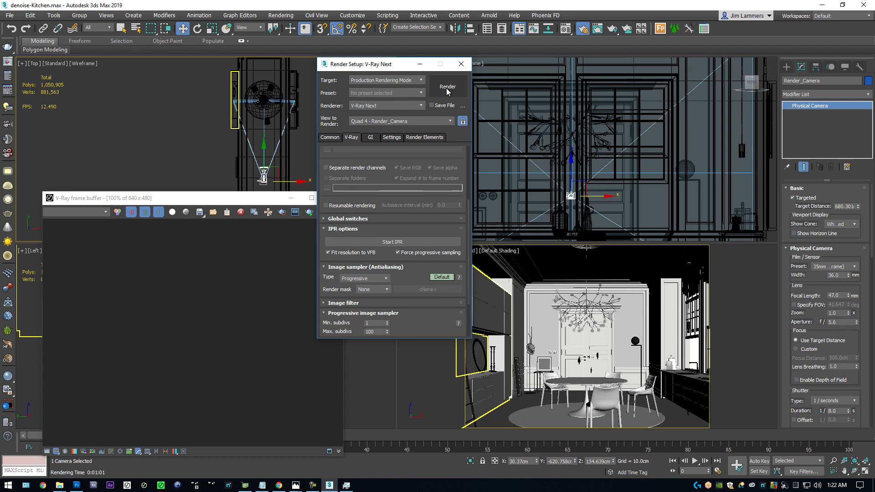
left_click_drag(388, 66, 445, 71)
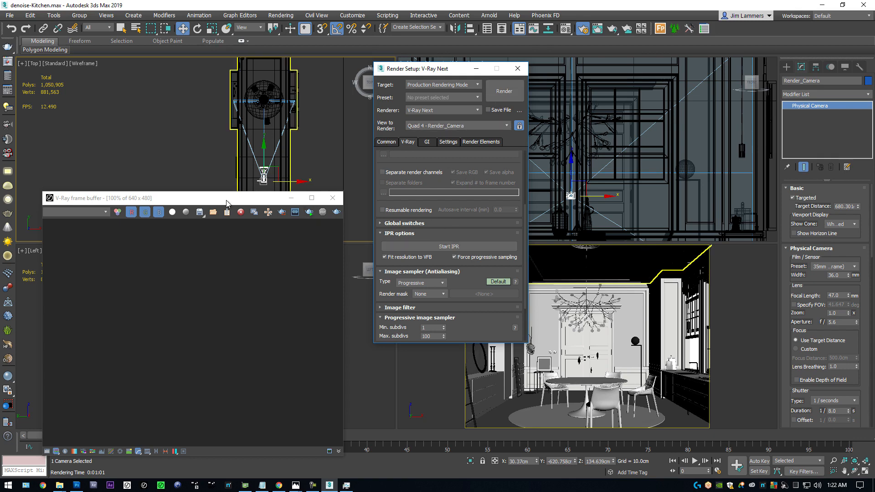
left_click_drag(228, 203, 242, 136)
right_click(416, 363)
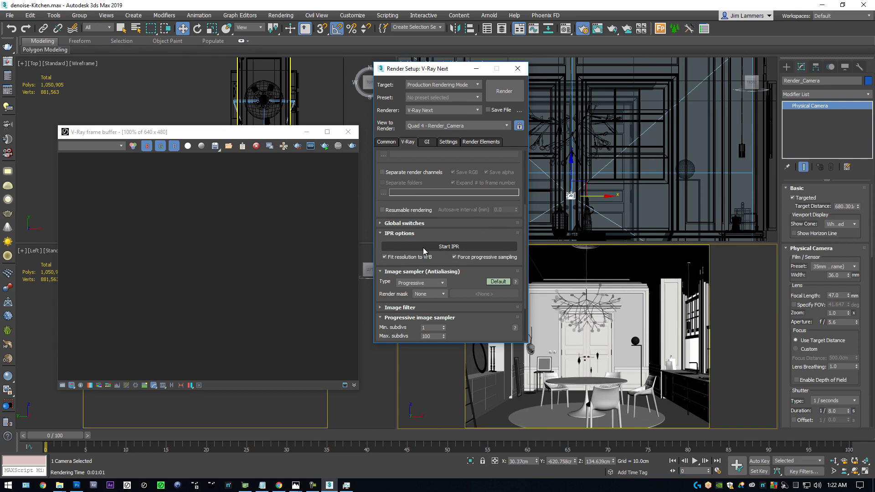
left_click(445, 249)
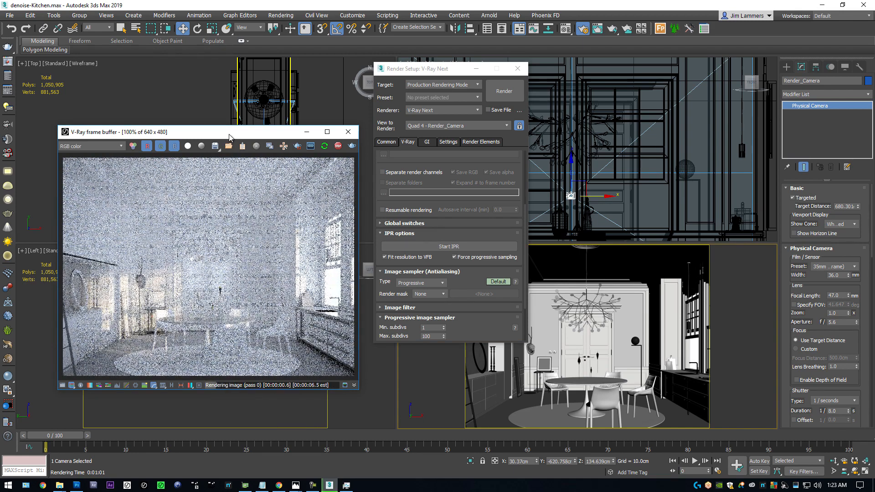
Step: Move the render camera sideways in the Top view to about X -55 cm during the IPR render, and stop the render
left_click_drag(230, 139, 241, 211)
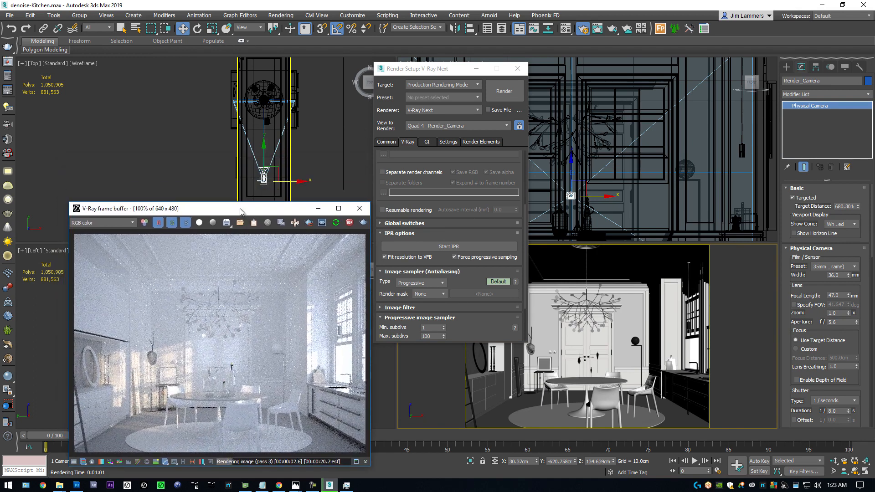
left_click_drag(288, 180, 283, 183)
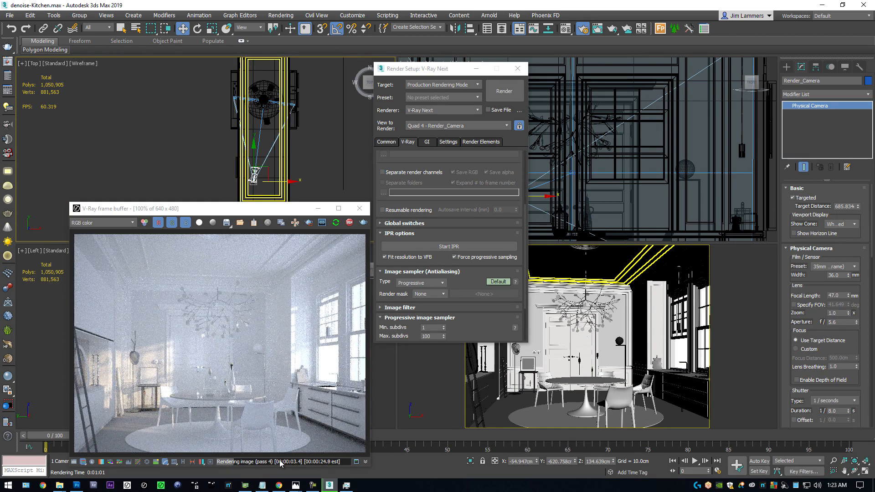
left_click(349, 222)
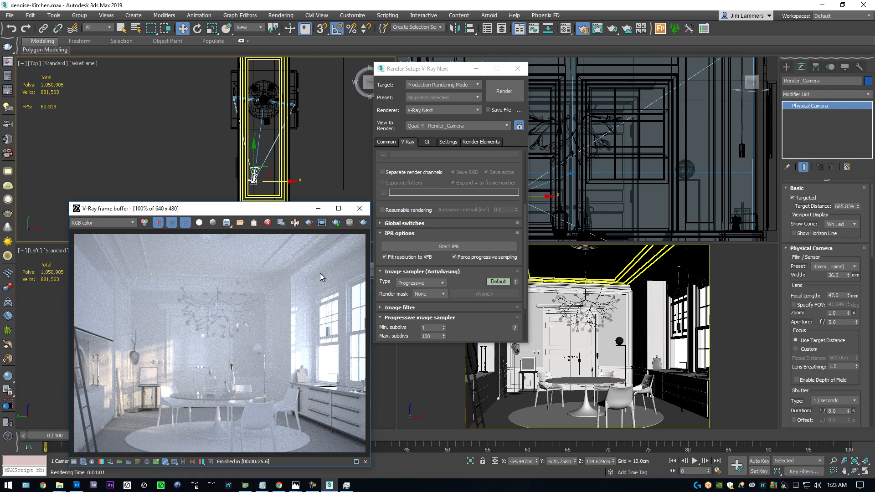
Step: Add a VRayDenoiser render element and set its denoising engine to NVIDIA AI denoiser
left_click(484, 143)
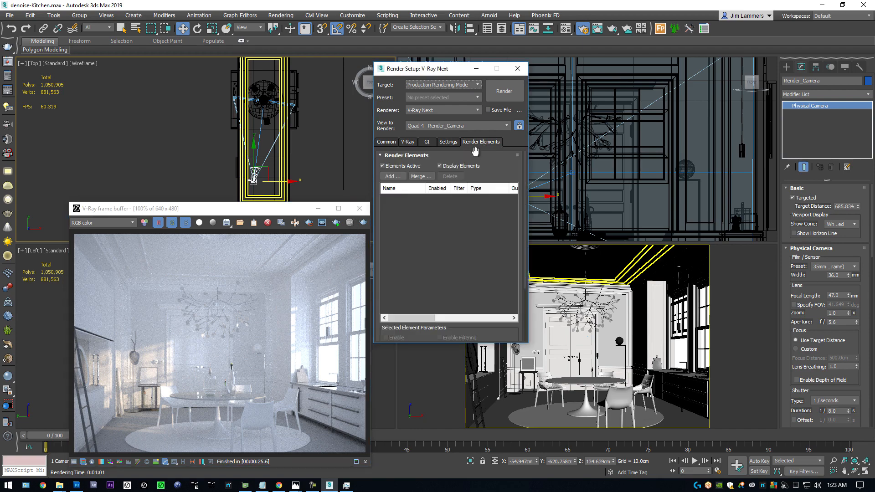
left_click(393, 177)
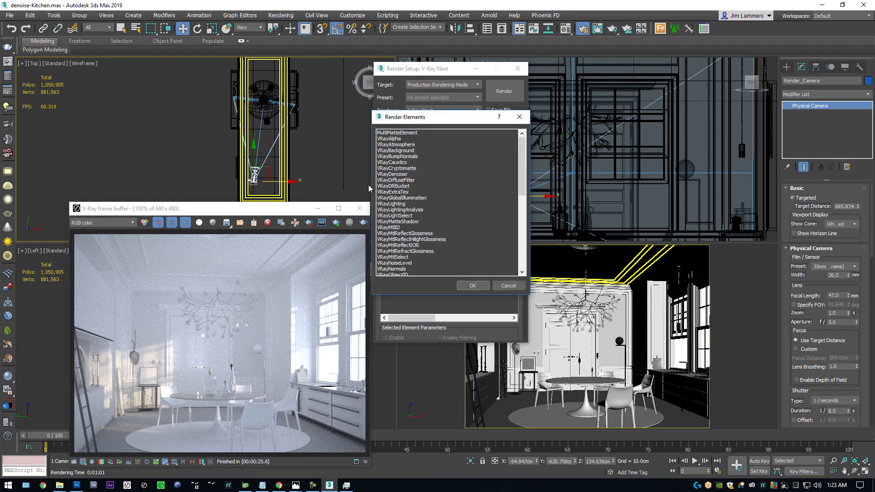
double_click(392, 174)
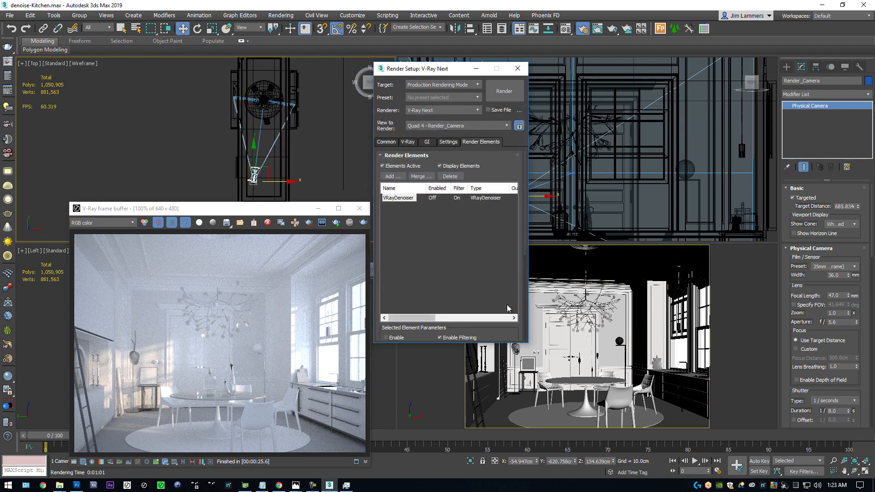
scroll(518, 298, "down", 5)
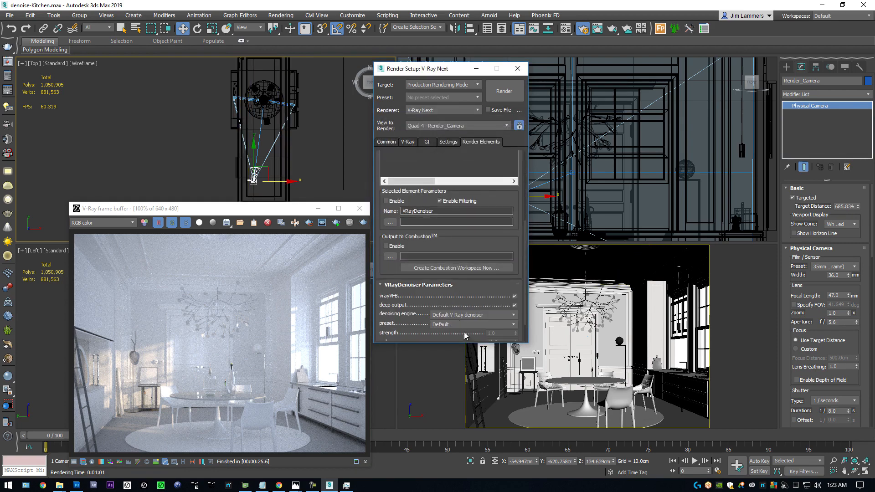
left_click(474, 314)
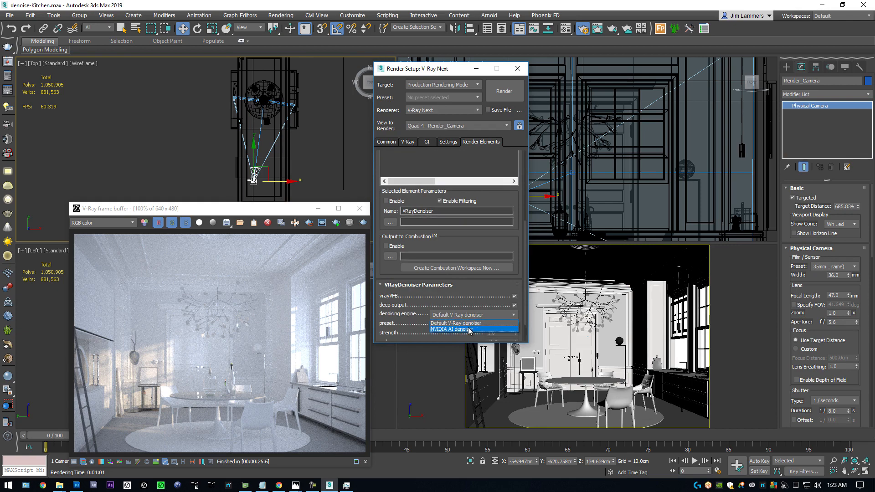
left_click(469, 329)
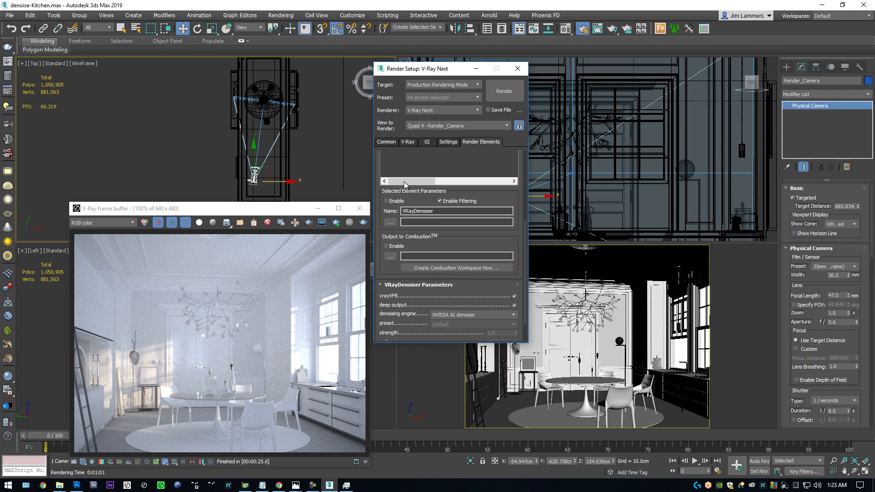
Step: Review the progressive image sampler settings and the system settings for the post effects rate
left_click(407, 142)
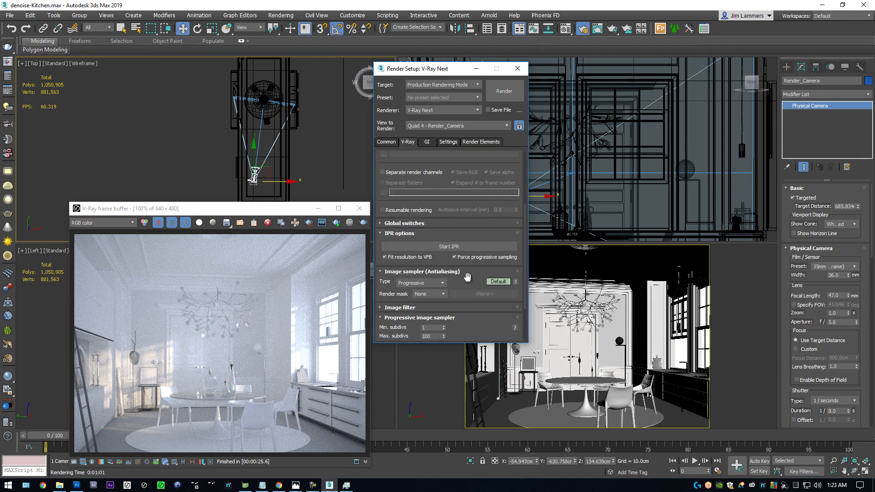
left_click_drag(467, 278, 470, 186)
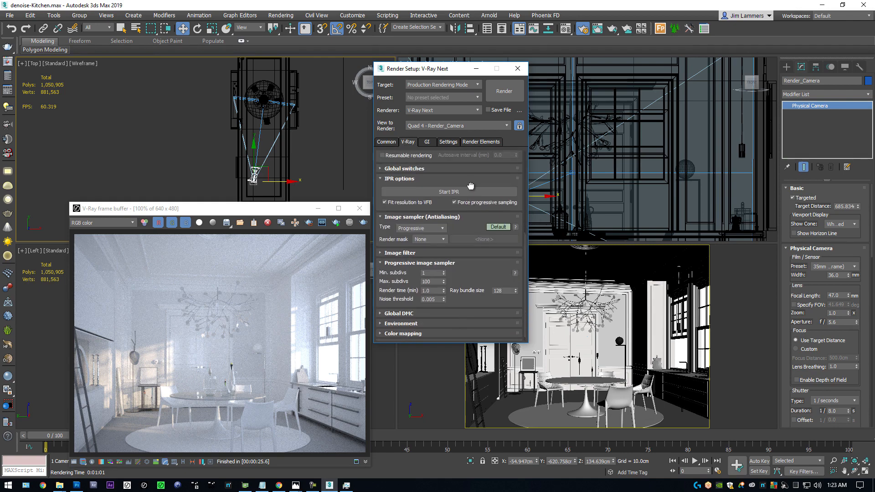
left_click(448, 141)
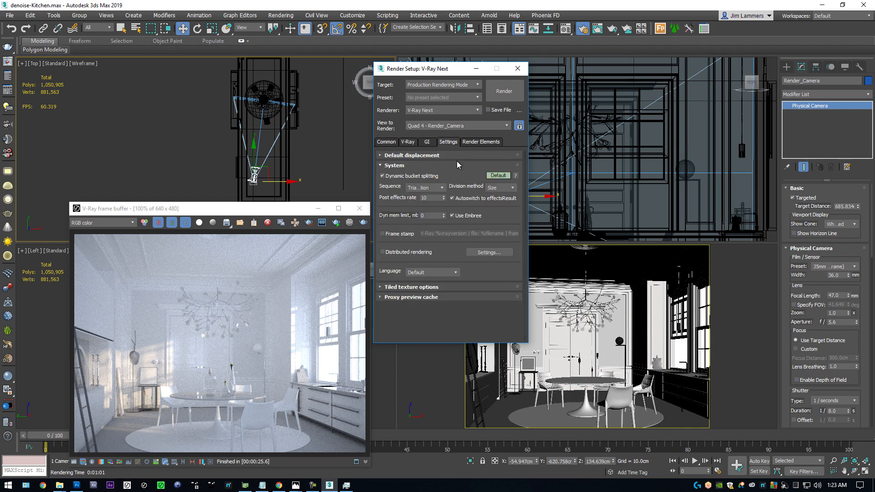
mouse_move(424, 197)
Step: Restart the interactive render with the denoiser and move the frame buffer up to uncover its lower edge
left_click(343, 259)
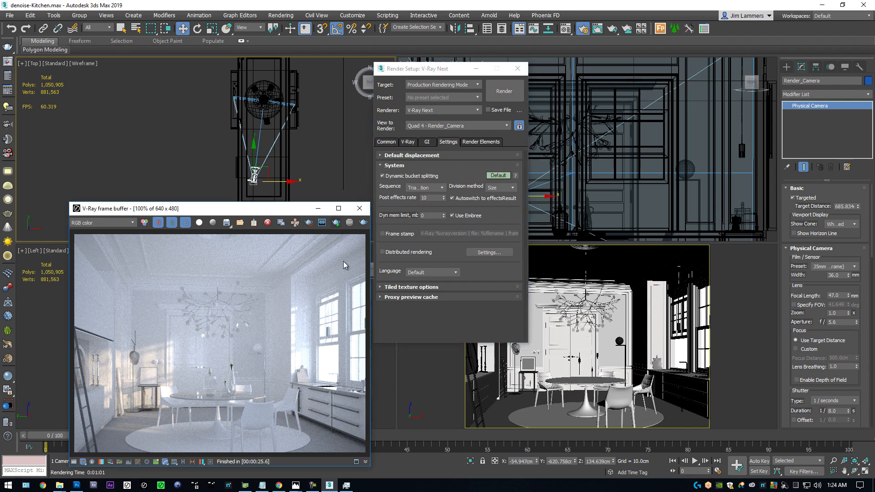
key("shift+q")
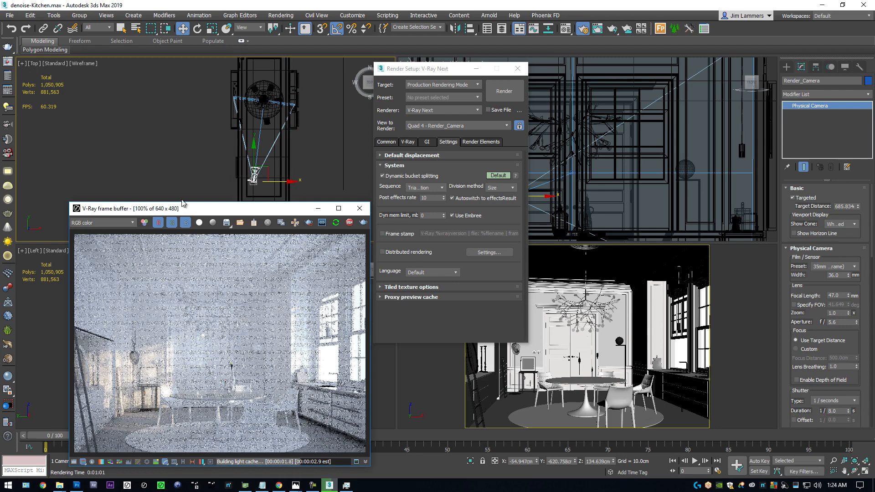
left_click_drag(183, 209, 184, 118)
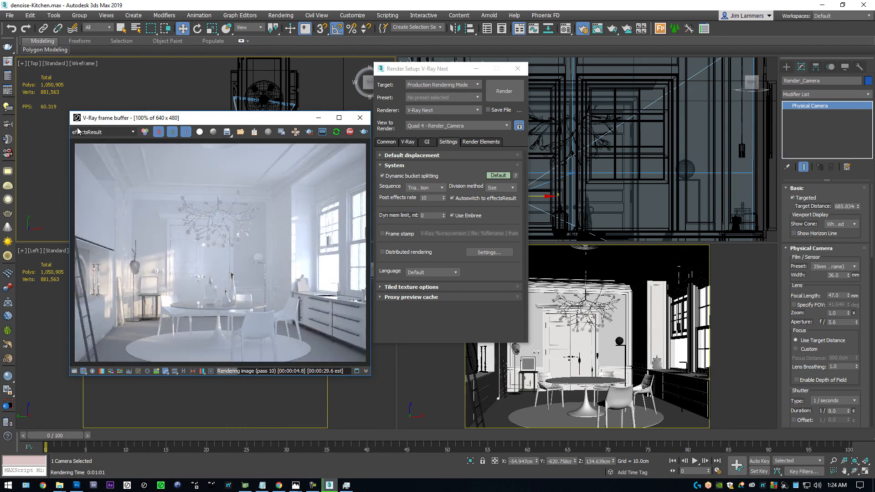
Step: Show the RGB color channel, turn on mouse tracking, and examine the noise up close around the chair and the floor
left_click(112, 135)
left_click(110, 144)
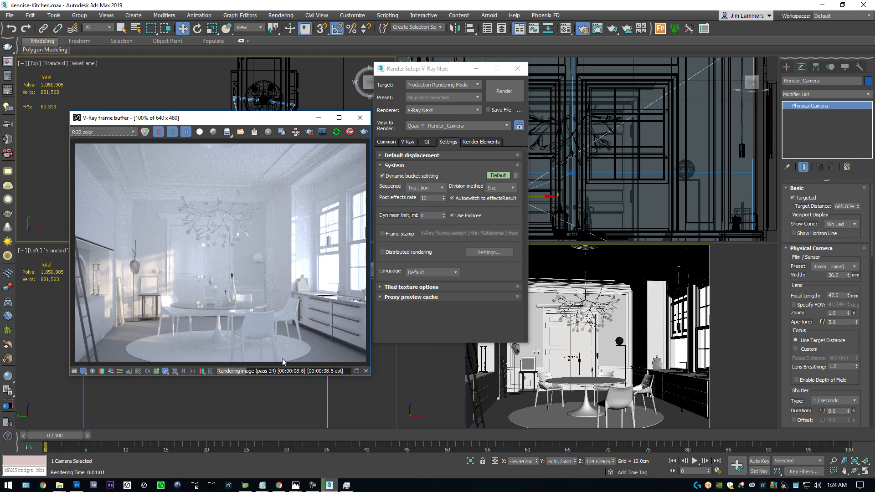
scroll(305, 319, "up", 2)
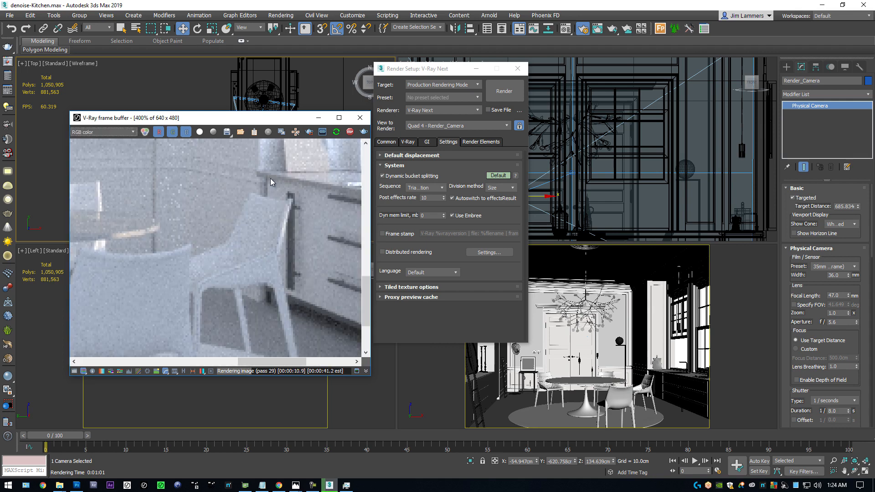
left_click(296, 133)
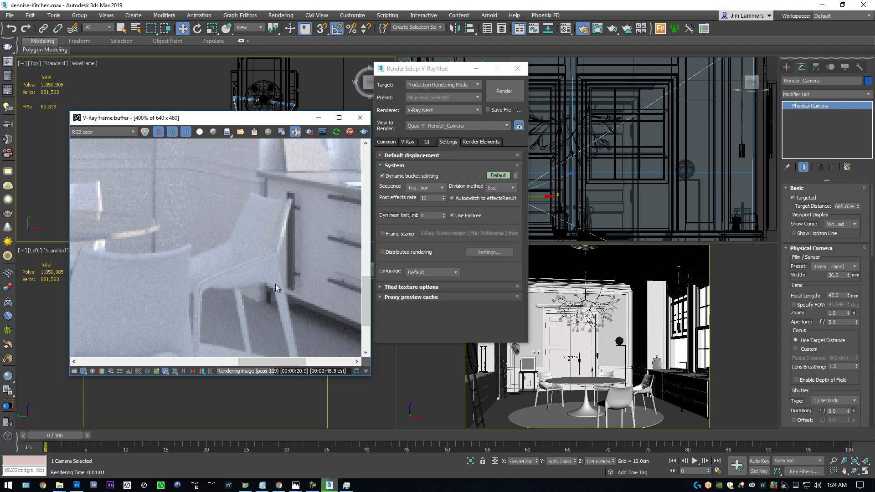
middle_click_drag(308, 321, 171, 206)
scroll(281, 303, "up", 1)
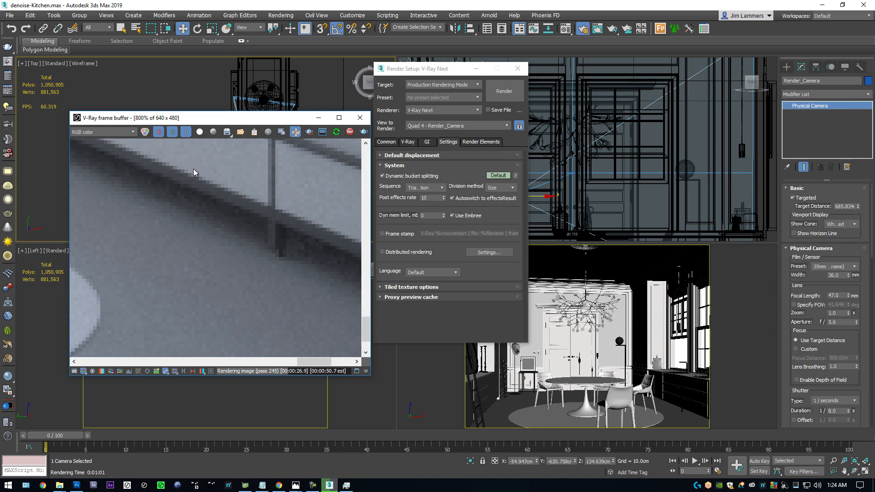
Step: Switch the frame buffer back to the effectsResult channel and view the whole image at 100%
left_click(121, 132)
left_click(101, 174)
scroll(256, 272, "down", 5)
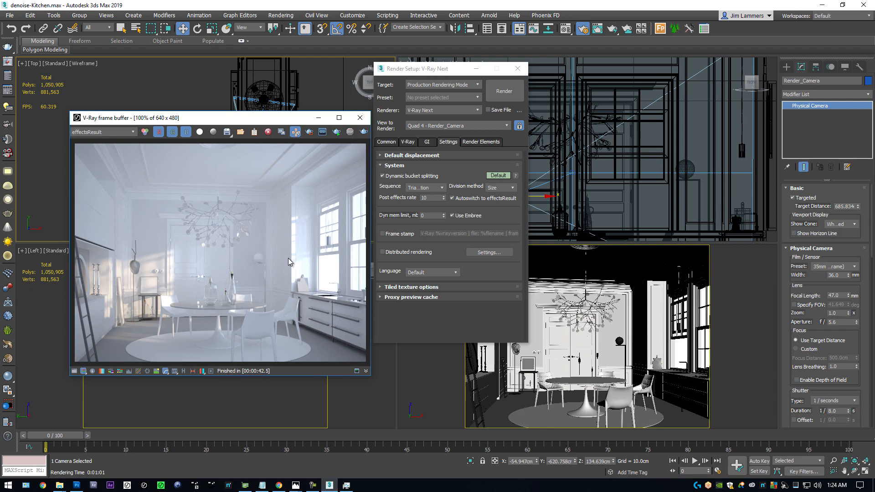
Step: Run a 1000 x 750 production render of the camera view and compare its denoised result with the RGB color channel
left_click(363, 131)
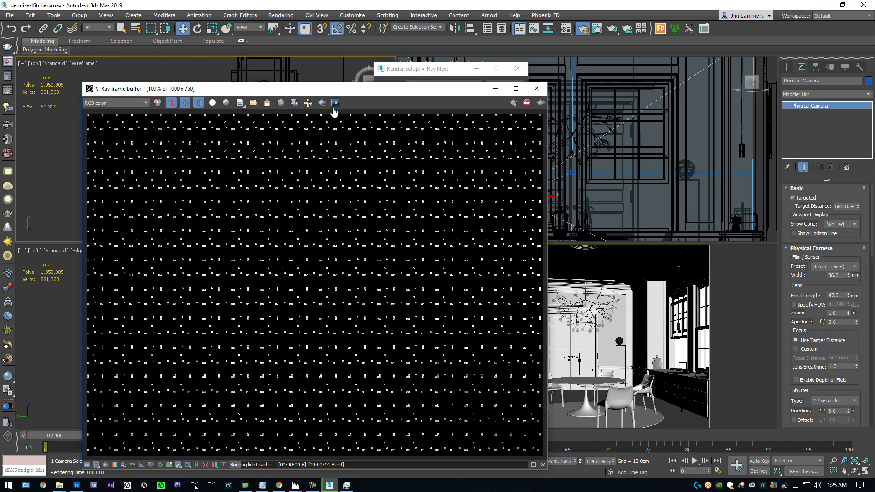
left_click_drag(334, 91, 593, 60)
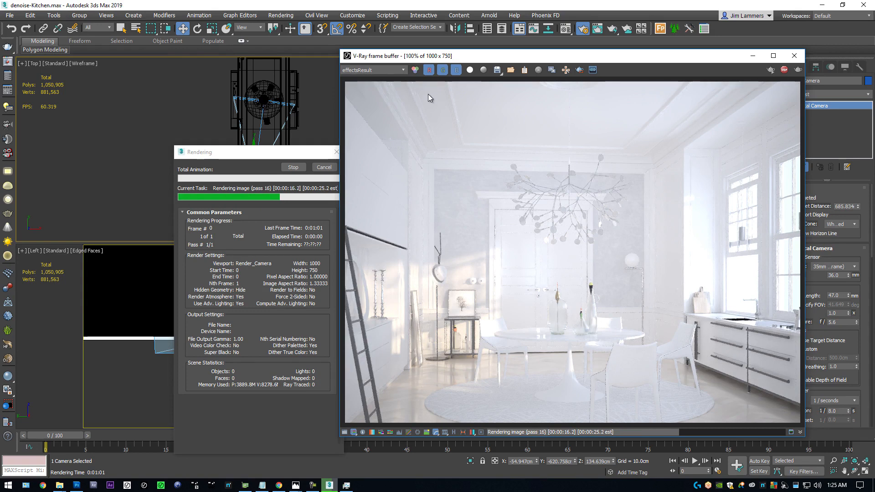
left_click(382, 70)
left_click(376, 81)
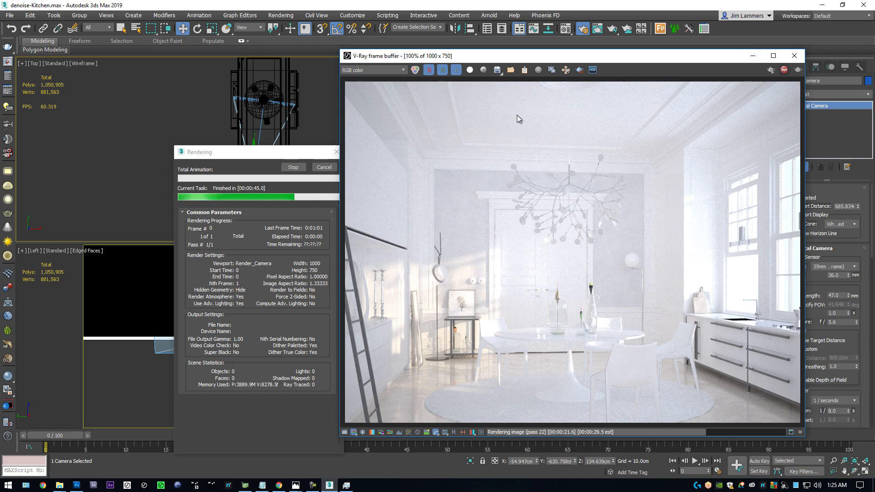
Step: Move the frame buffer and Render Setup windows apart and change the renderer to V-Ray GPU Next
left_click_drag(766, 56, 409, 58)
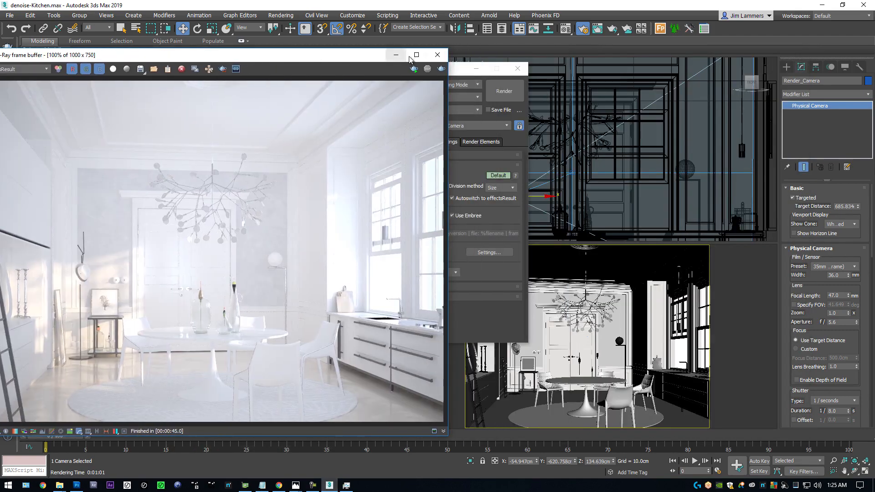
left_click_drag(463, 70, 661, 72)
left_click(625, 112)
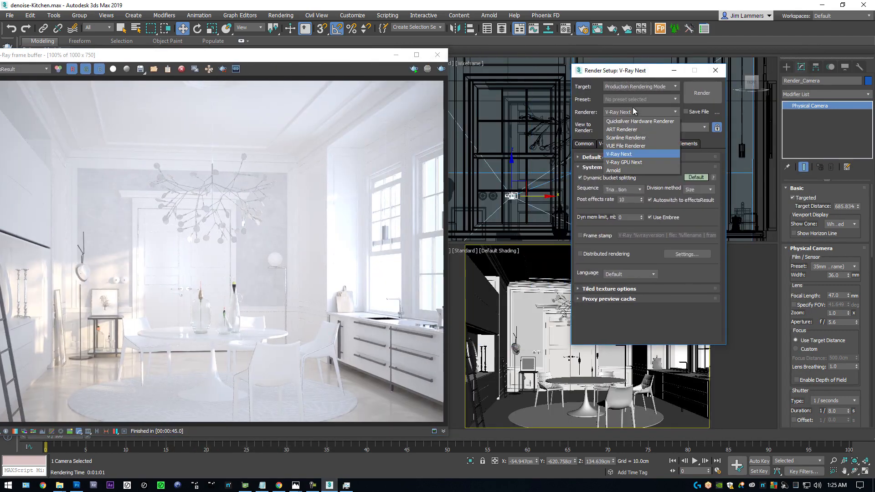
left_click(633, 160)
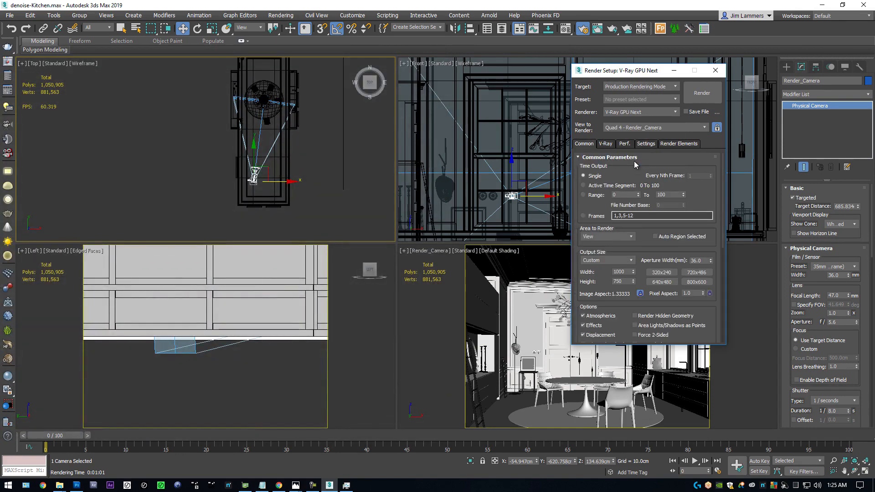
Step: Enable low GPU thread priority in the performance settings and expand the V-Ray GPU render device selection
left_click(624, 144)
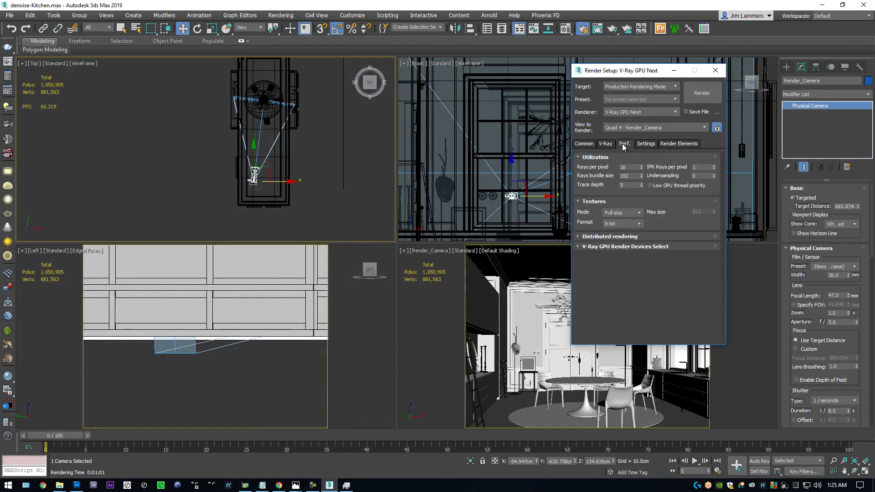
left_click(650, 186)
left_click(578, 247)
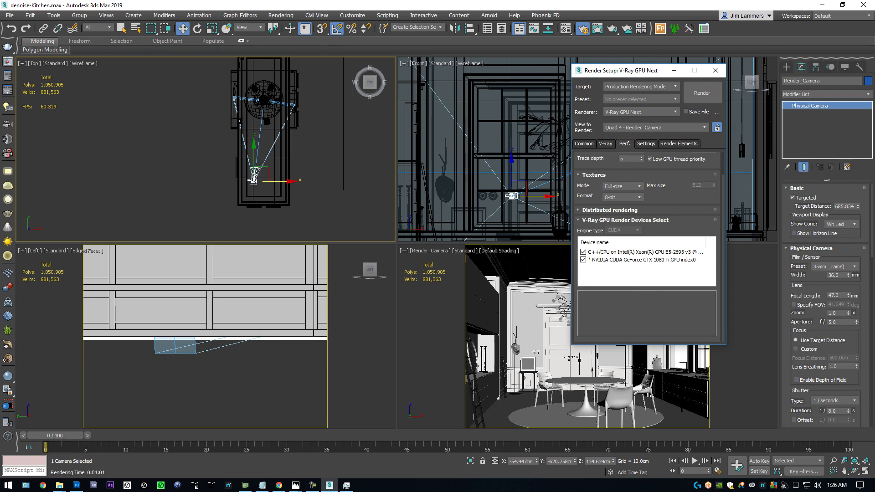
Step: Check the CPU's core and logical processor counts in Task Manager, and close it
left_click(347, 485)
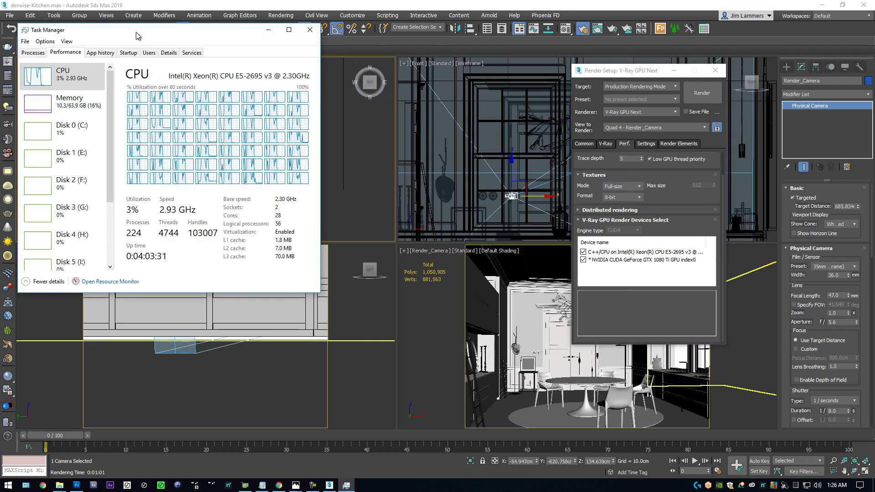
left_click_drag(136, 36, 315, 91)
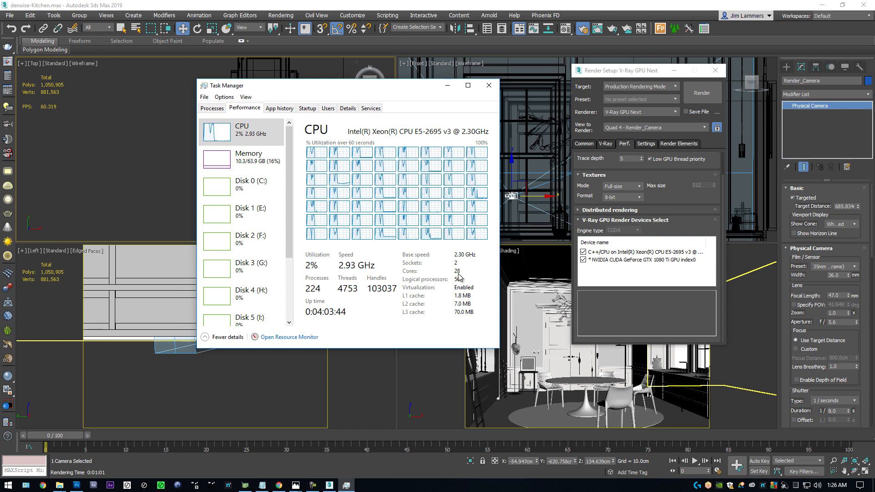
left_click(489, 85)
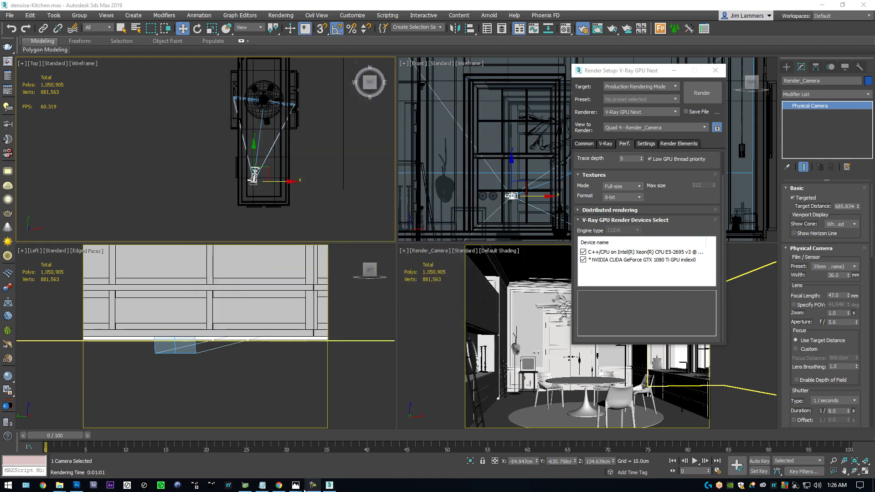
Step: Switch to GPU-Z to check the graphics card's sensors, and clear its window out of the way
left_click(246, 485)
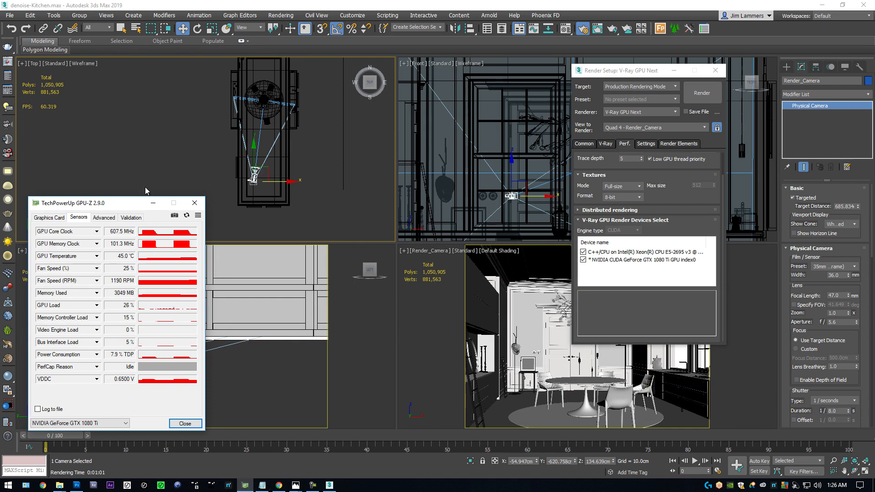
left_click_drag(107, 205, 420, 102)
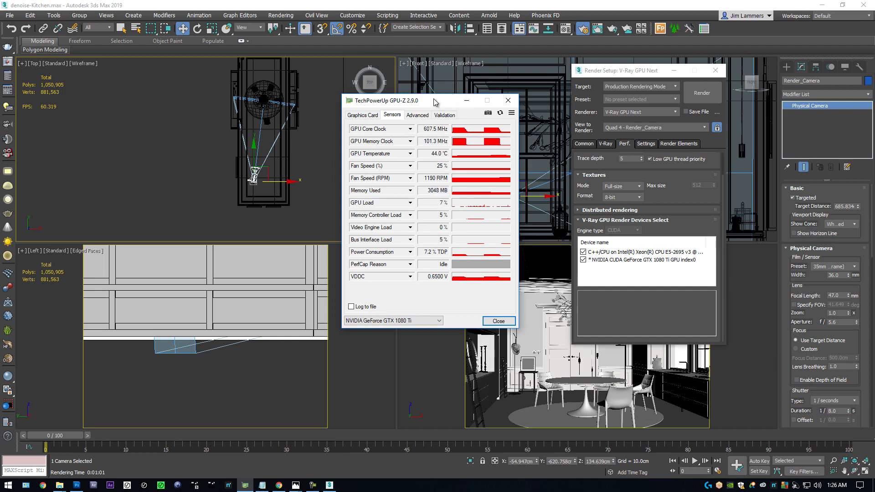
left_click_drag(435, 100, 874, 105)
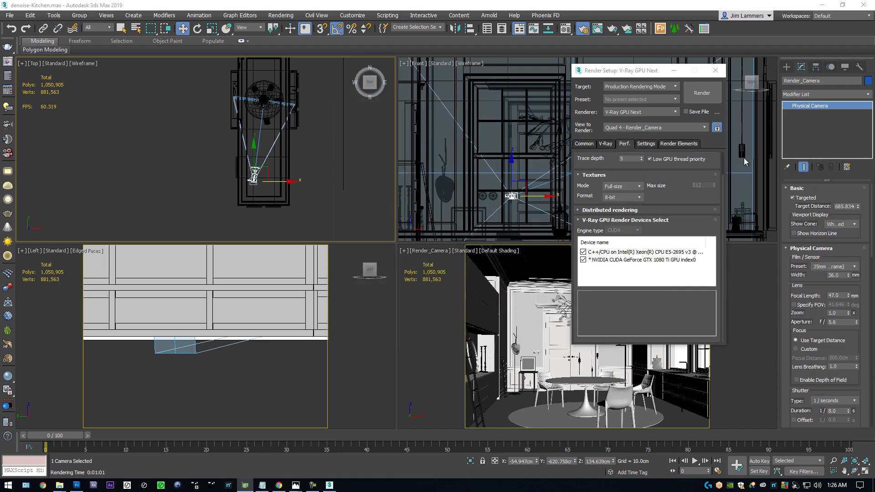
Step: Review the VRayDenoiser element's parameters, start an IPR render with V-Ray GPU Next, and monitor the GPU load in GPU-Z
left_click(671, 145)
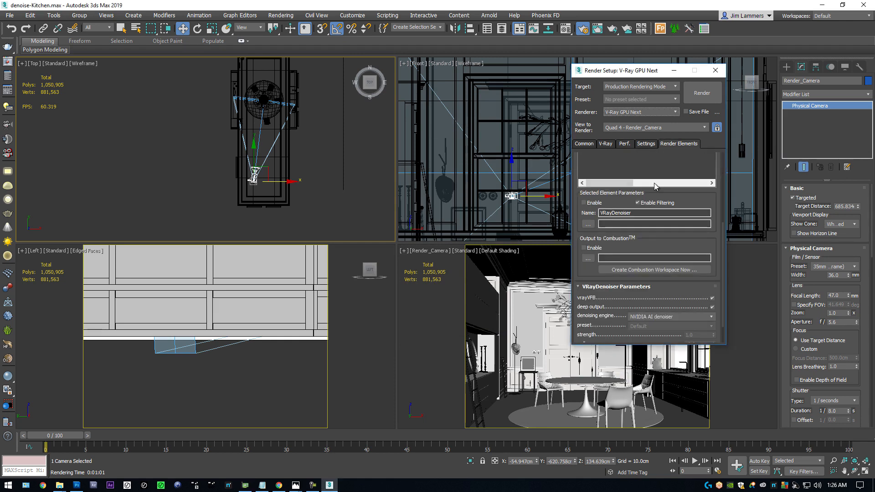
left_click(605, 144)
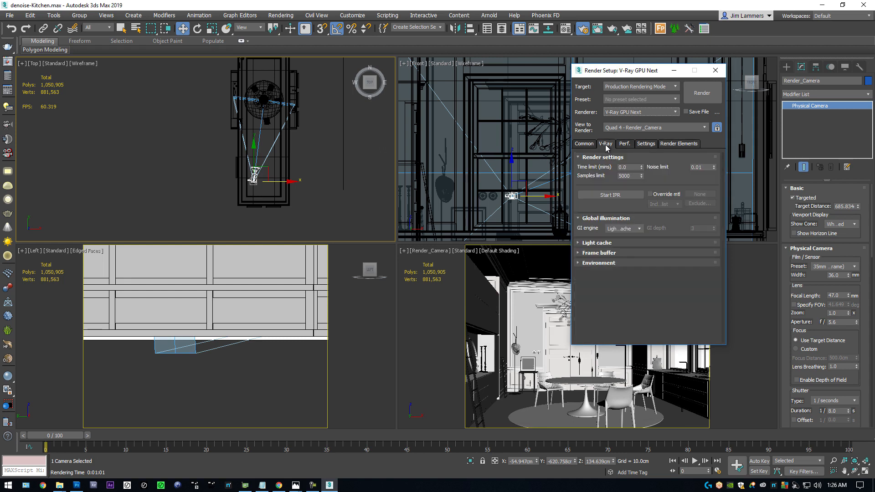
left_click(608, 195)
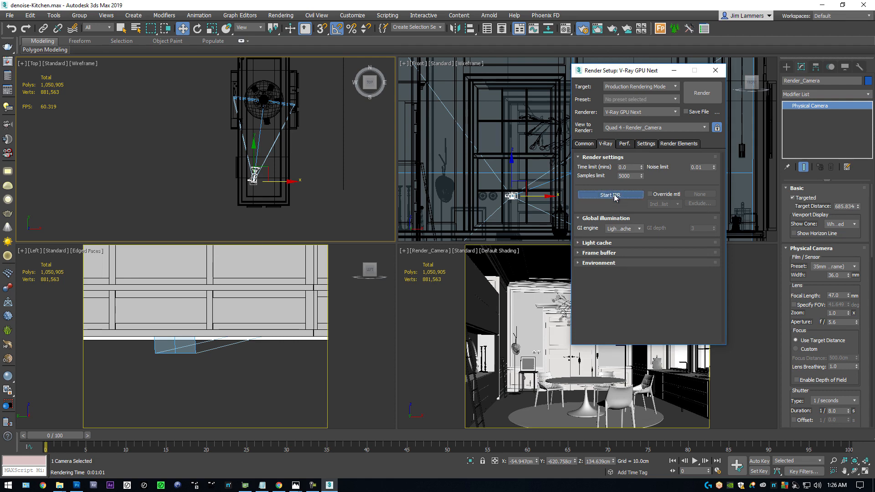
left_click(245, 486)
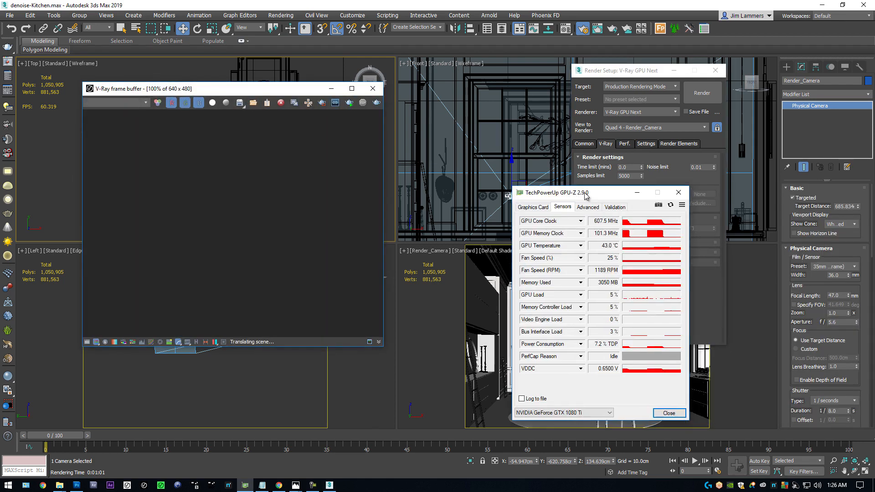
left_click_drag(585, 192, 574, 190)
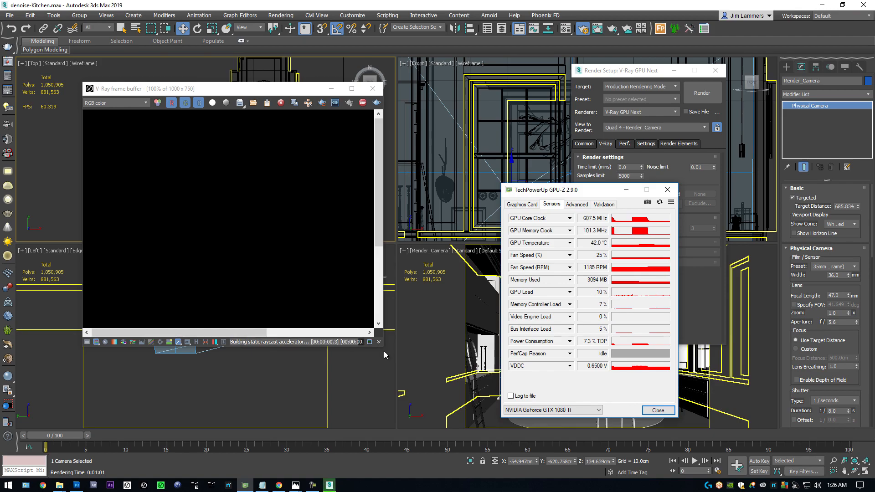
Step: Enlarge the frame buffer to 942 x 707, show its render history, and place it clear of the camera in the top view
left_click_drag(385, 354, 525, 450)
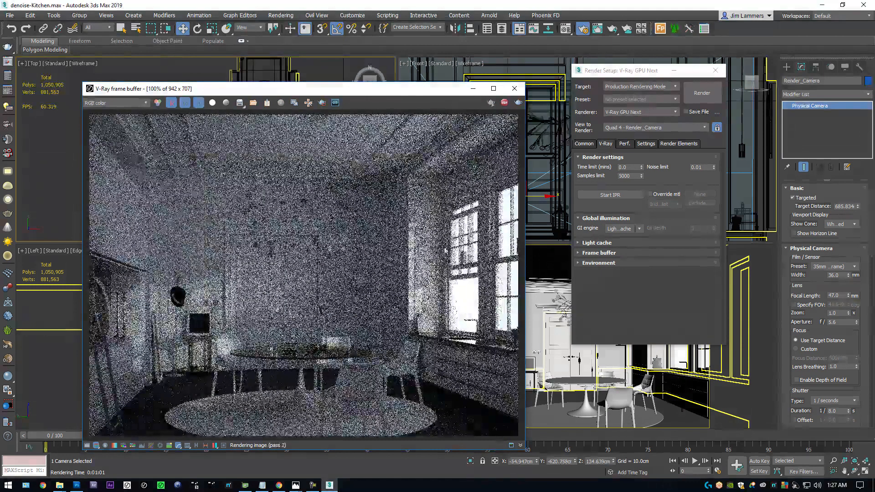
left_click_drag(351, 93, 336, 53)
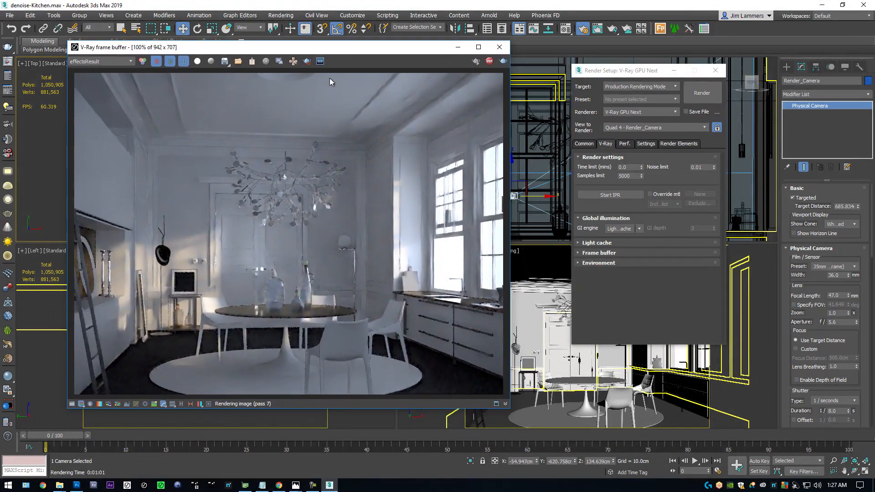
left_click(181, 404)
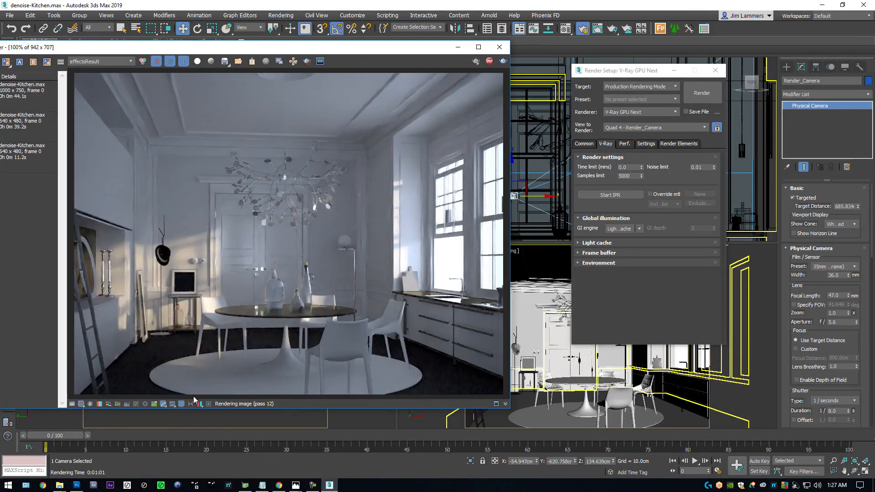
left_click_drag(345, 51, 411, 45)
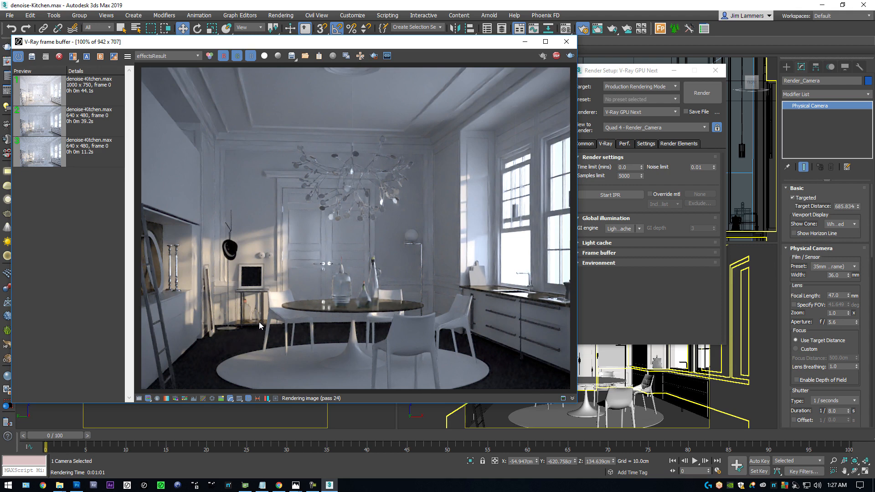
left_click_drag(333, 46, 599, 75)
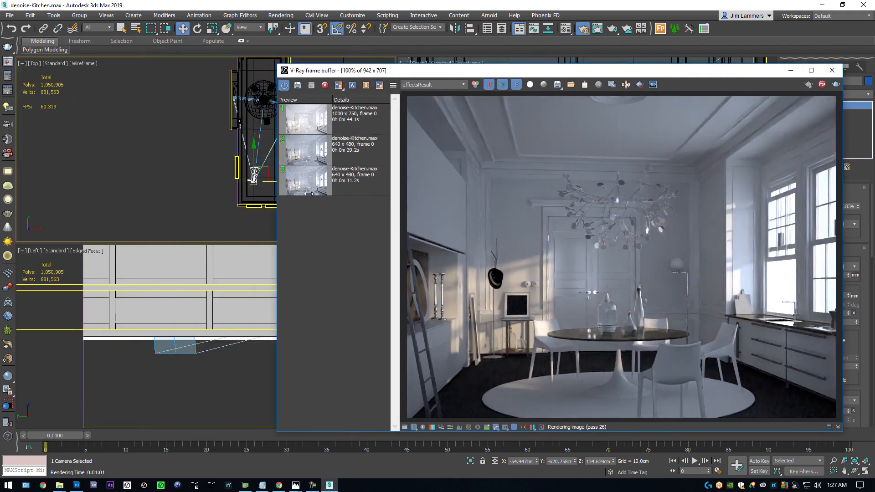
Step: Move the render camera sideways to about X 45 cm in the top view and display the RGB color channel
left_click_drag(269, 181, 279, 180)
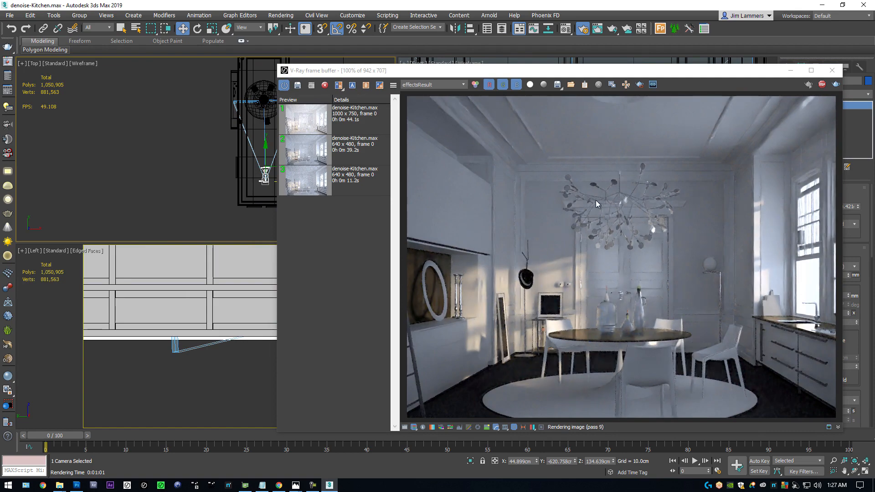
left_click(436, 84)
left_click(435, 91)
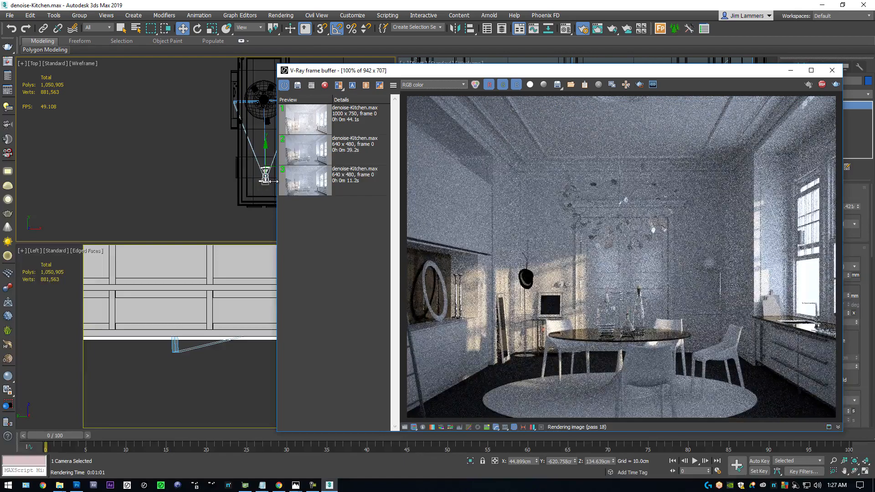
Step: Reposition the render camera at about X -10 cm, Y -692 cm in the top view, and stop the IPR render
left_click_drag(273, 182, 267, 156)
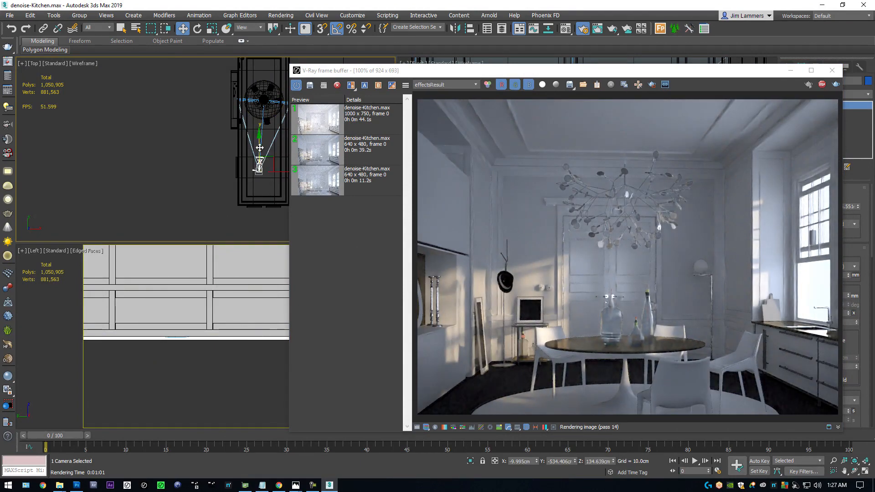
left_click_drag(259, 145, 260, 164)
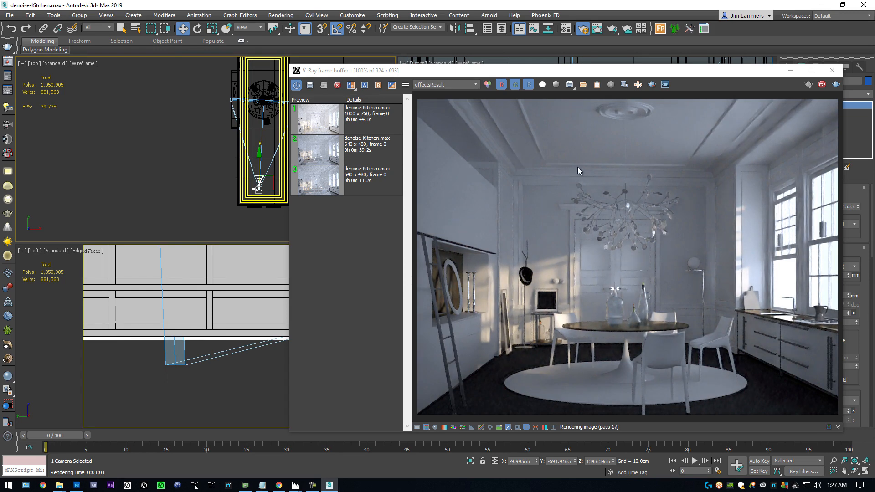
left_click(822, 84)
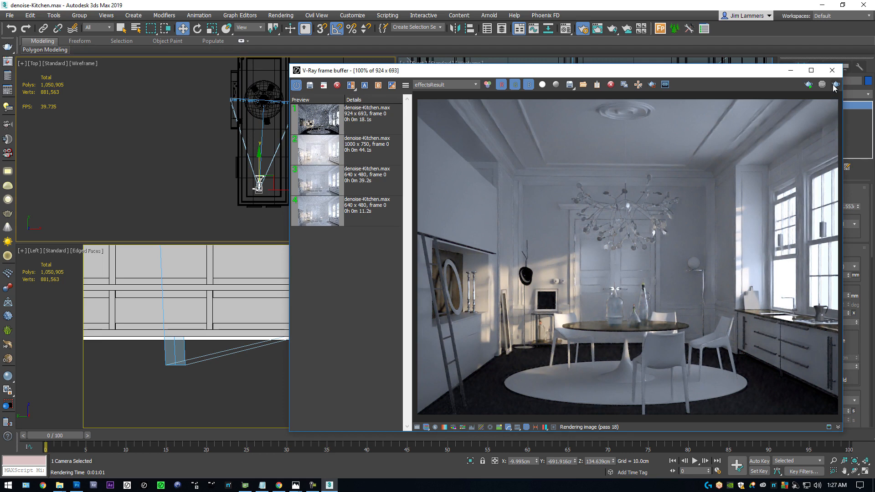
Step: Run a 1000 x 750 production render with V-Ray GPU Next and monitor the GPU load in GPU-Z
left_click(834, 85)
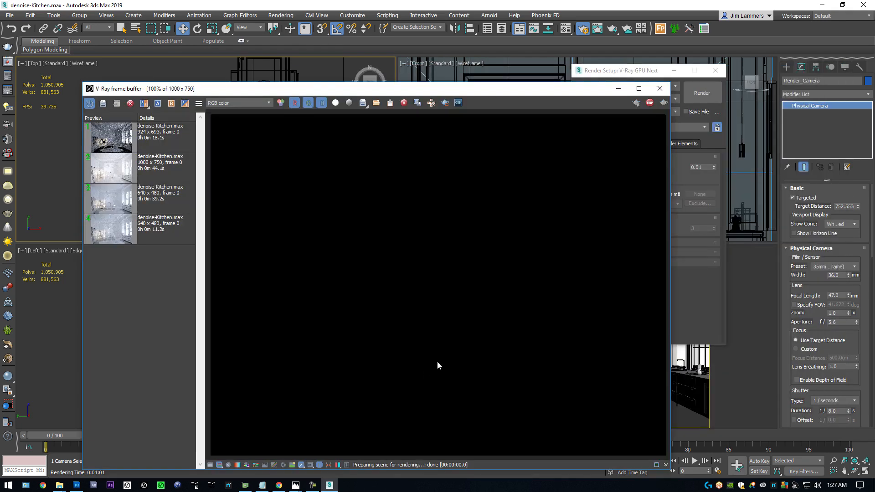
left_click_drag(466, 88, 437, 52)
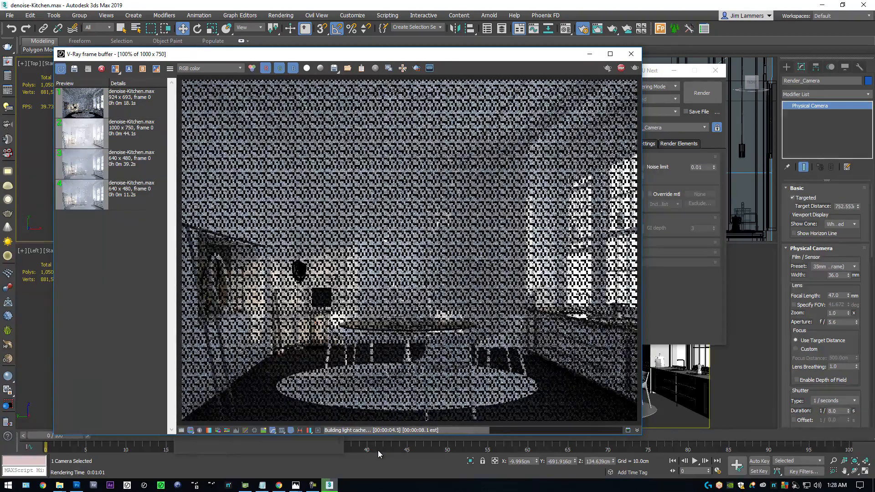
left_click(246, 486)
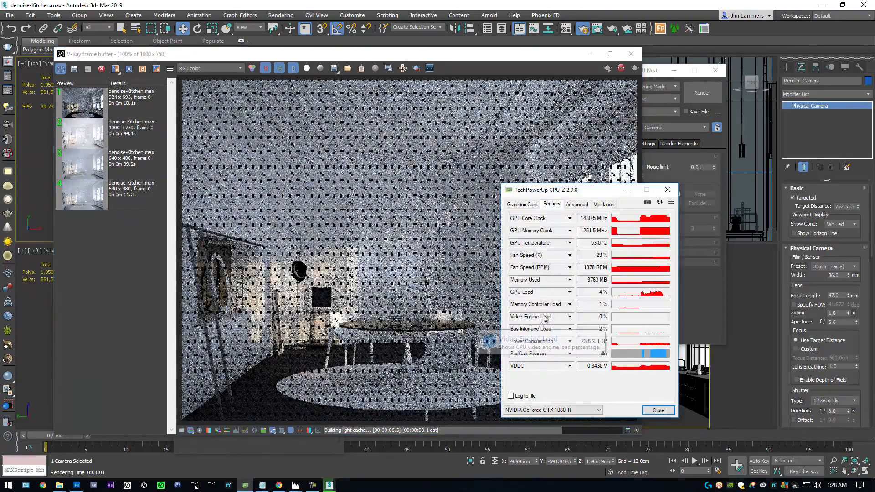
left_click_drag(559, 194, 716, 171)
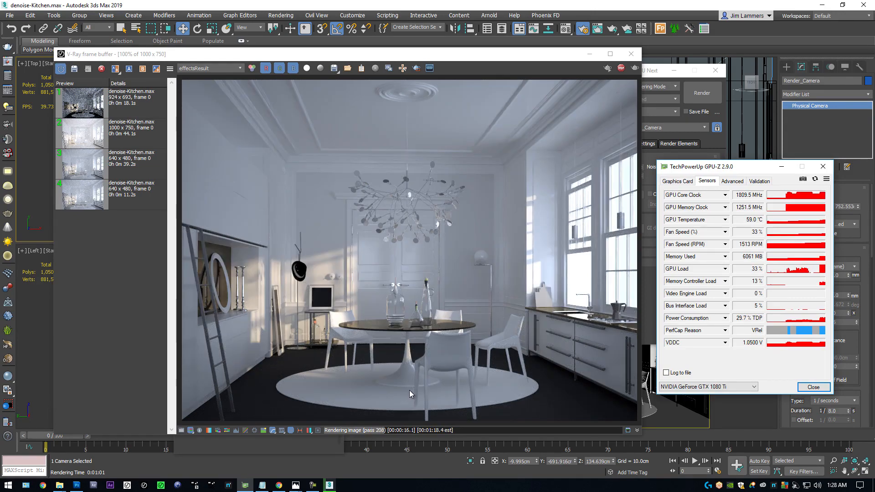
Step: Examine the denoised render up close around the framed picture and compare it with the RGB color channel
left_click(327, 342)
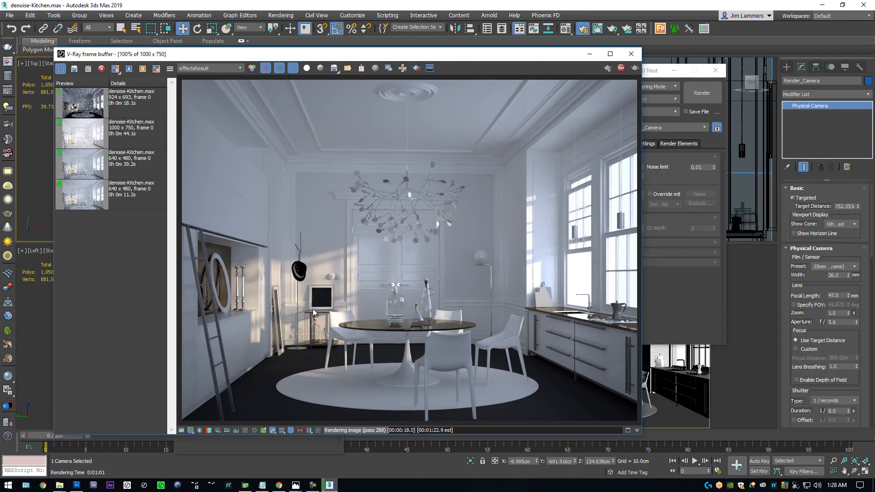
scroll(313, 312, "up", 2)
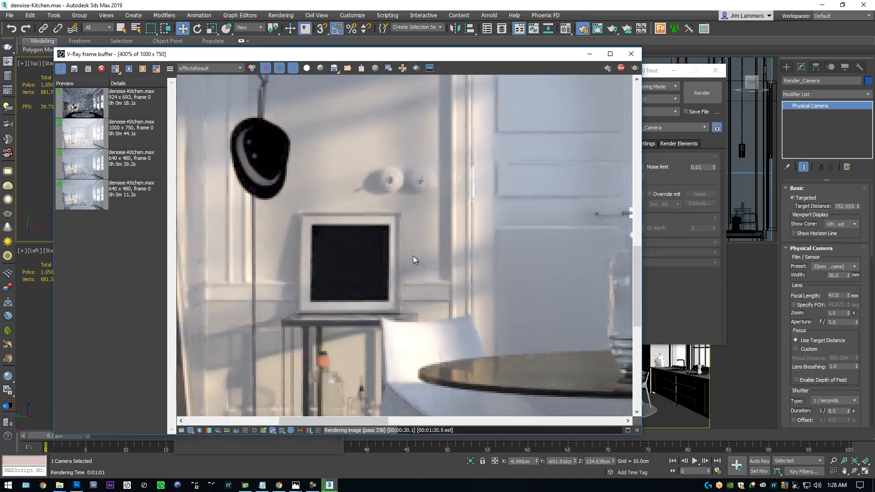
scroll(412, 256, "down", 2)
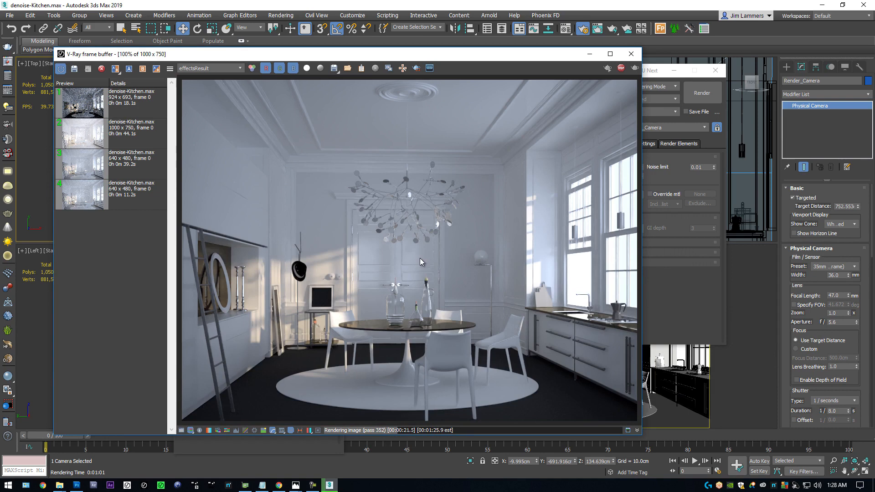
left_click(215, 68)
left_click(218, 76)
scroll(316, 278, "up", 3)
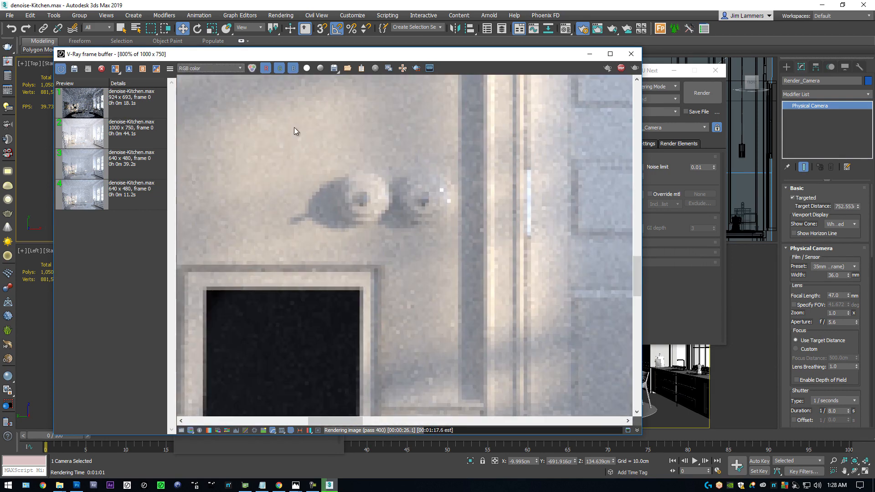
left_click(222, 67)
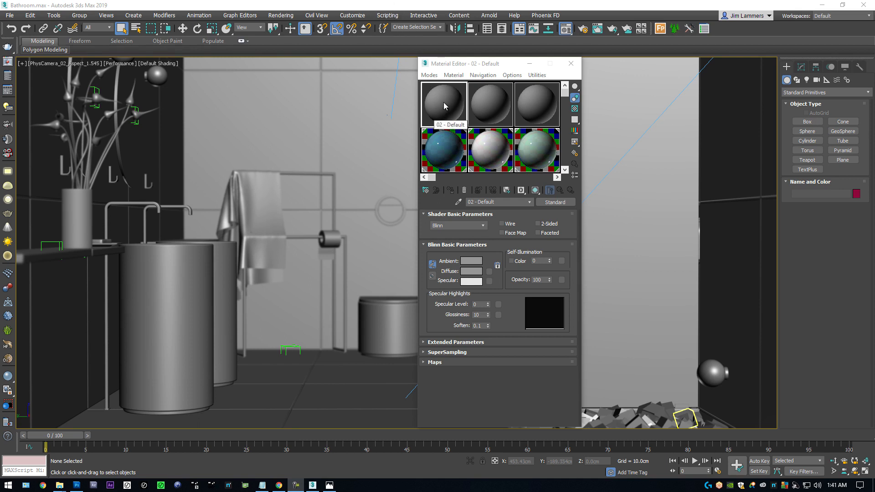
Step: Replace the 02 - Default material with a VRaySwitchMtl, discarding the old material, and set its switch value to 0.0
left_click(554, 201)
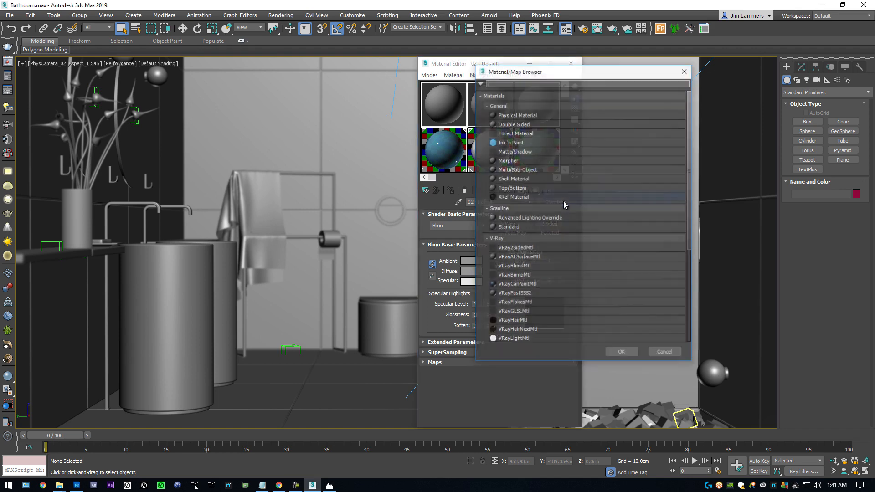
scroll(534, 299, "down", 3)
scroll(533, 301, "down", 2)
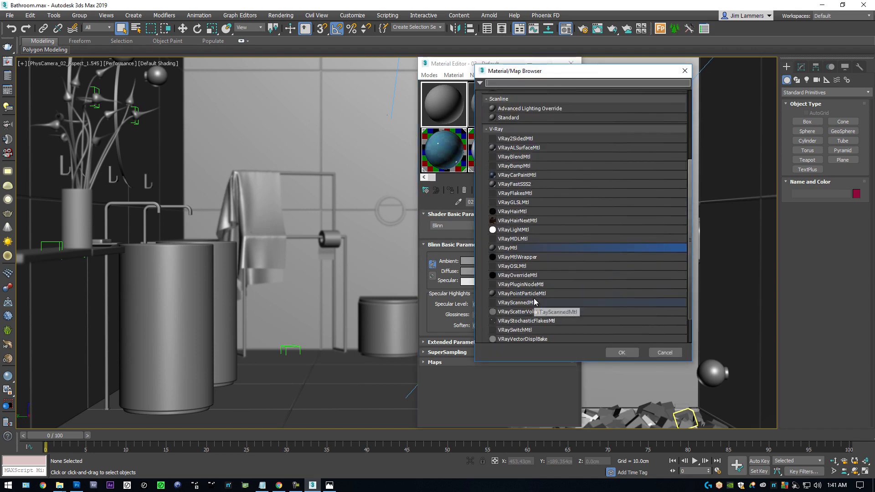
double_click(522, 331)
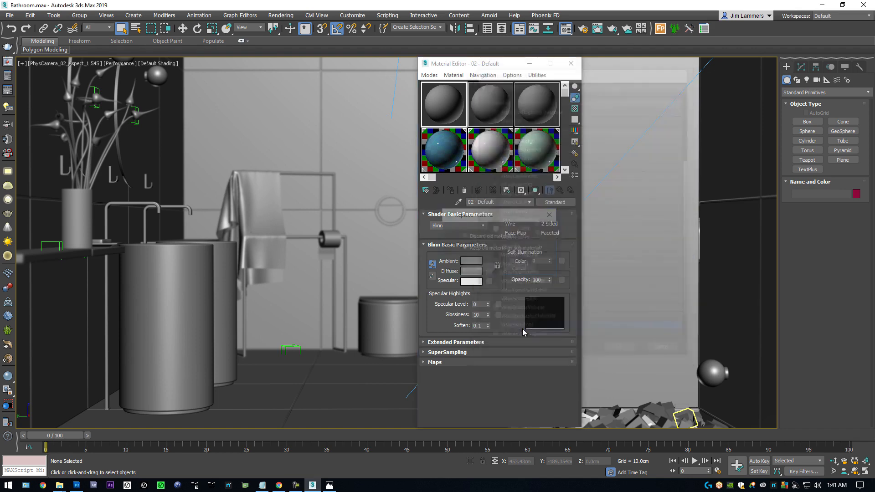
left_click(476, 236)
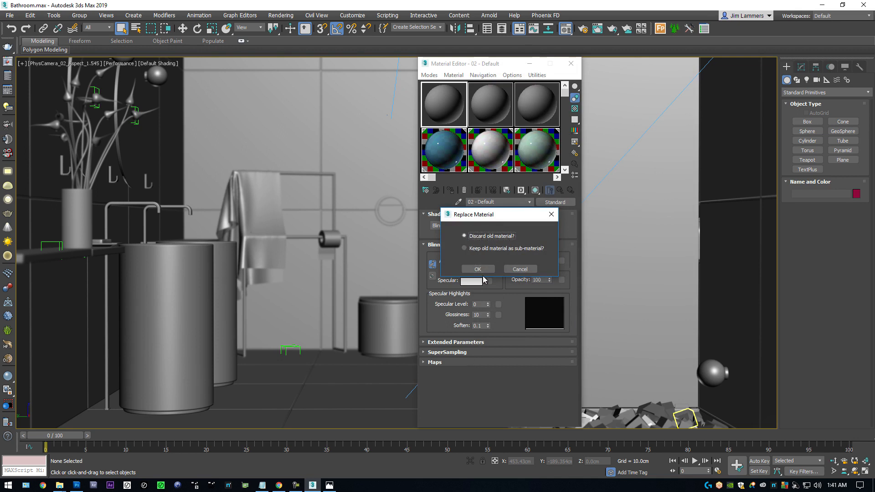
left_click(479, 269)
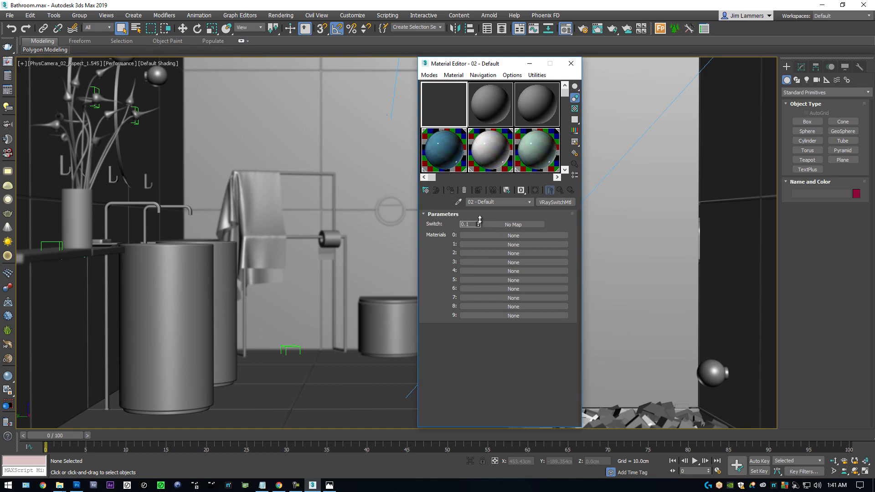
left_click_drag(479, 223, 481, 193)
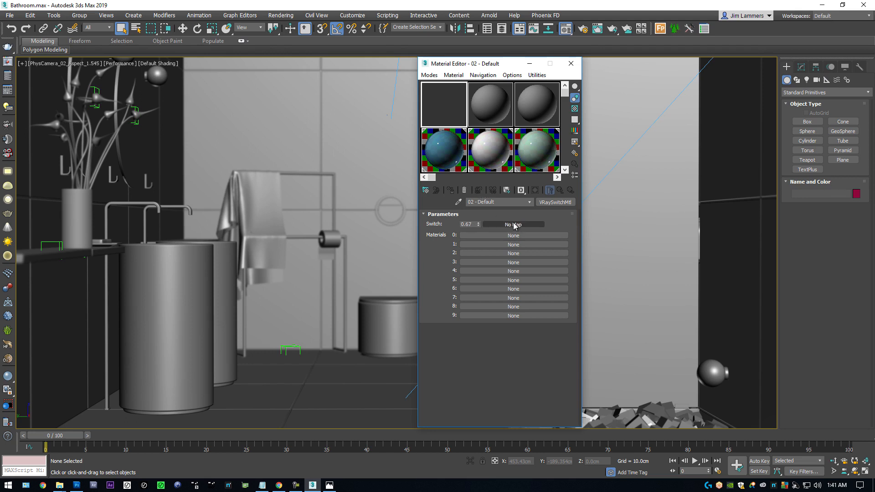
left_click_drag(479, 224, 457, 269)
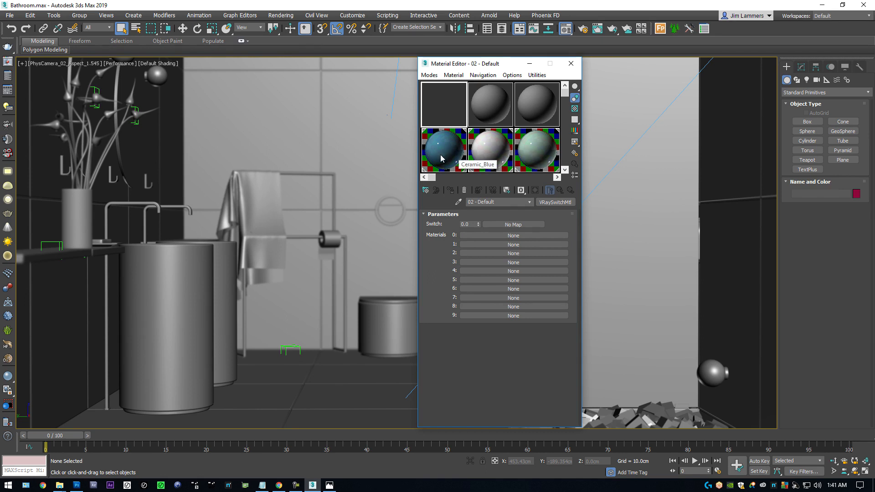
Step: Instance Ceramic_Blue, Ceramic_White and Ceramic_Green into material slots 0, 1 and 2 of the VRaySwitchMtl and set the switch value to 1.605
left_click_drag(440, 158, 500, 237)
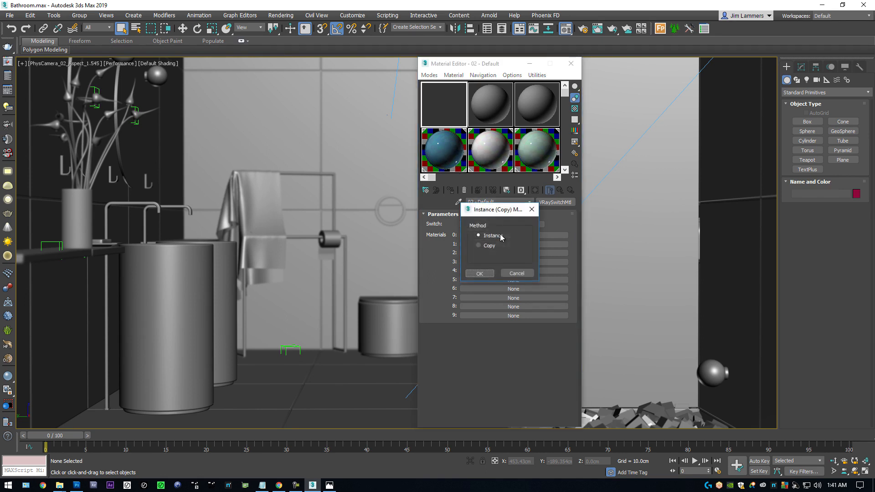
left_click(481, 273)
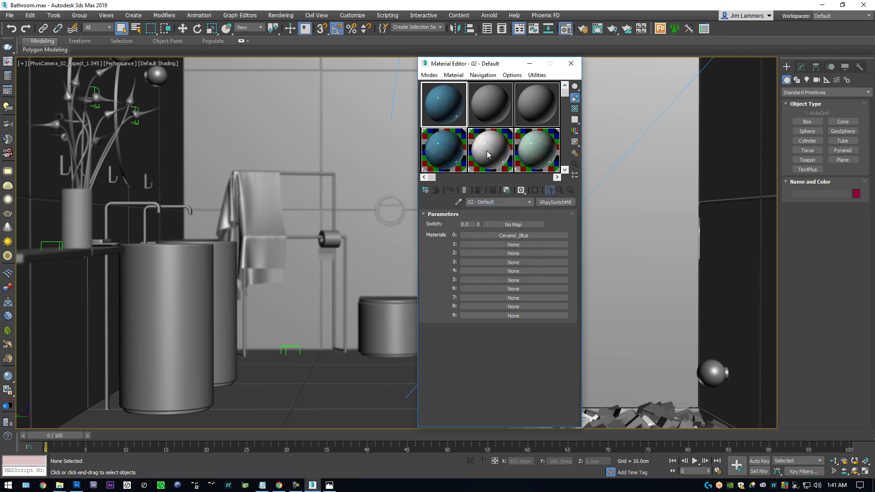
left_click_drag(499, 245, 500, 247)
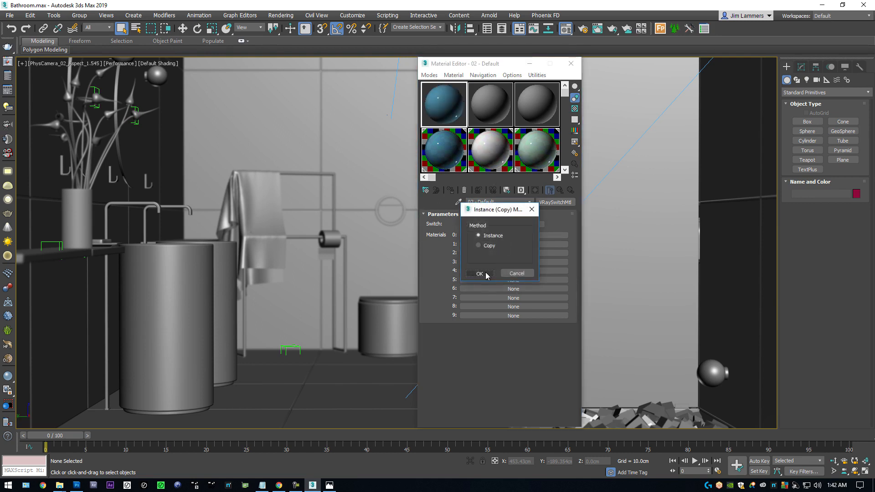
left_click(485, 275)
left_click_drag(542, 155, 497, 252)
left_click(479, 274)
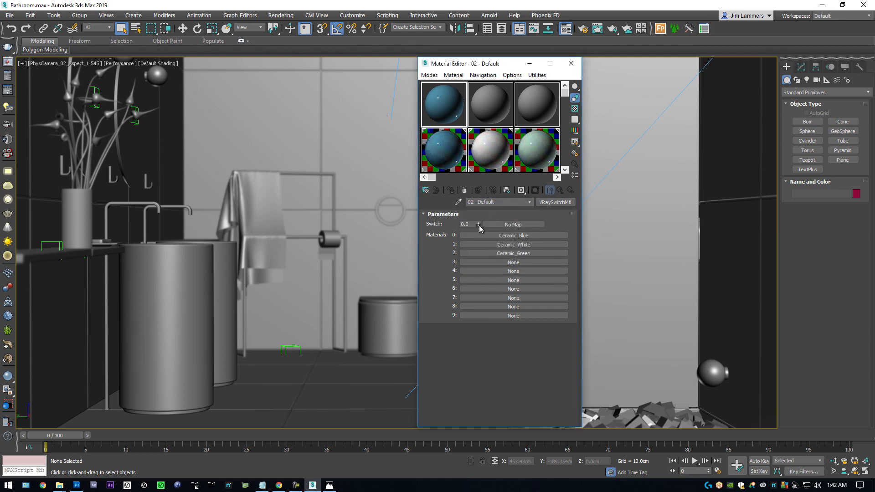
left_click_drag(479, 225, 482, 162)
left_click_drag(479, 224, 479, 218)
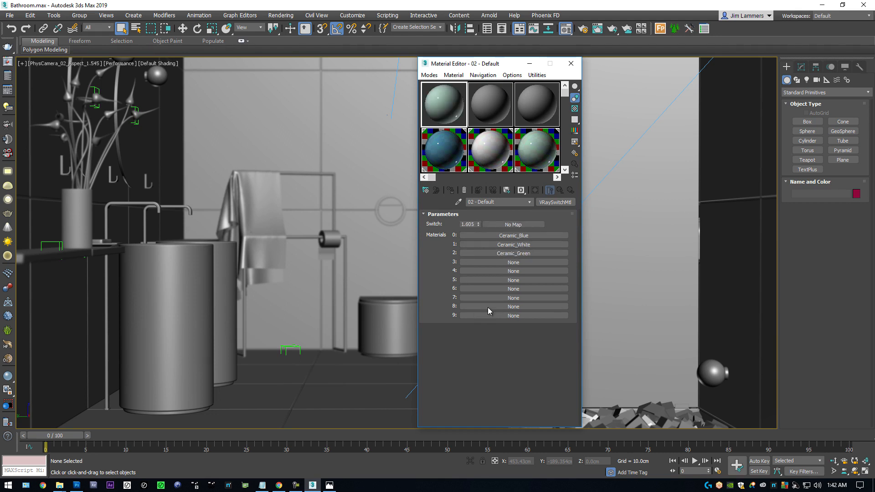
Step: Try a Noise map as the switch control of the VRaySwitchMtl, and clear it again
left_click(506, 225)
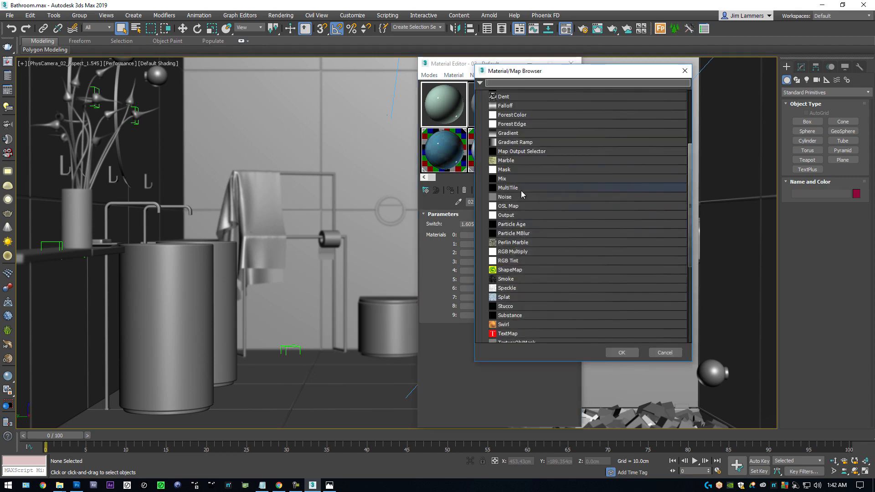
double_click(505, 196)
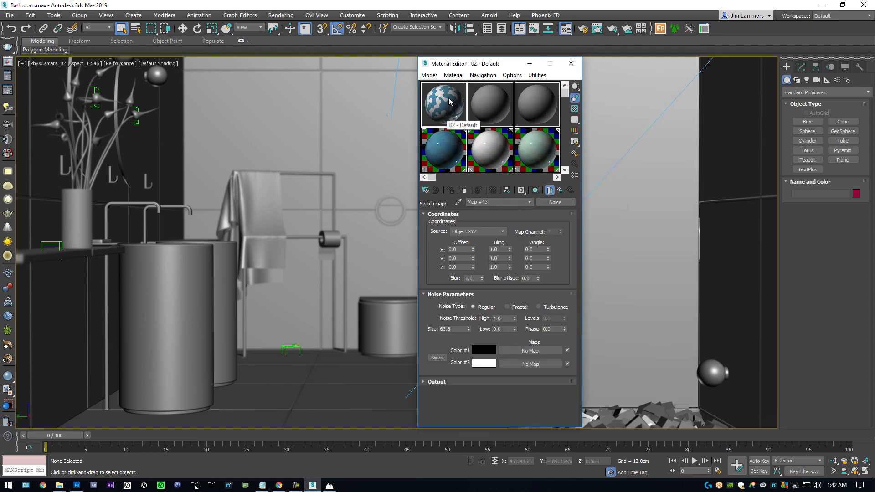
left_click(560, 190)
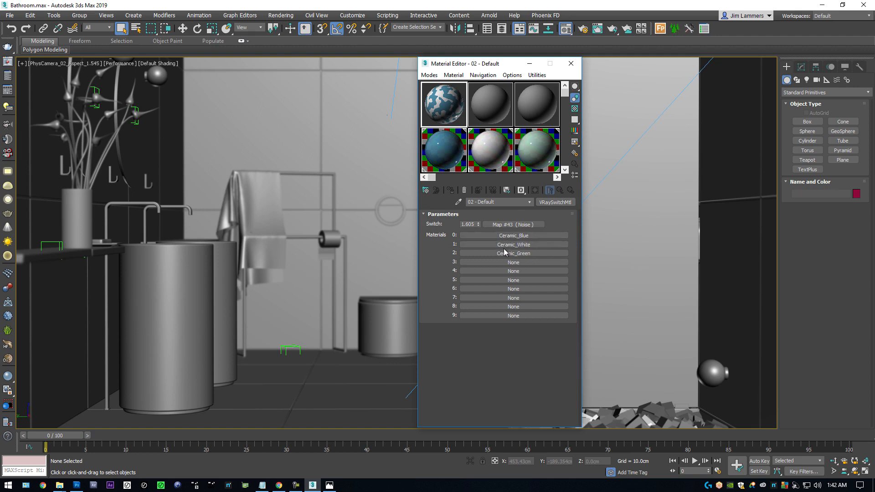
right_click(524, 225)
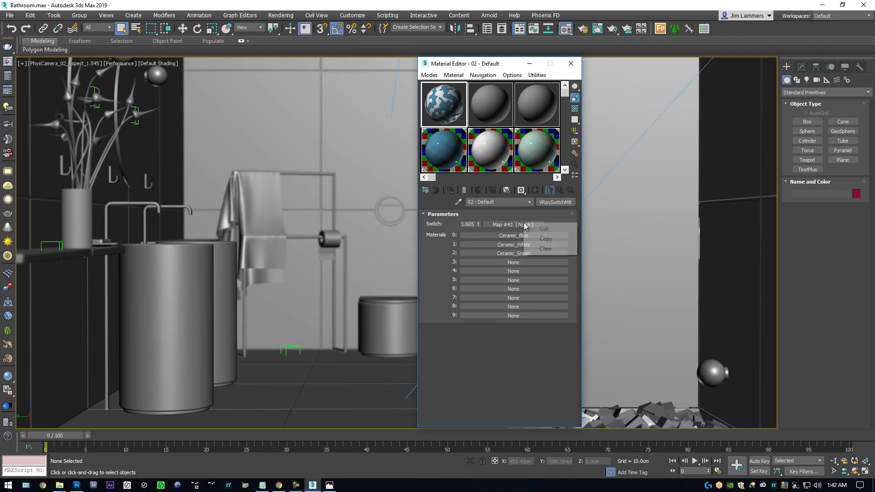
left_click(549, 250)
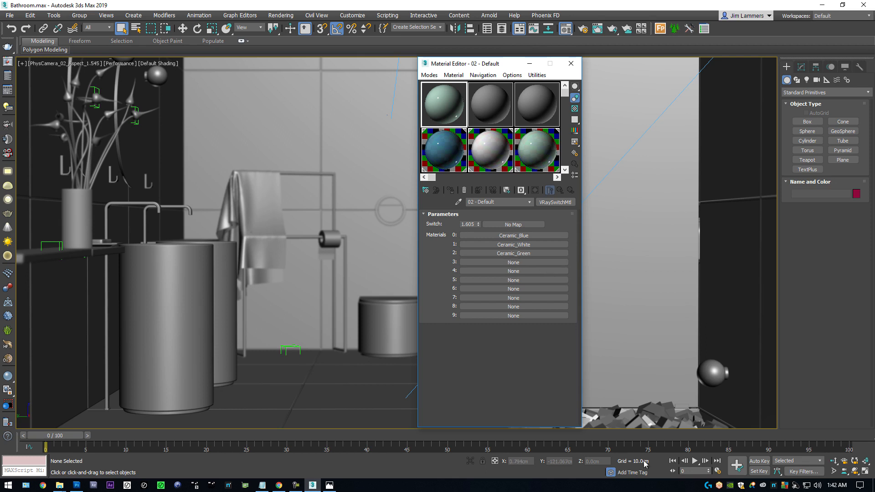
Step: Turn on Auto Key and animate the switch value to 0.144 at frame 0 and 2.318 at frame 1
left_click(758, 461)
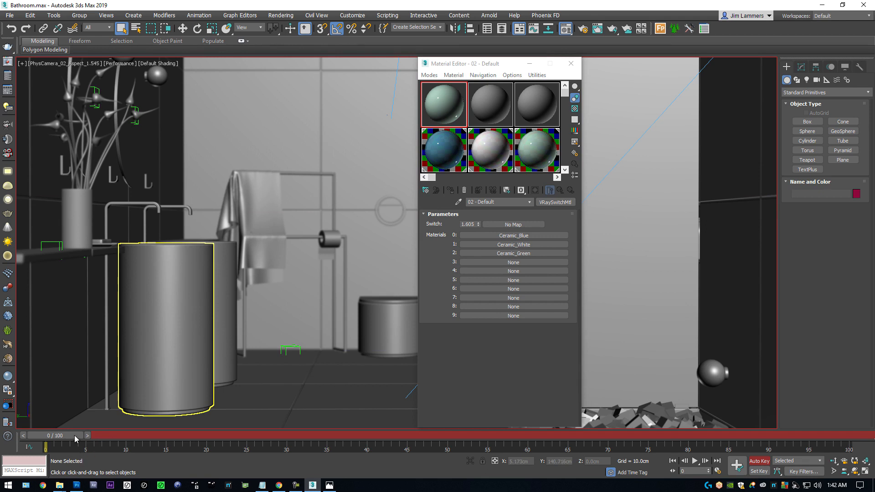
left_click_drag(477, 227, 482, 261)
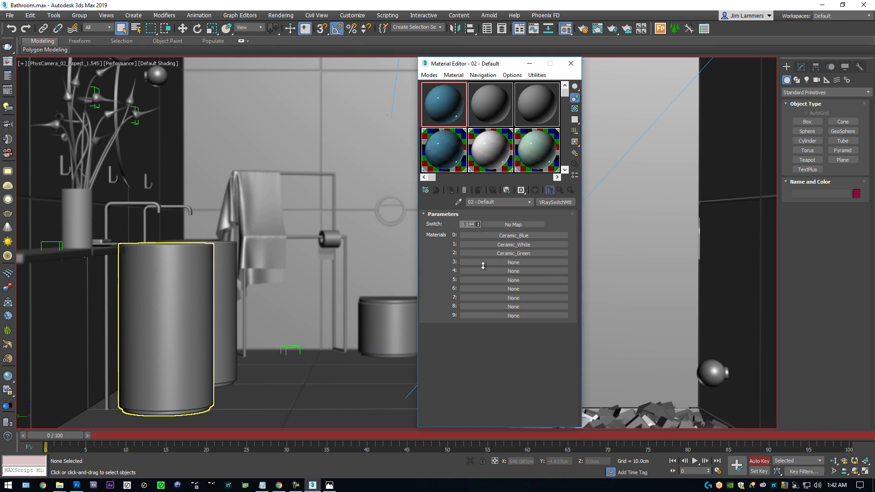
left_click(87, 435)
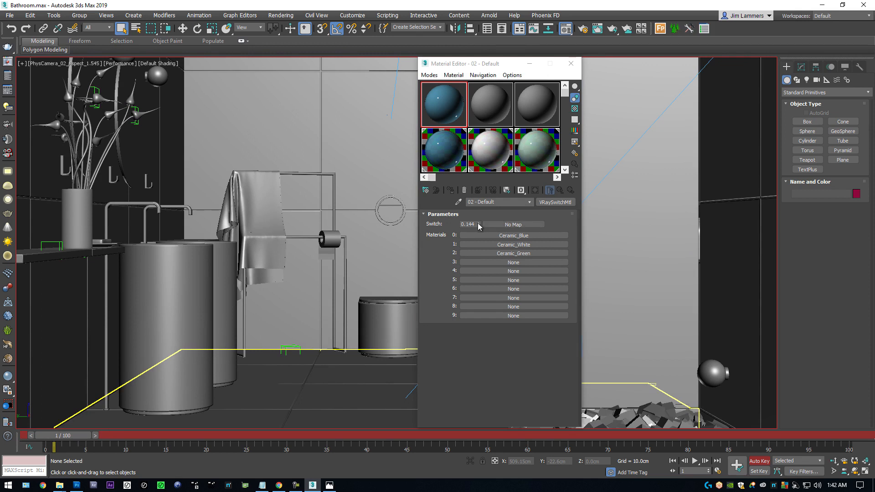
left_click_drag(478, 224, 473, 100)
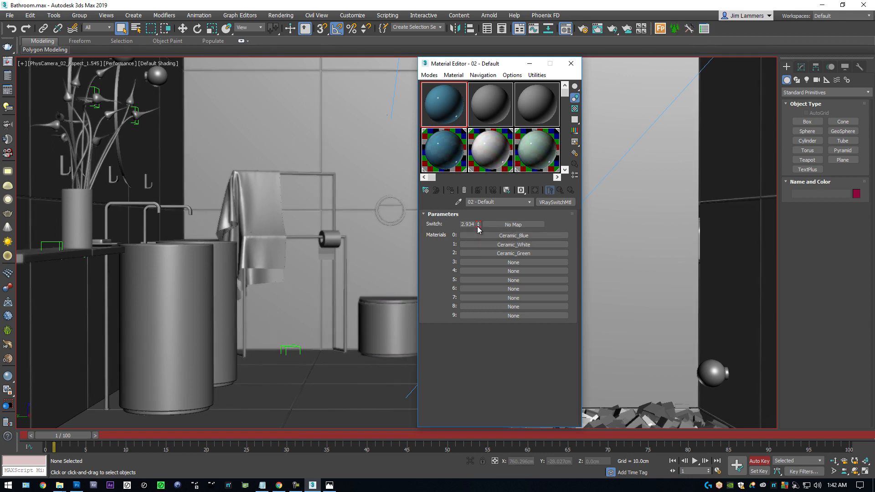
mouse_move(478, 224)
left_mouse_down()
mouse_move(478, 245)
mouse_move(478, 227)
left_mouse_up()
Step: Key the switch value at 1.437 on frame 2 and step back through the frames to review the material changes
left_click(110, 436)
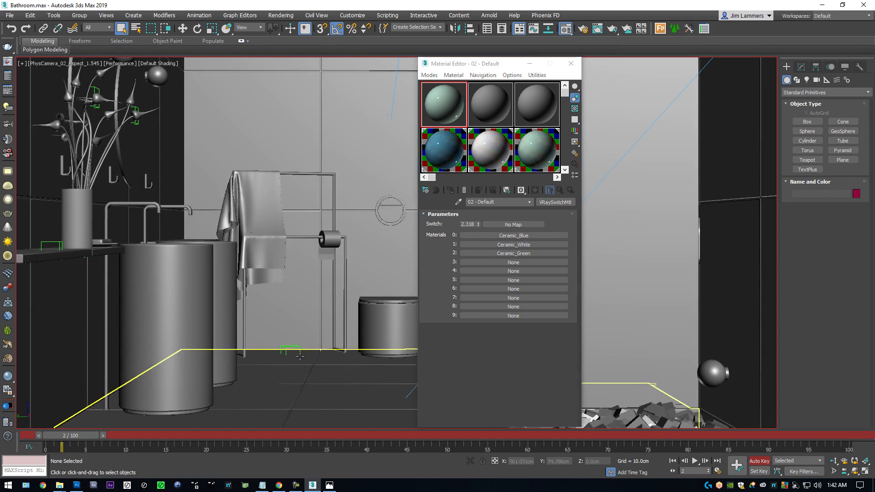
left_click_drag(478, 226, 478, 246)
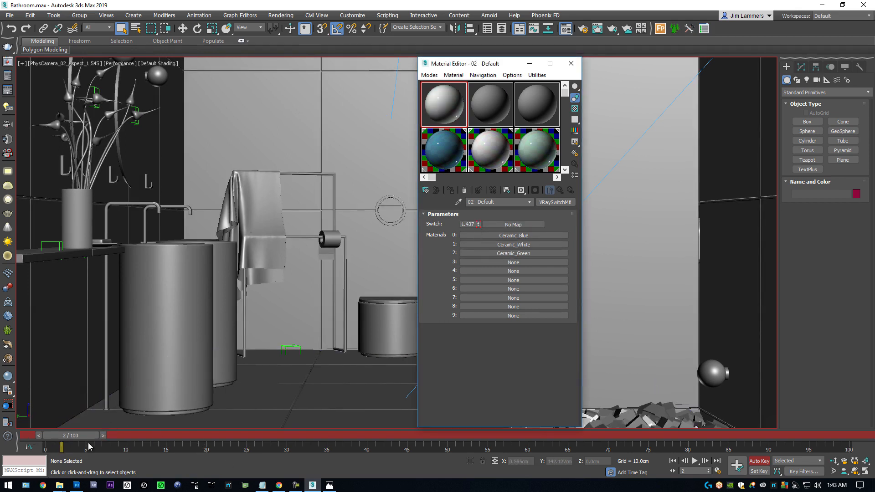
left_click(38, 437)
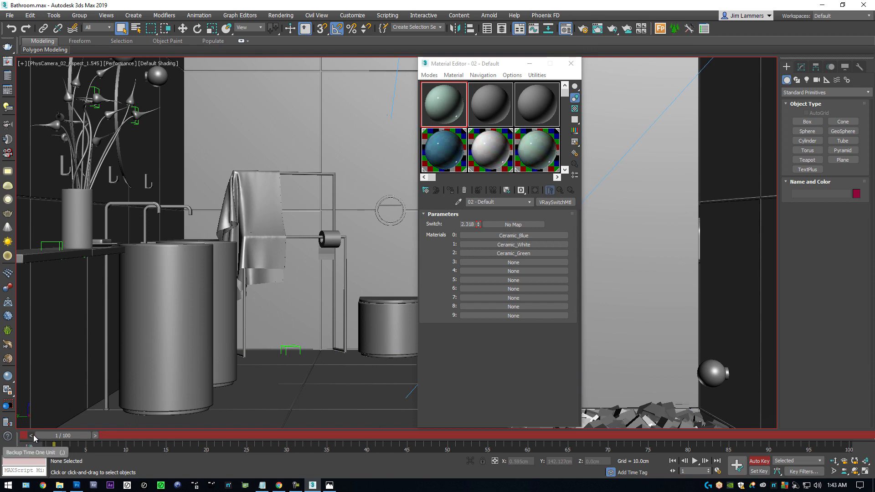
left_click(30, 436)
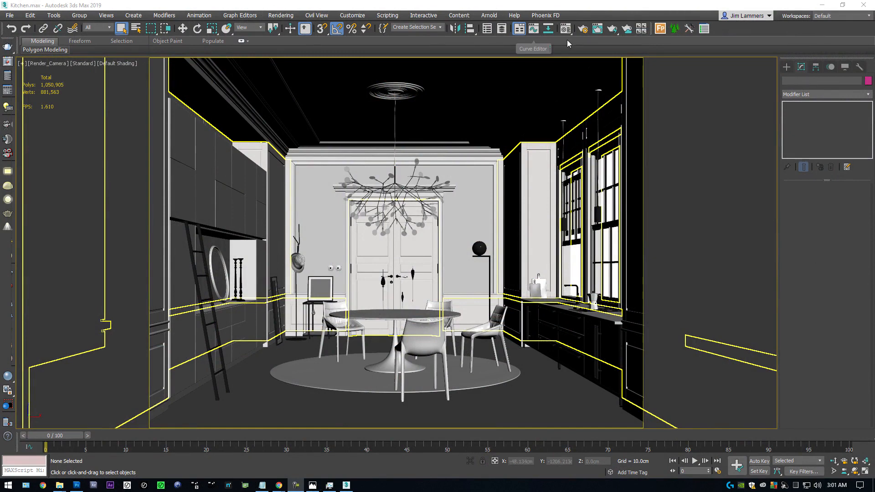
Step: In the kitchen scene, open the V-Ray frame buffer from the render setup and display its render history
left_click(583, 29)
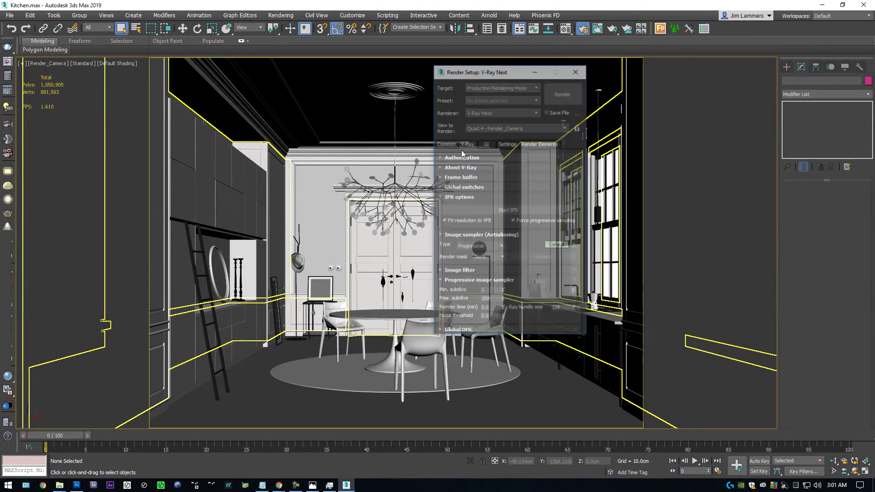
left_click(472, 177)
left_click(543, 192)
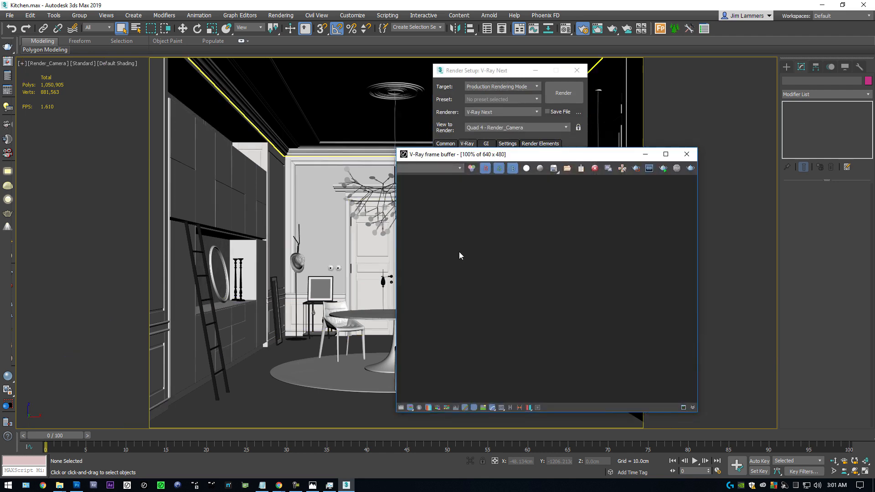
left_click(506, 408)
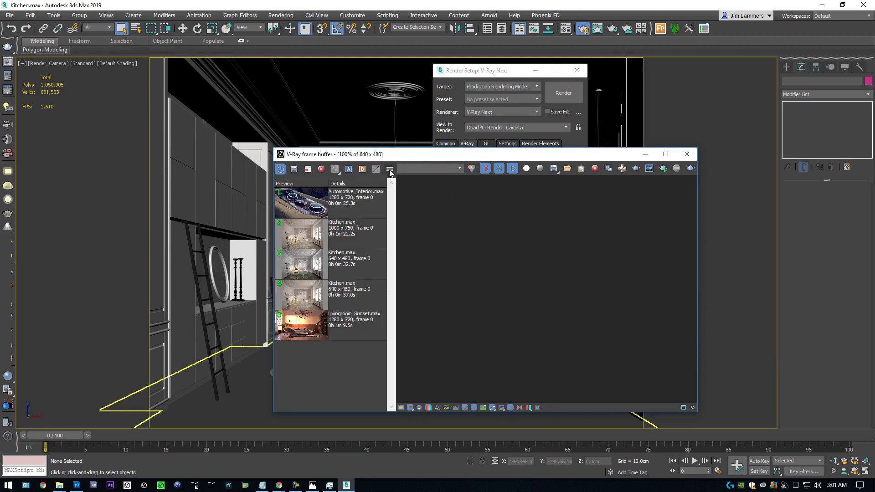
Step: Review the render history settings and the saved .vrimg files of the VFB History folder in File Explorer
left_click(389, 170)
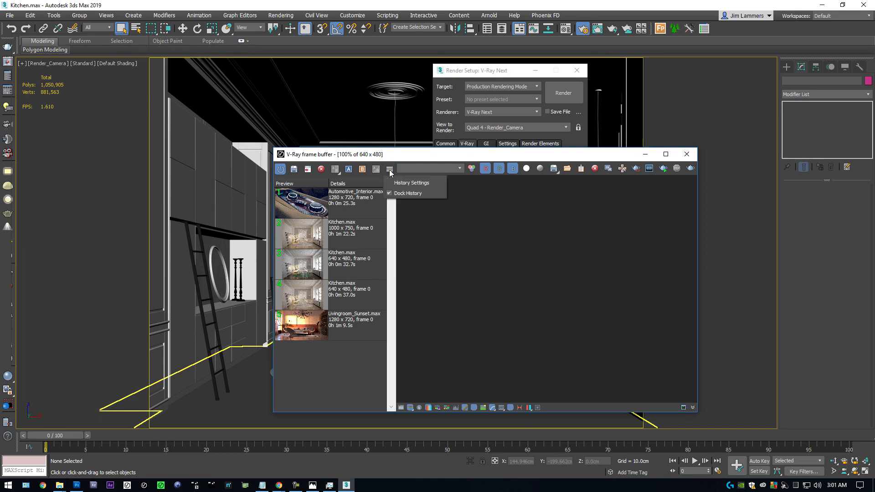
left_click(414, 183)
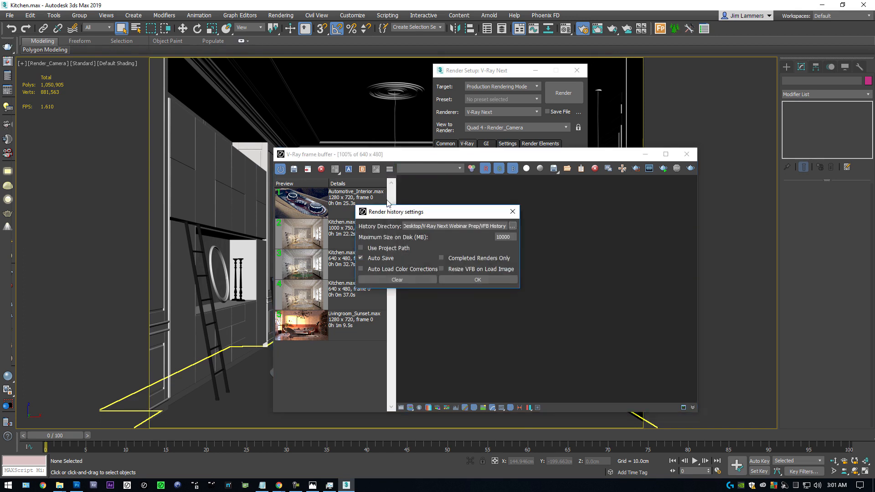
left_click(513, 212)
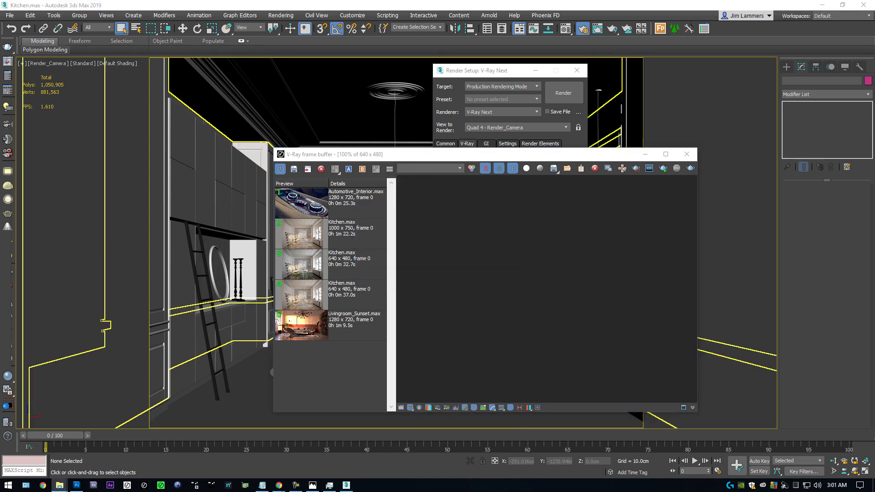
left_click_drag(874, 62, 461, 83)
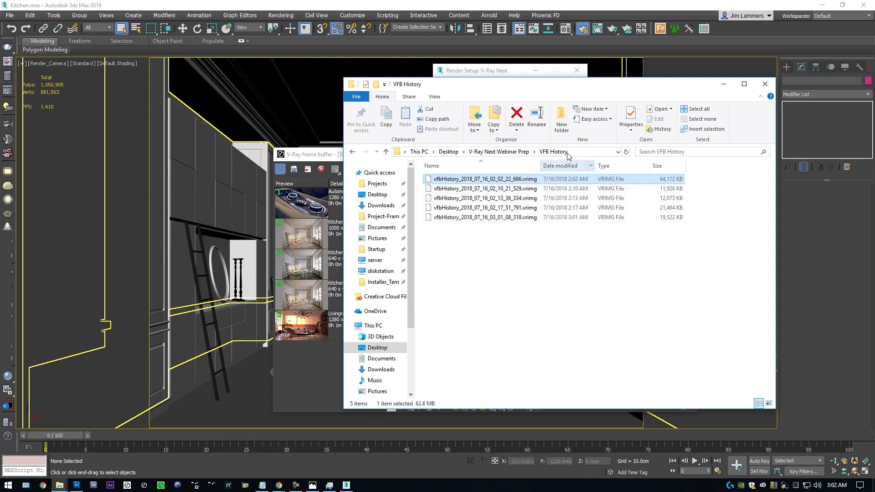
left_click_drag(567, 84, 874, 85)
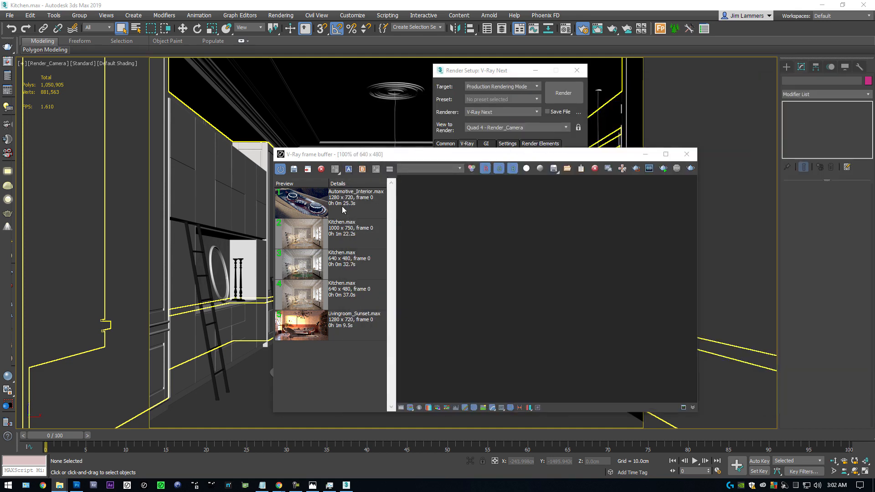
Step: Load the 1000 x 750 Kitchen.max render from the history and check its list of available channels
double_click(317, 237)
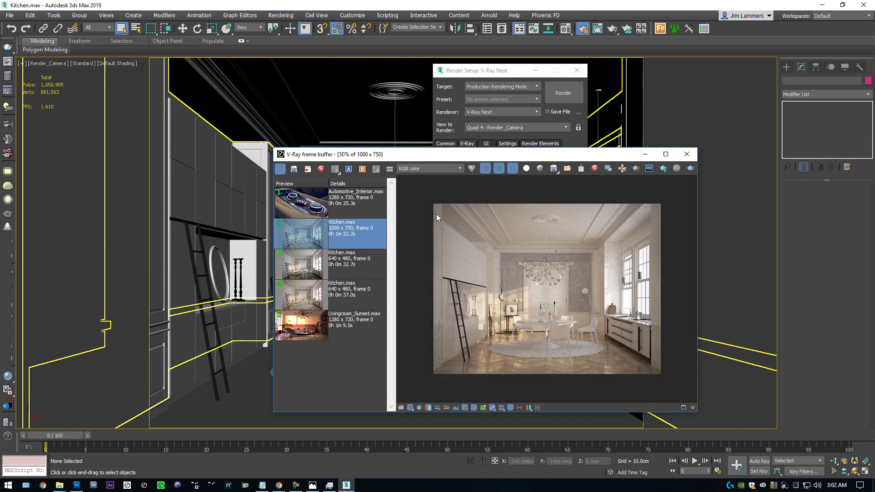
left_click(453, 170)
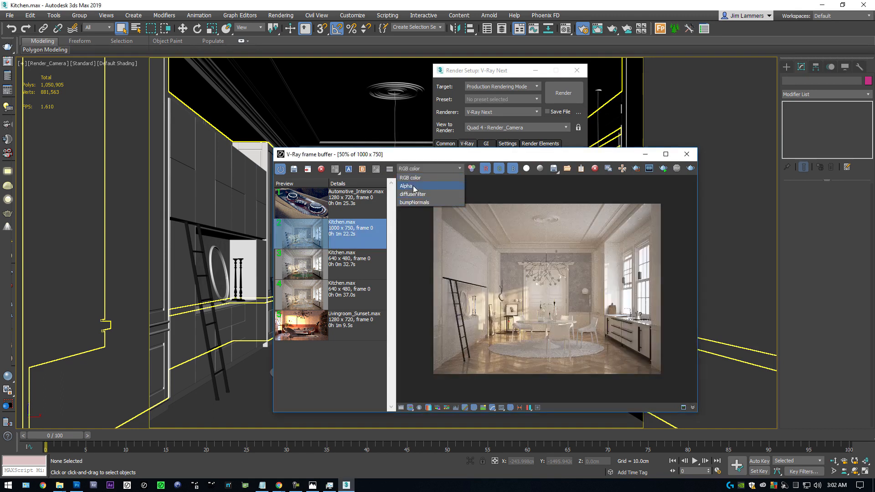
left_click(437, 157)
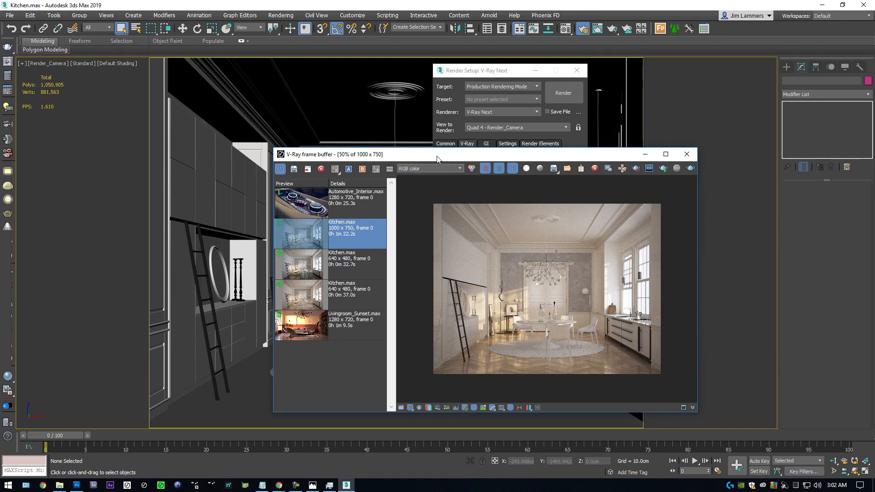
Step: Open the Automotive_Interior.max scene from its render history entry, adopting the file's gamma and LUT settings
right_click(338, 243)
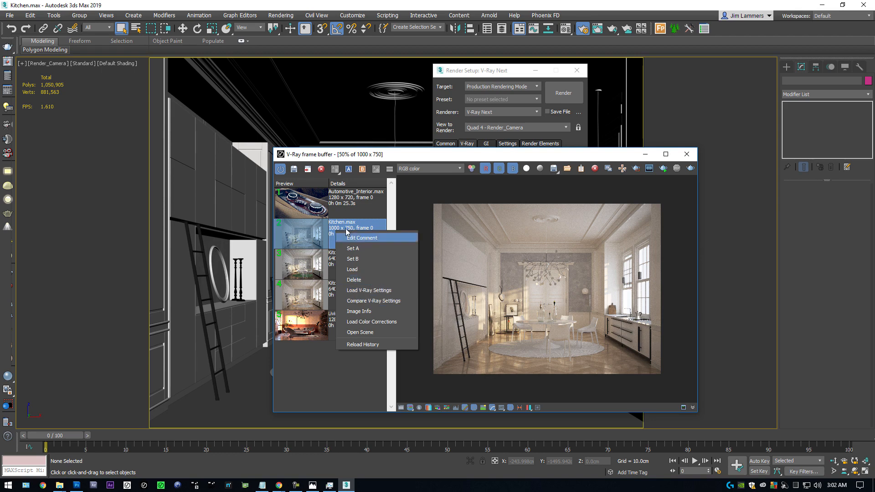
left_click(351, 205)
right_click(355, 201)
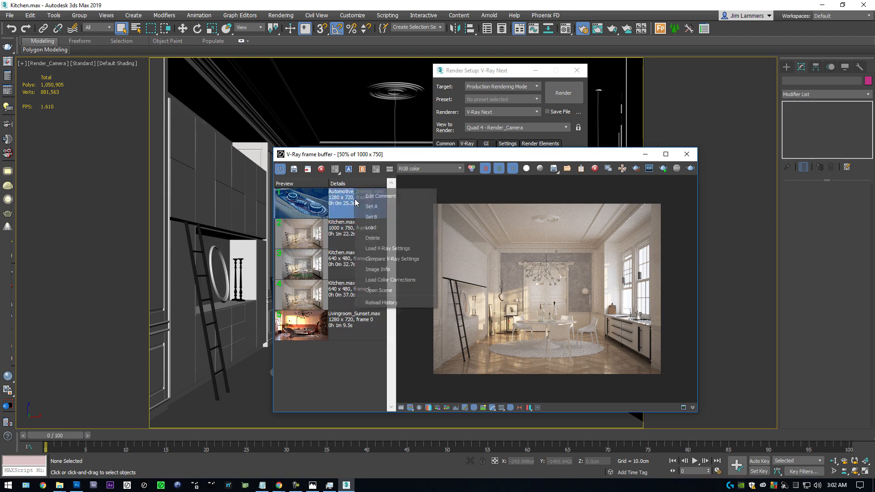
left_click(391, 292)
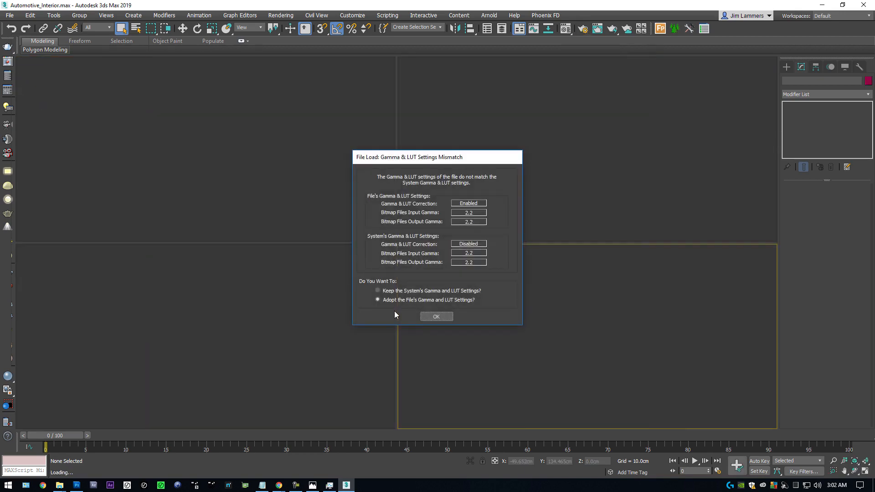
left_click(430, 316)
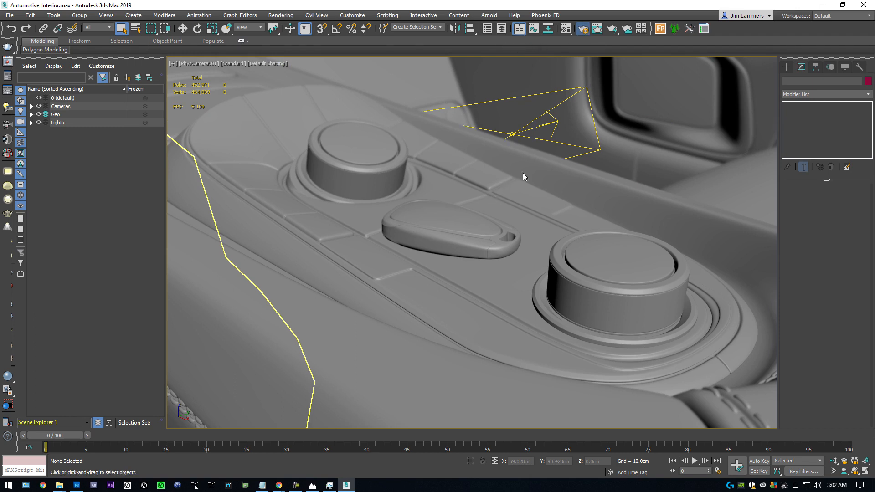
Step: Switch the renderer to V-Ray GPU Next in the render setup and expand its list of GPU render devices
key("F10")
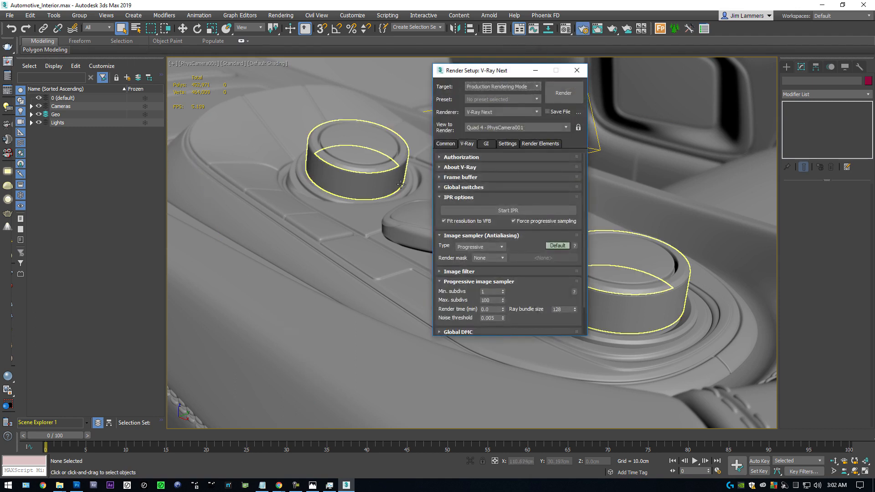
left_click(504, 113)
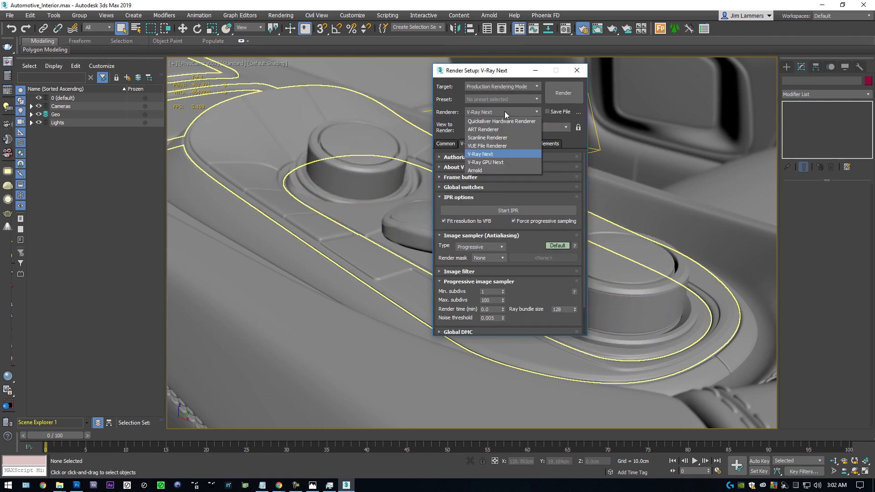
left_click(498, 162)
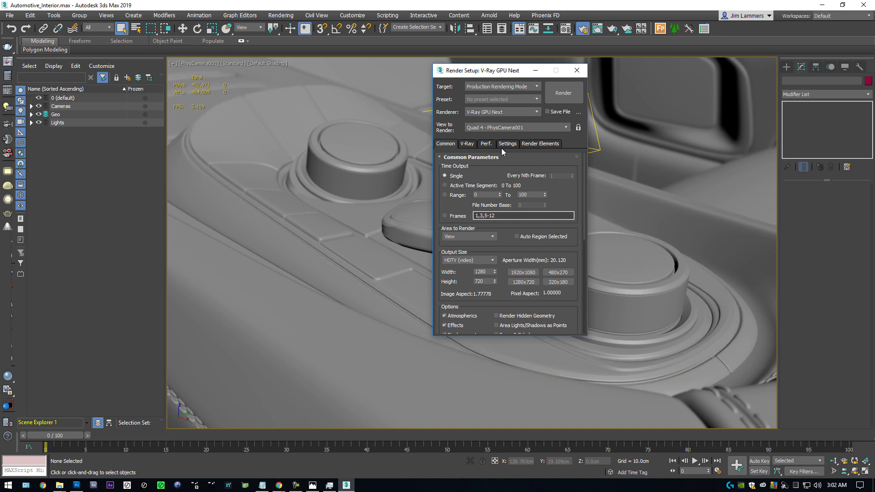
left_click(487, 144)
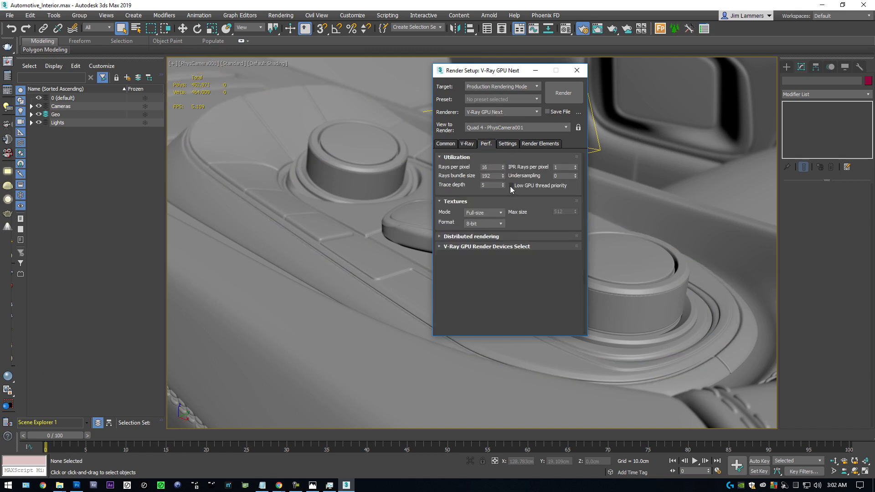
left_click(440, 246)
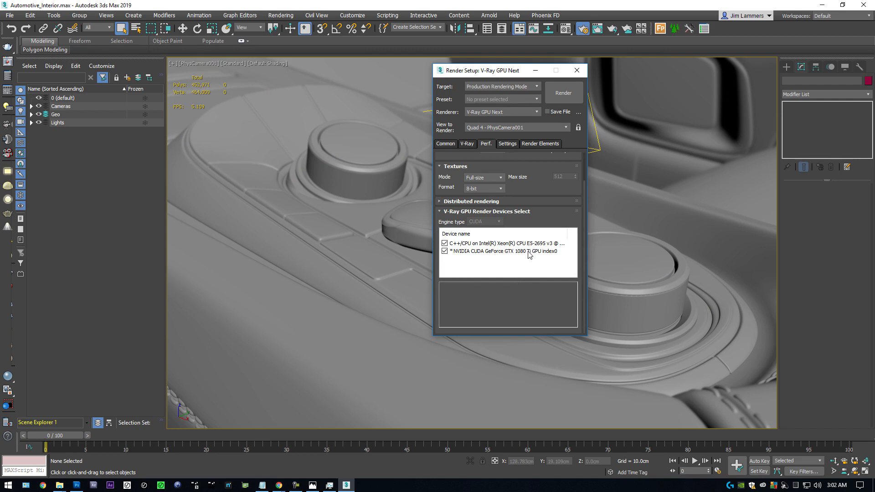
Step: Render the PhysCamera001 view, move the frame buffer clear of the timeline and show the render history
left_click(563, 93)
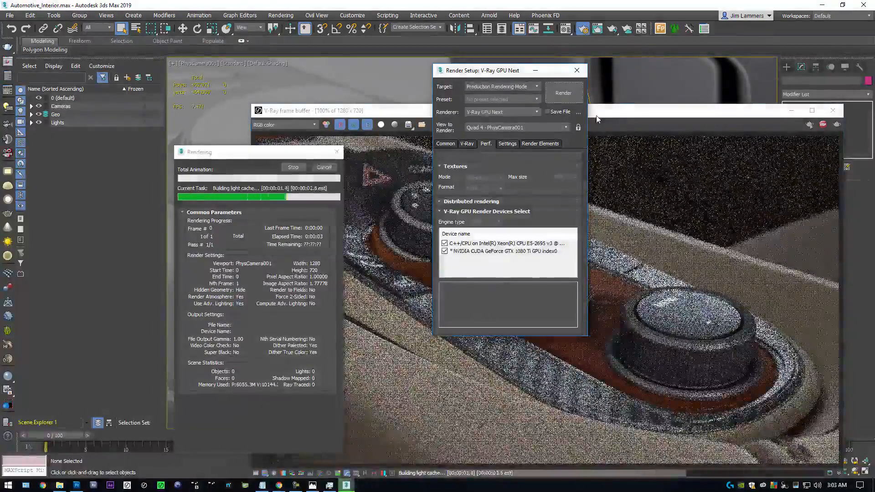
left_click(597, 118)
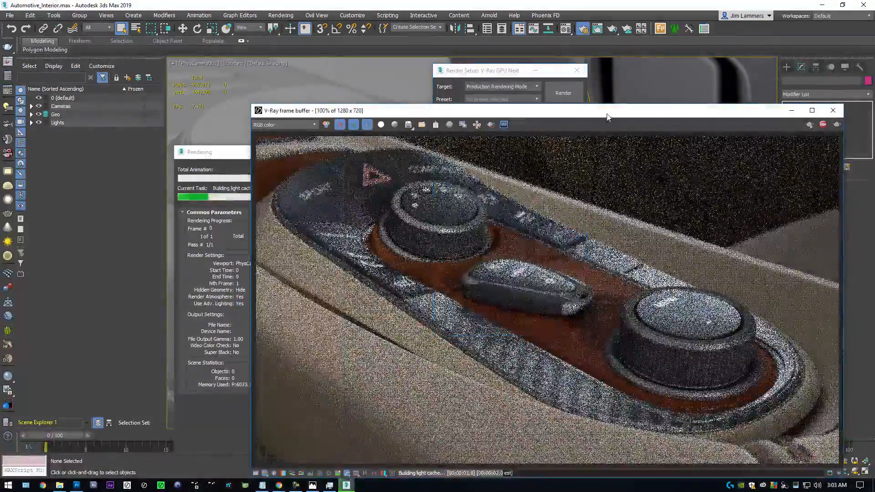
left_click_drag(597, 118, 594, 75)
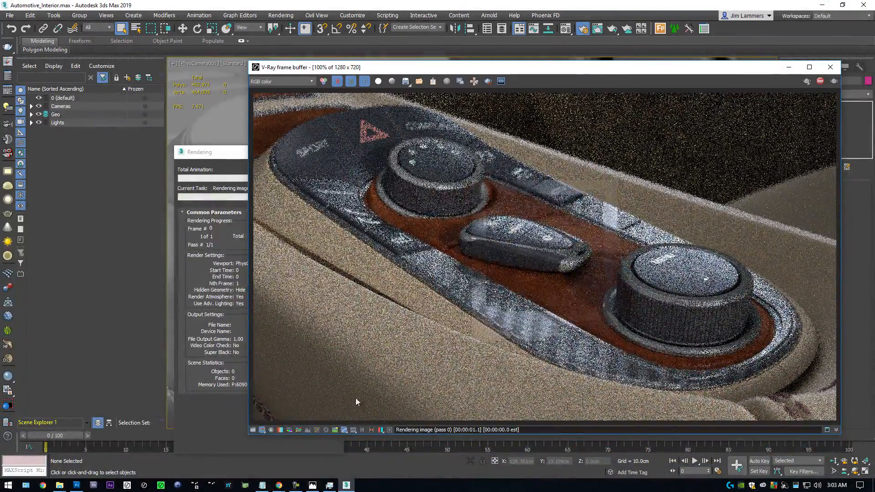
left_click(362, 429)
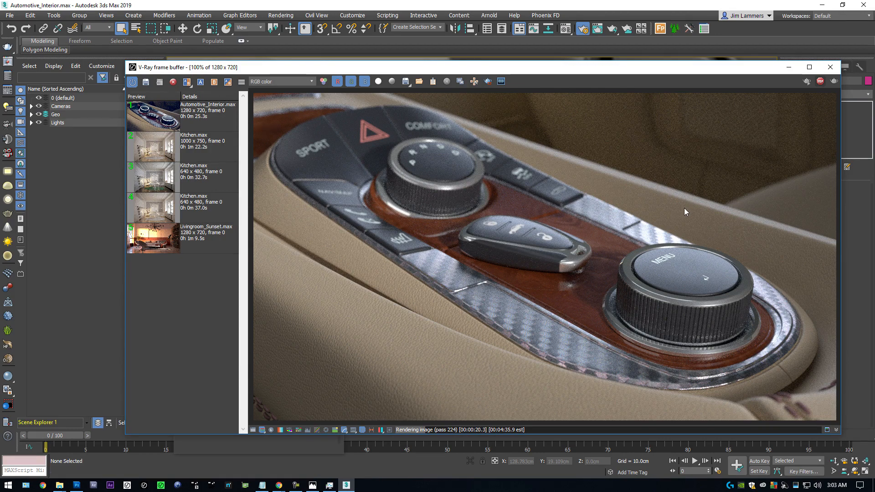
Step: Compare the new Automotive_Interior render as A with the earlier one as B using the split line, and end the comparison
left_click(187, 152)
right_click(201, 151)
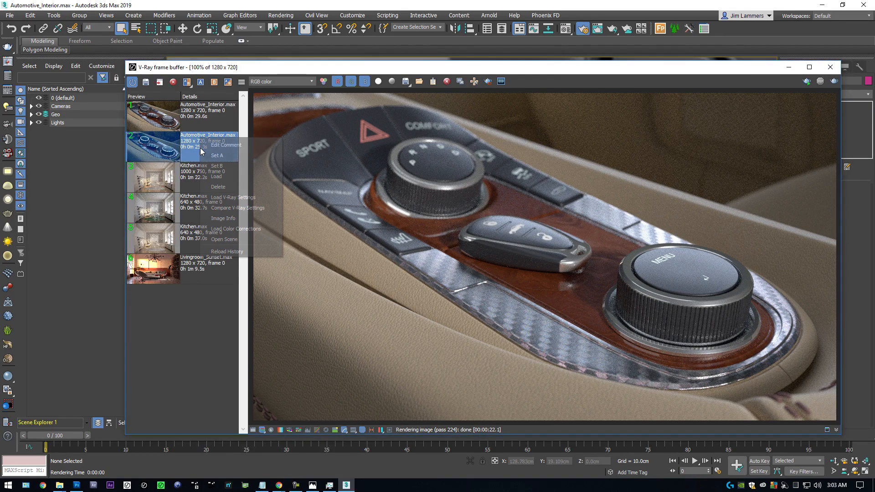
left_click(227, 166)
left_click(217, 122)
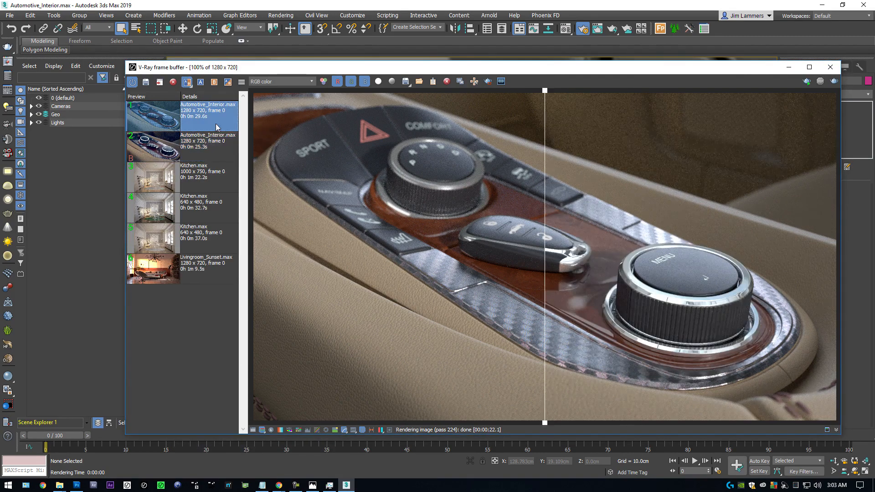
right_click(215, 111)
left_click(232, 128)
left_click_drag(545, 92, 661, 121)
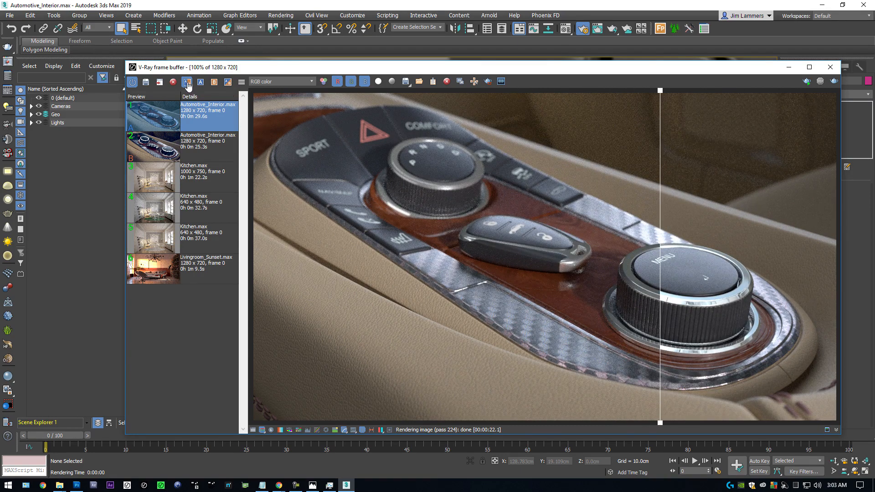
left_click(187, 83)
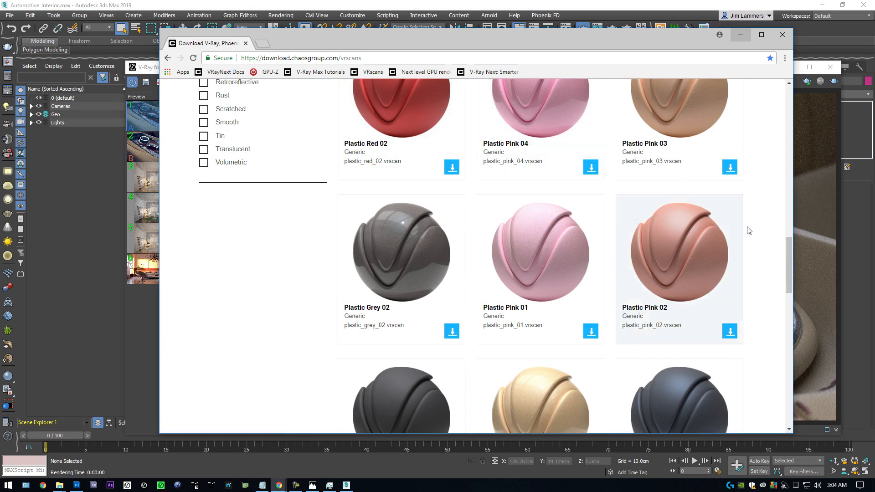
Step: Browse the scanned materials and filter categories on the Chaos Group VRscans download page
left_click_drag(788, 253, 799, 105)
scroll(378, 167, "down", 3)
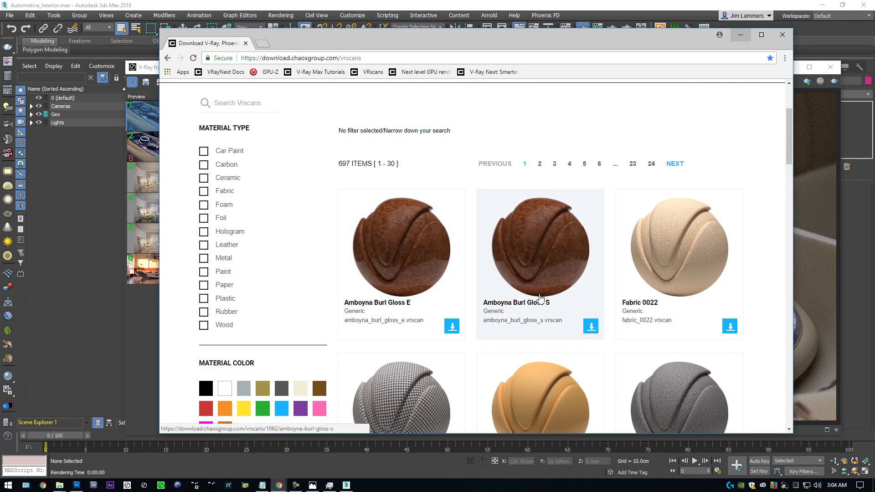
scroll(541, 297, "down", 4)
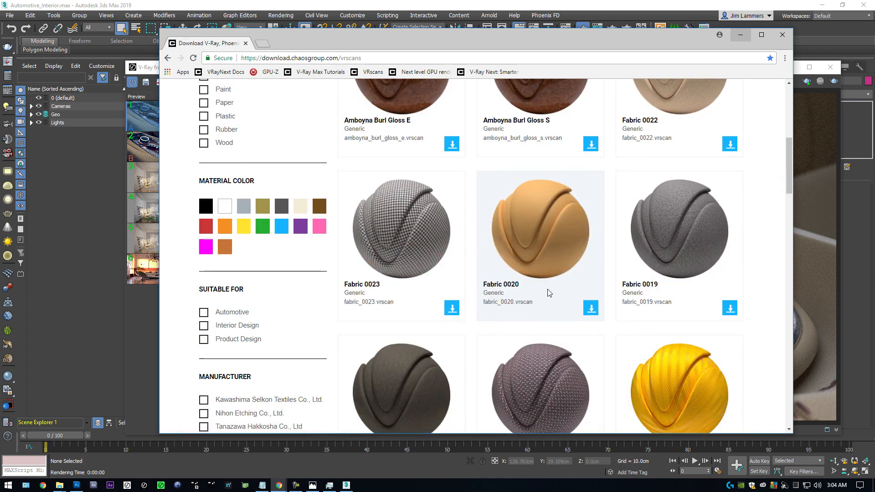
scroll(611, 280, "down", 4)
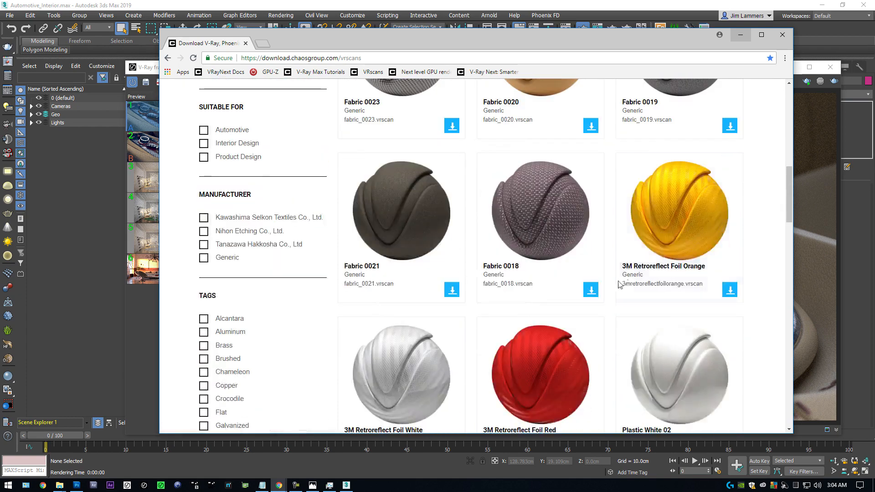
scroll(649, 280, "down", 7)
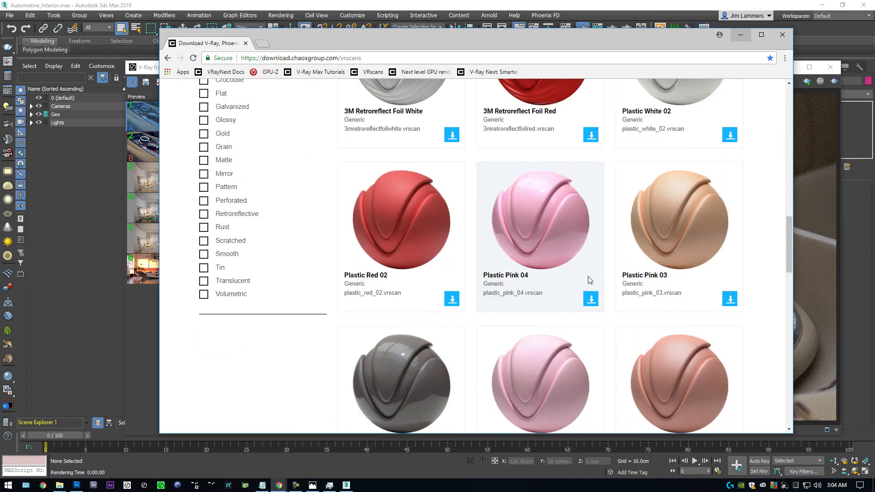
scroll(590, 280, "down", 2)
scroll(538, 280, "up", 10)
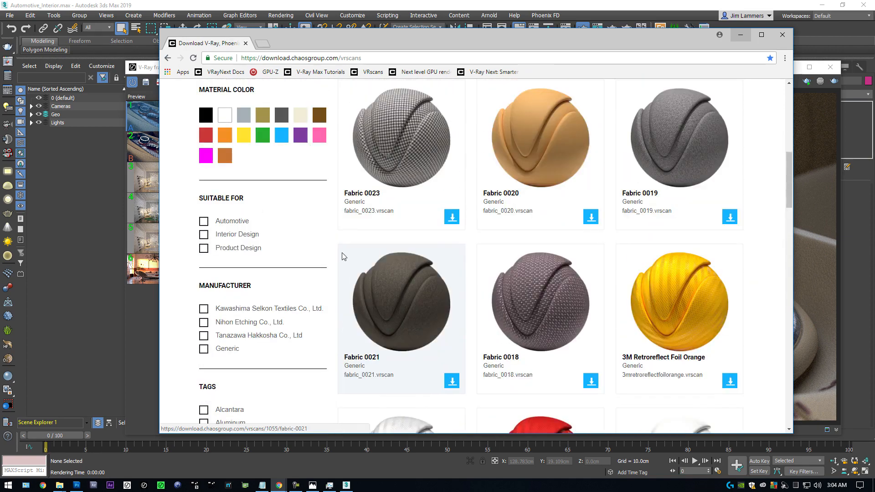
scroll(344, 257, "up", 7)
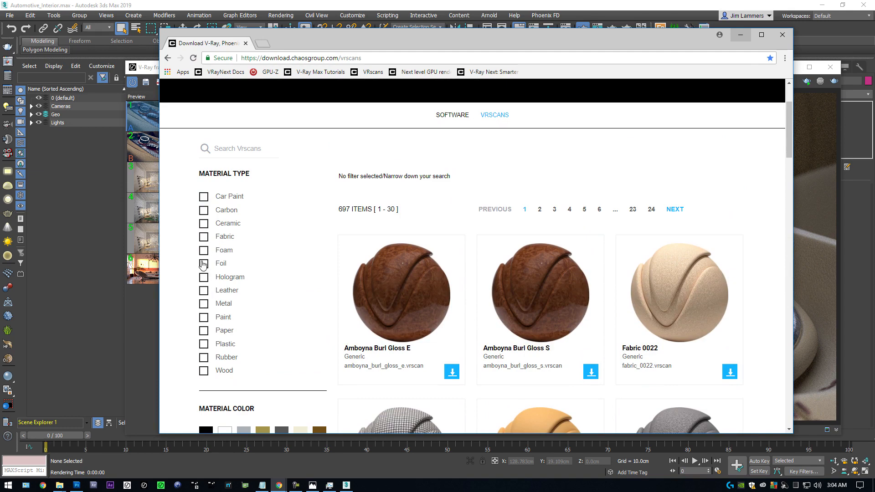
Step: Filter the VRscans by Foam and by Fabric, clear the filters and return to 3ds Max
left_click(204, 252)
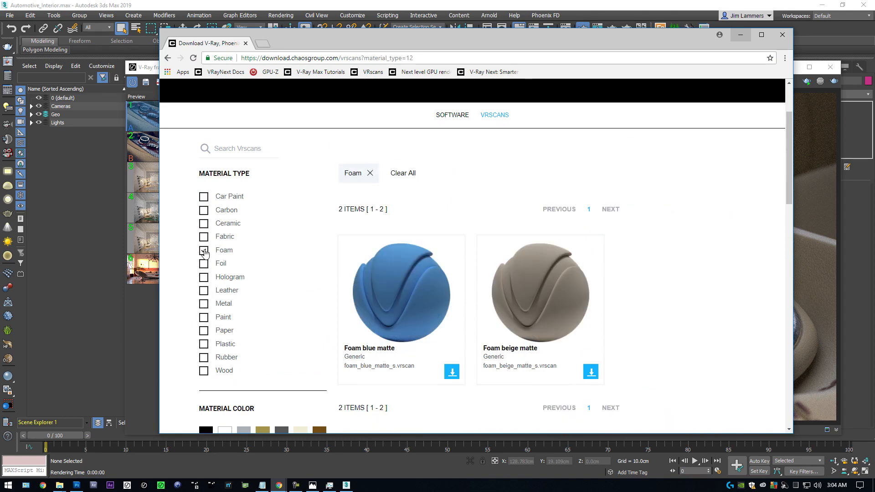
left_click(204, 250)
left_click(204, 236)
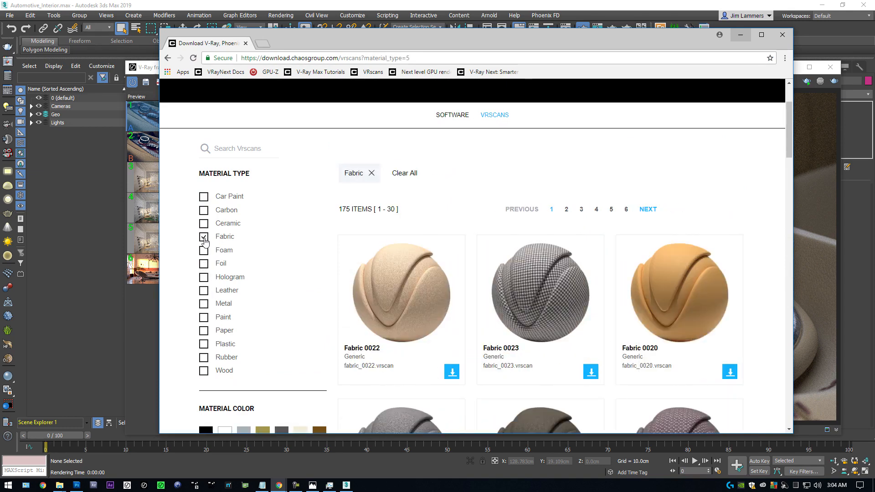
left_click(203, 237)
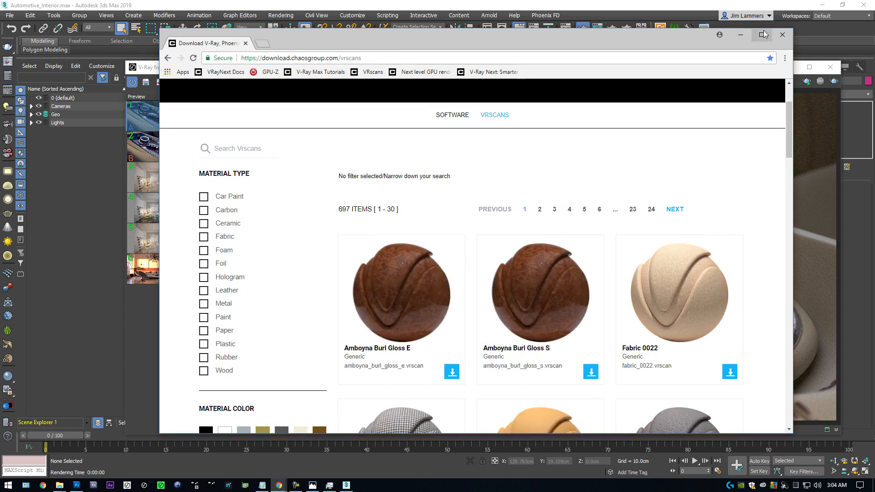
left_click(740, 35)
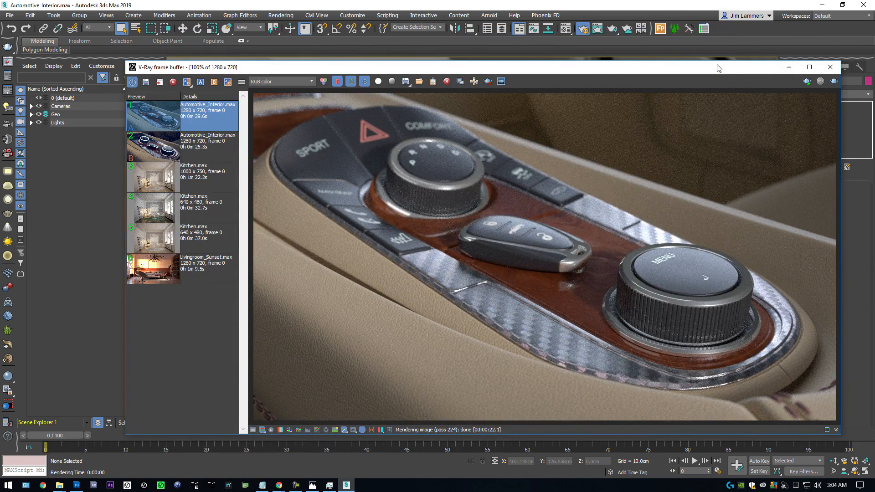
Step: Sample the Interior_Leather material from the car interior into the Material Editor and load leather_grey_alcantara_perf_s.vrscan as its scan file
left_click(566, 29)
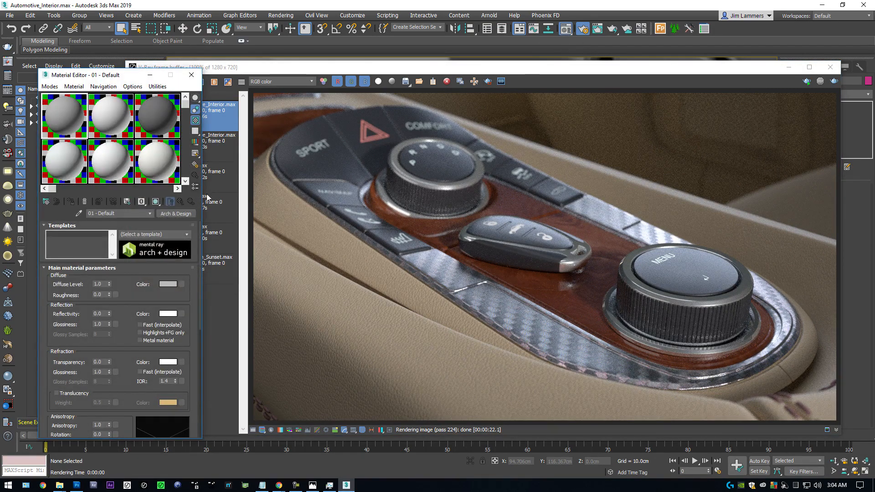
left_click_drag(583, 70, 874, 309)
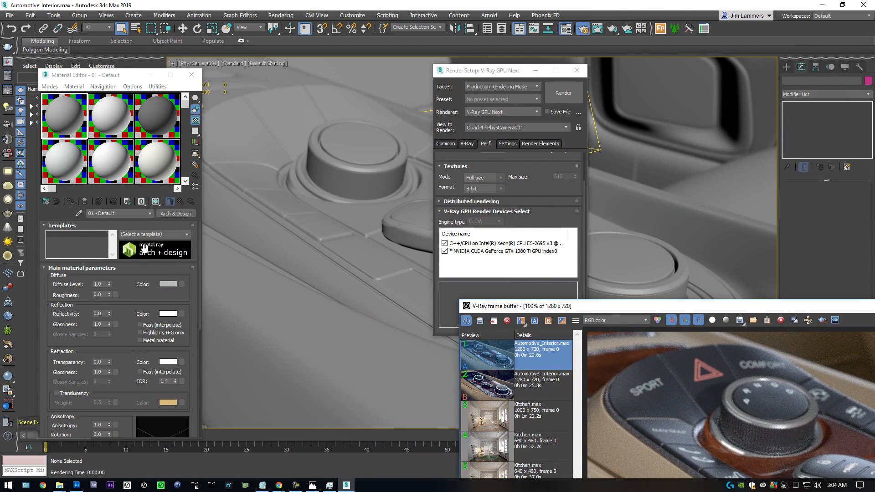
left_click(78, 213)
left_click(259, 320)
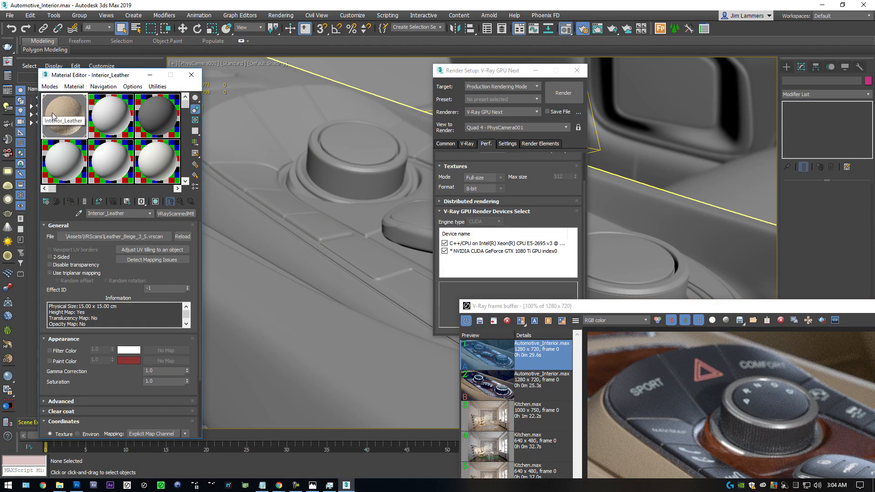
left_click(141, 236)
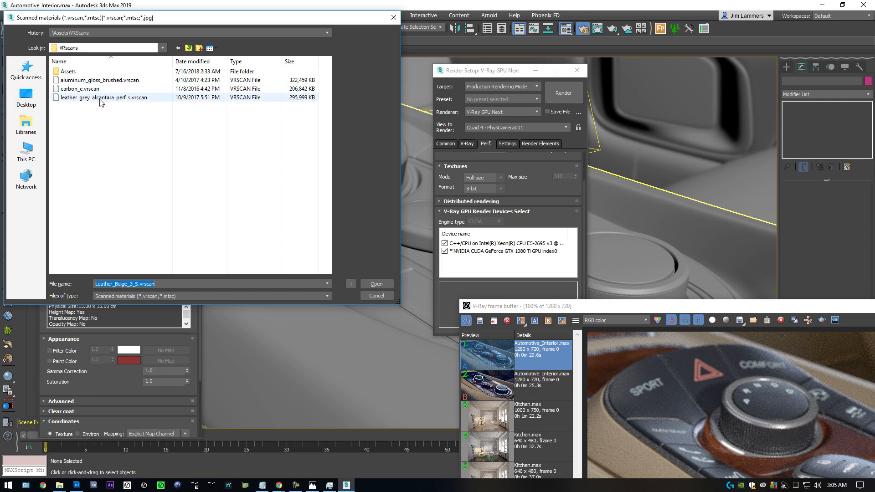
key("Return")
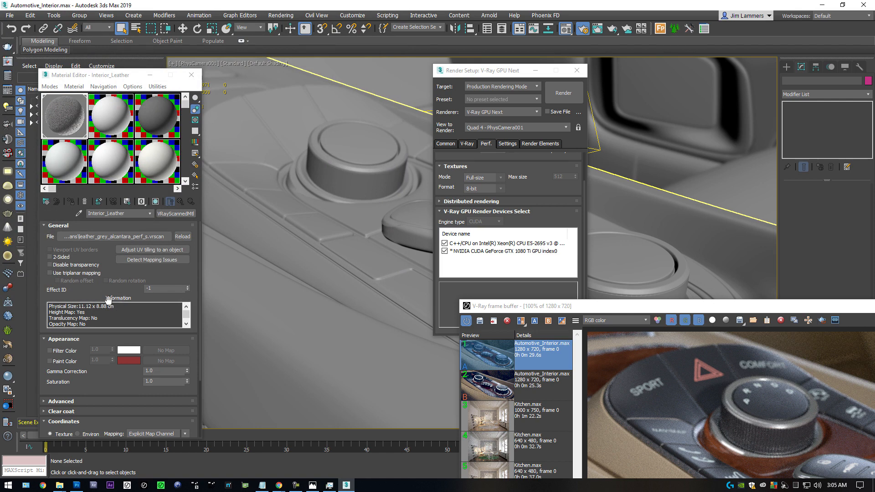
Step: Enable triplanar mapping on the scanned Interior_Leather material and render the car interior again
left_click(48, 272)
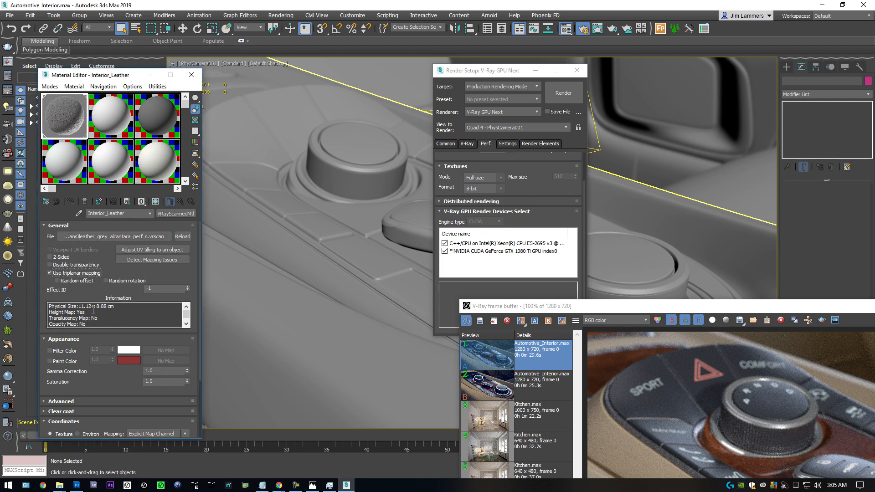
left_click_drag(588, 310, 228, 43)
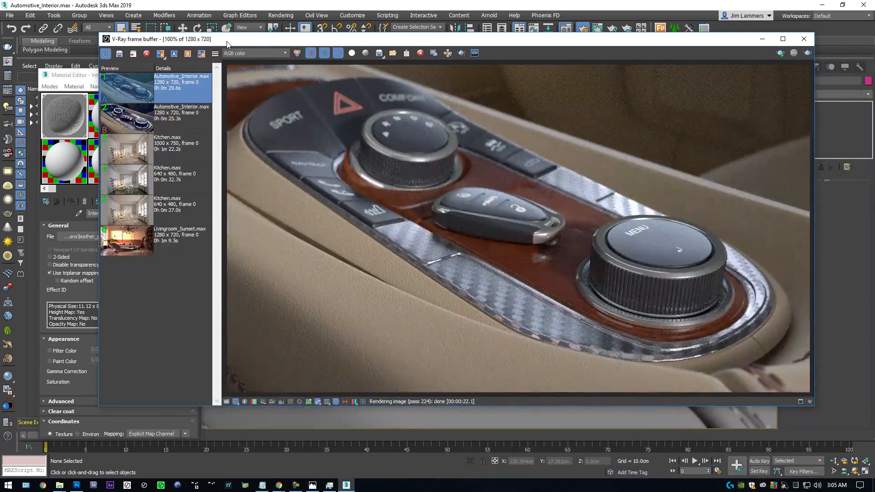
left_click(809, 52)
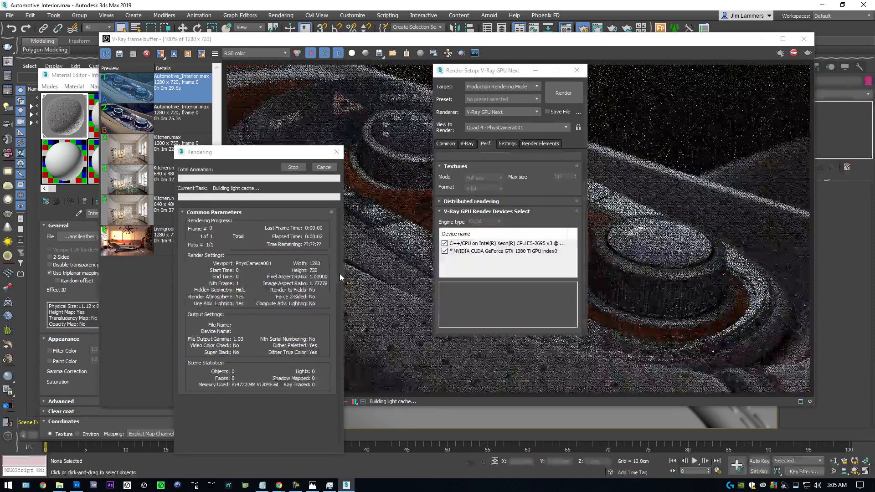
left_click(408, 276)
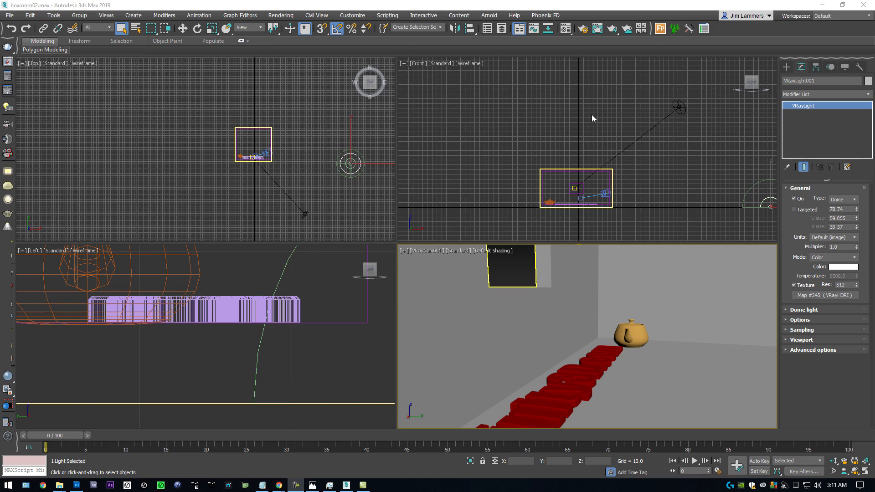
Step: Expand the dome light's settings to show its Adaptive dome option and start an interactive GPU render of VRayCam001
left_click(582, 29)
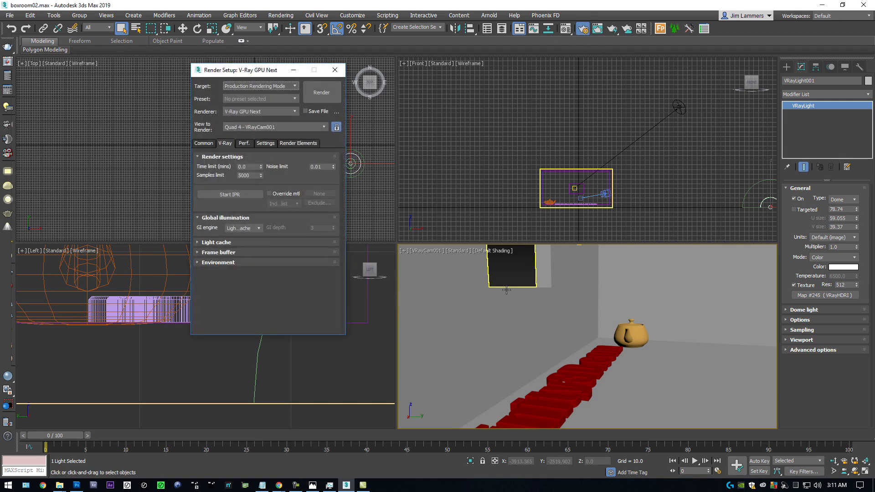
left_click(229, 197)
left_click(791, 309)
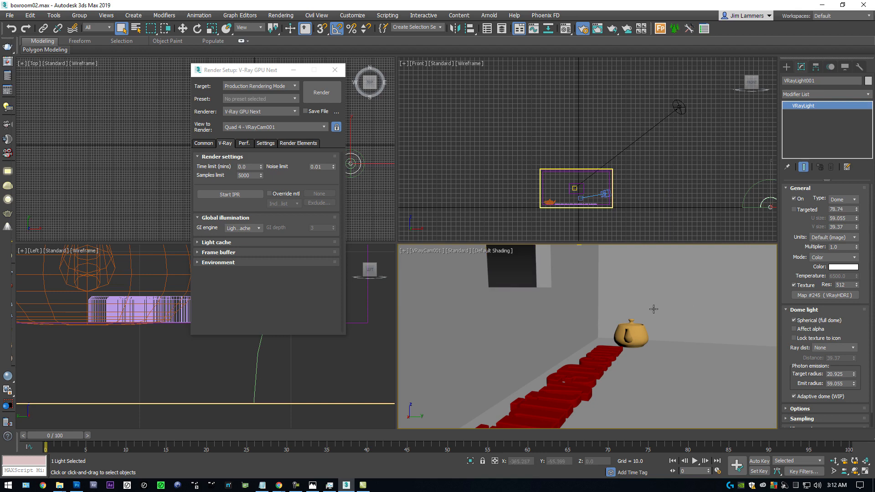
left_click(237, 195)
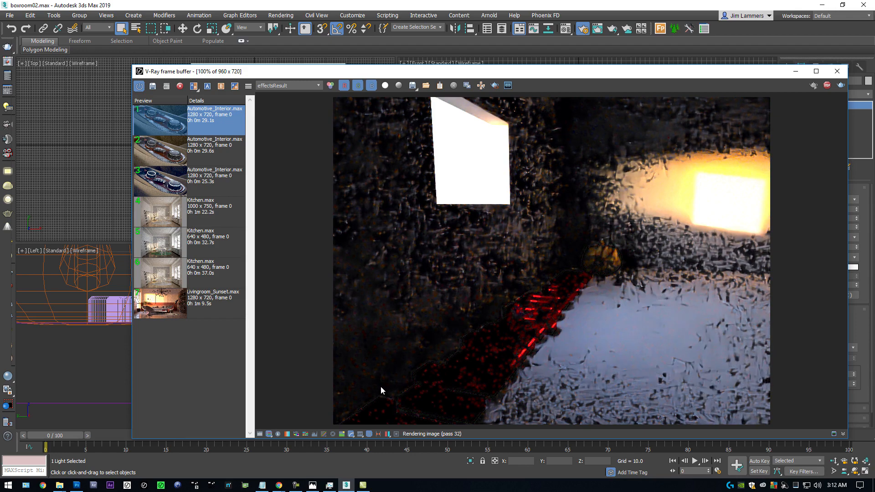
Step: Compare the RGB color channel with the denoised effectsResult, and replace the interactive render with a production render
left_click(301, 86)
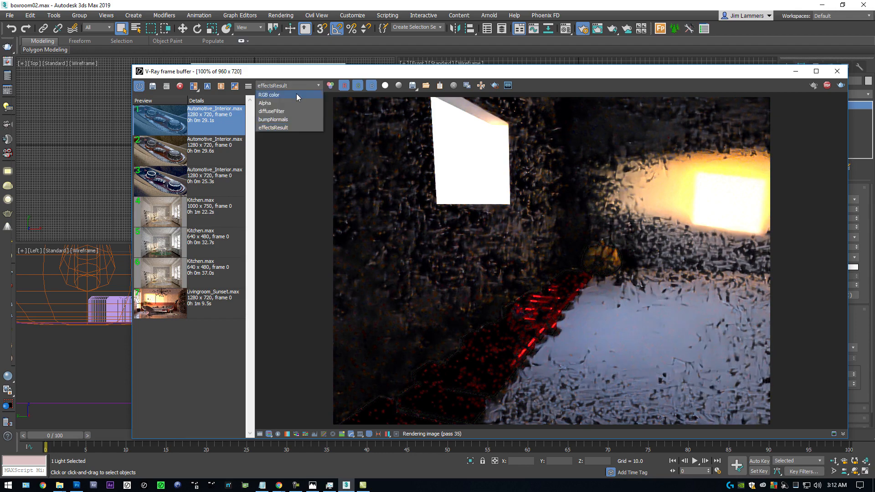
left_click(296, 94)
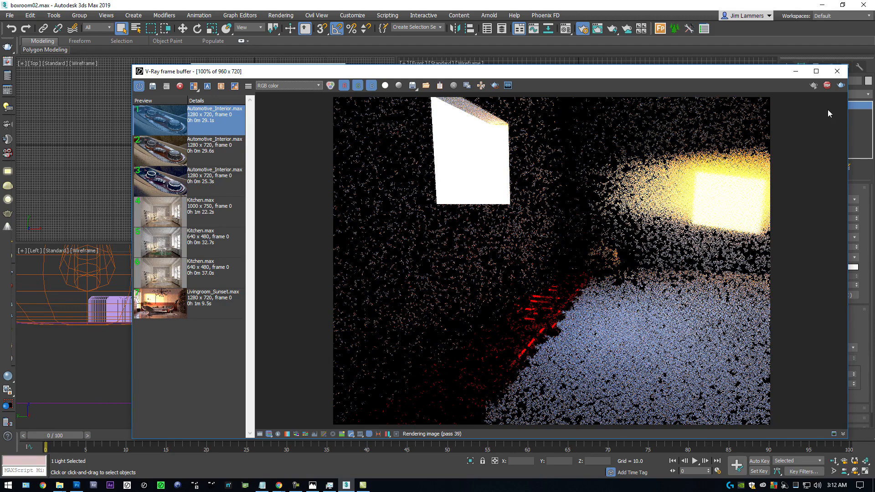
left_click(826, 86)
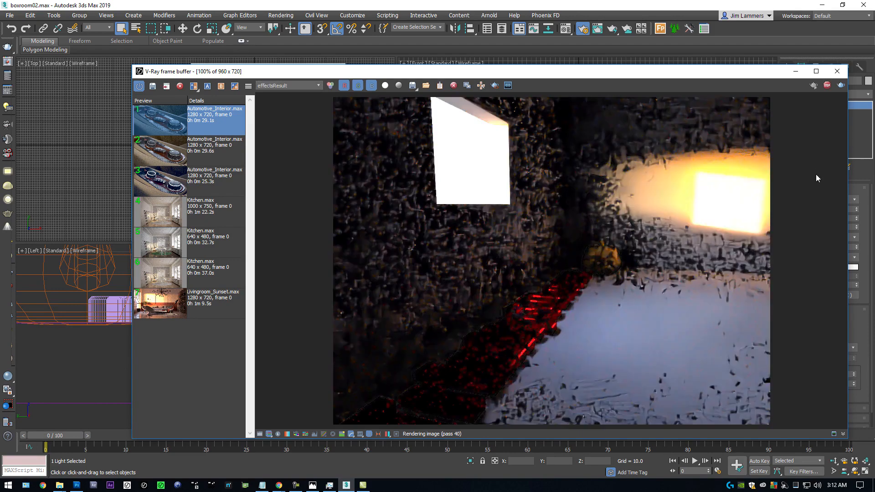
left_click(841, 86)
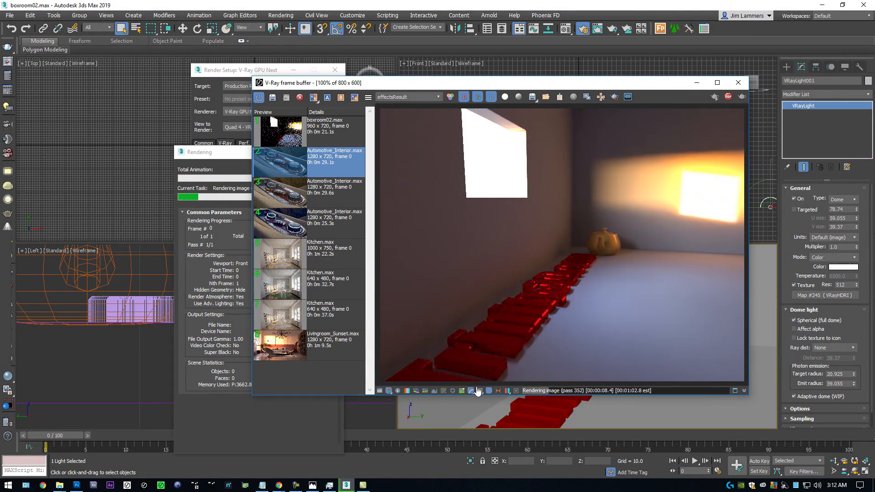
Step: Inspect the red blocks on the floor at 200% in the render and check the available image channels
scroll(457, 376, "up", 1)
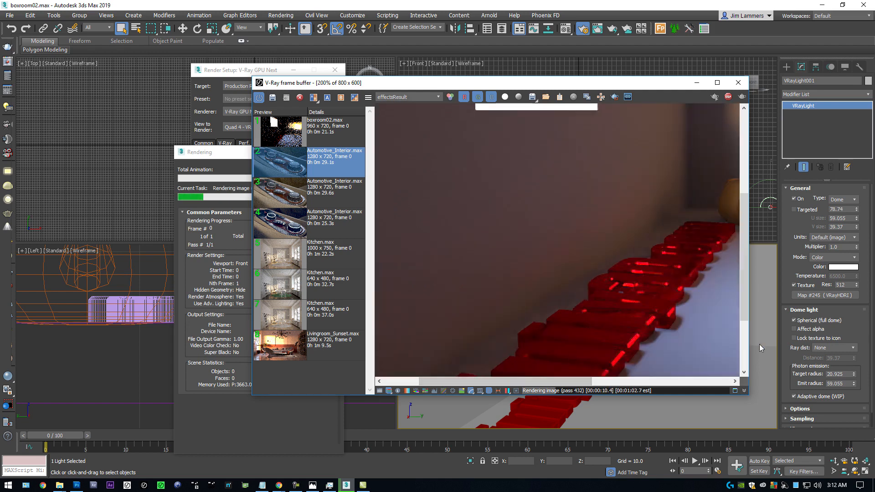
left_click(742, 352)
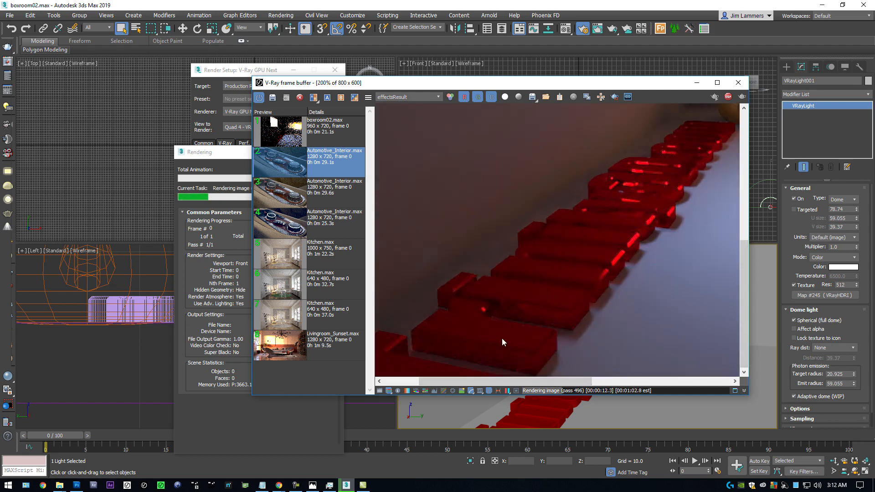
left_click(414, 97)
left_click(415, 103)
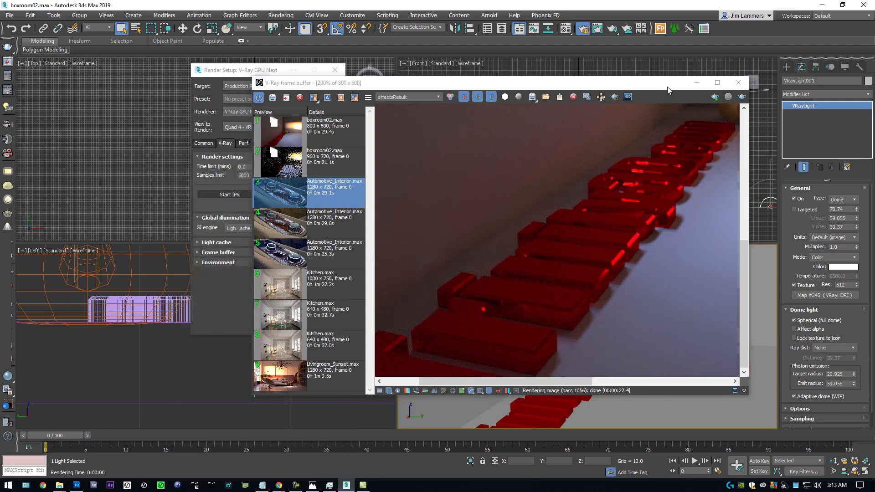
Step: Enable the VRaySun in the box room scene and rearrange the frame buffer and Render Setup windows around it
left_click_drag(666, 86, 424, 136)
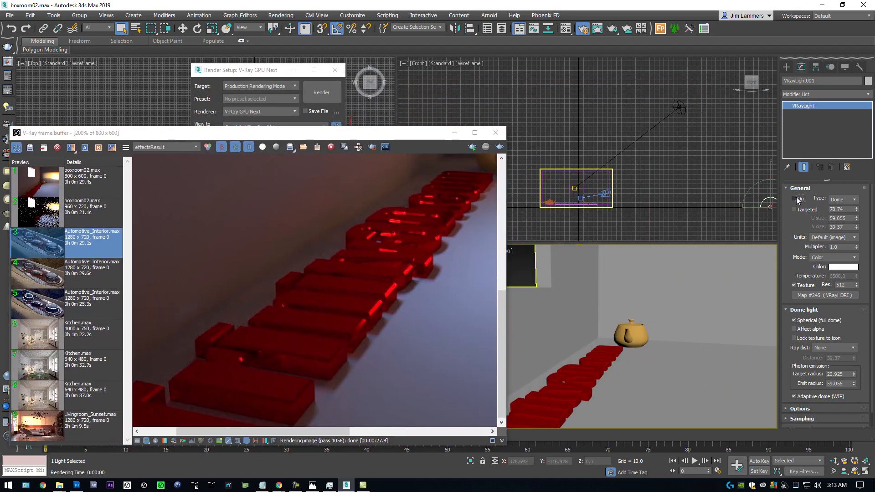
left_click(679, 108)
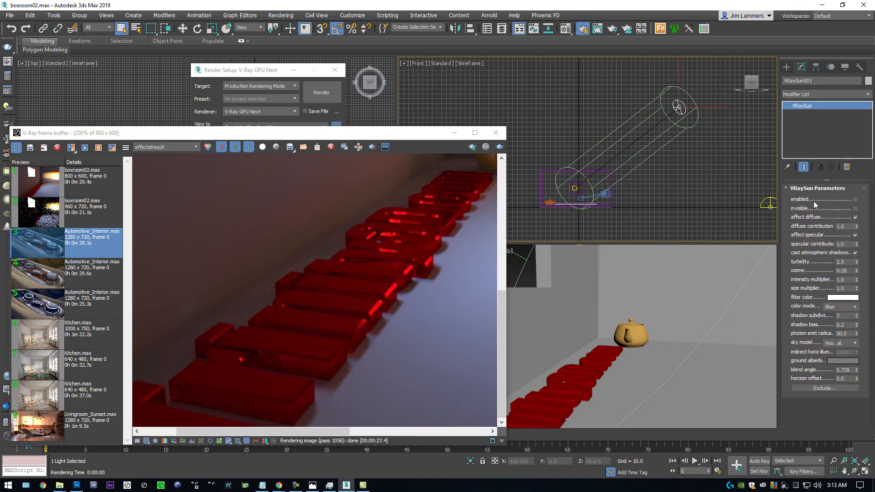
left_click(855, 199)
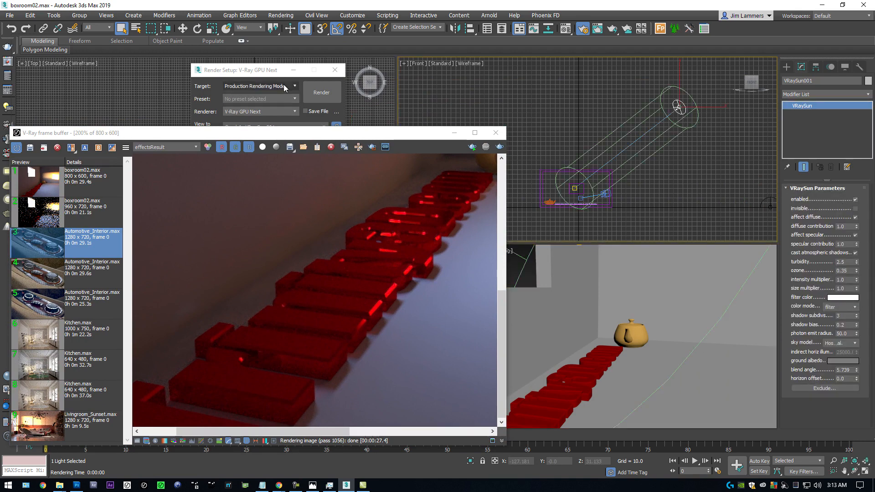
left_click(275, 70)
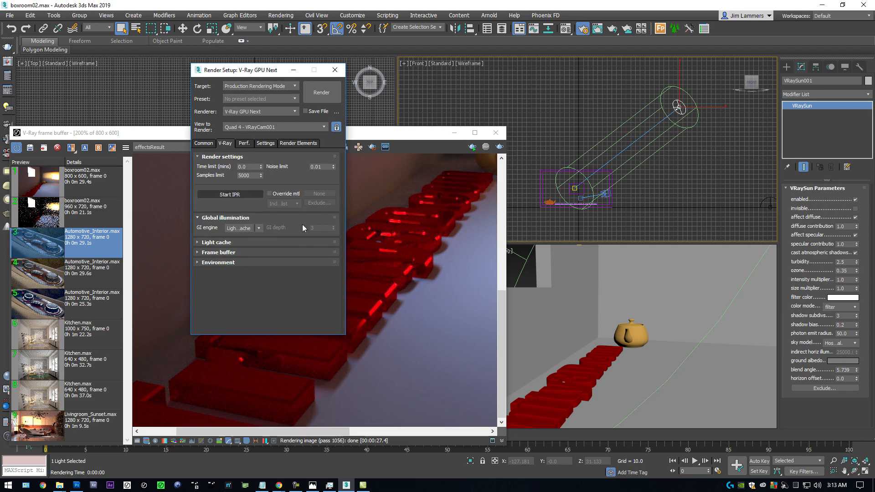
left_click_drag(405, 132, 603, 123)
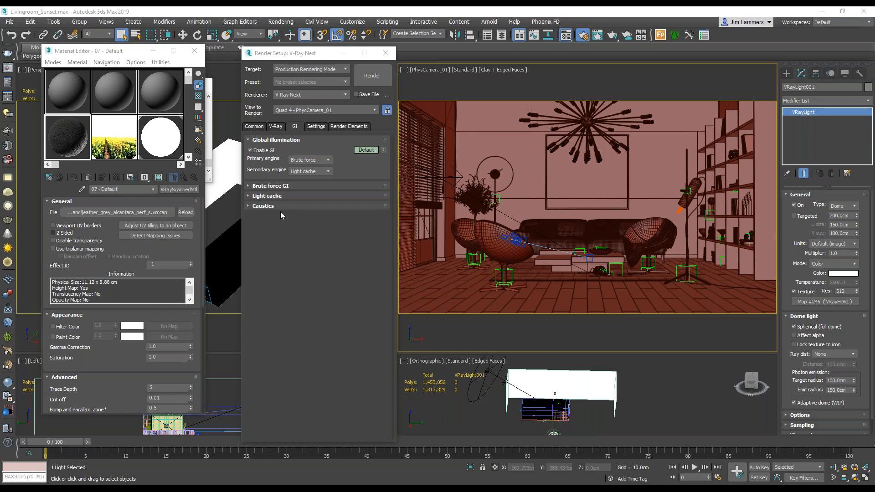
Step: Turn on the denoise option for the VRaySpecular and VRayLightSelect render elements of the living room scene
left_click(348, 127)
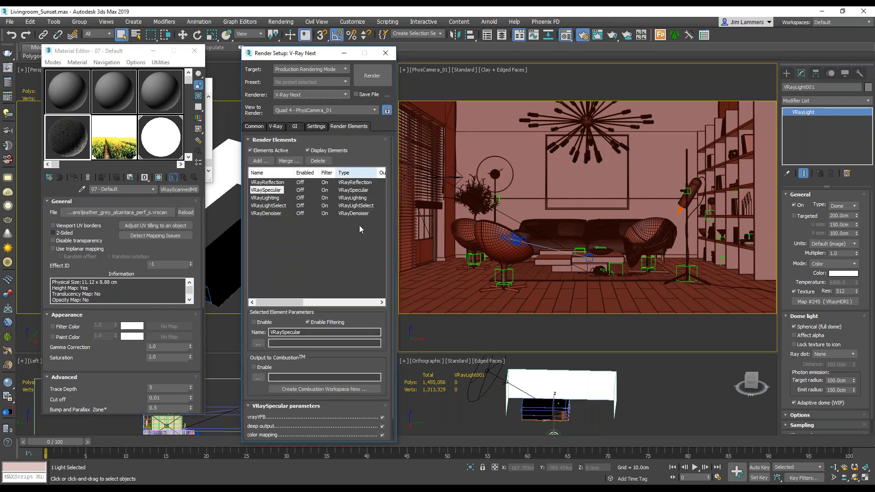
scroll(355, 365, "down", 2)
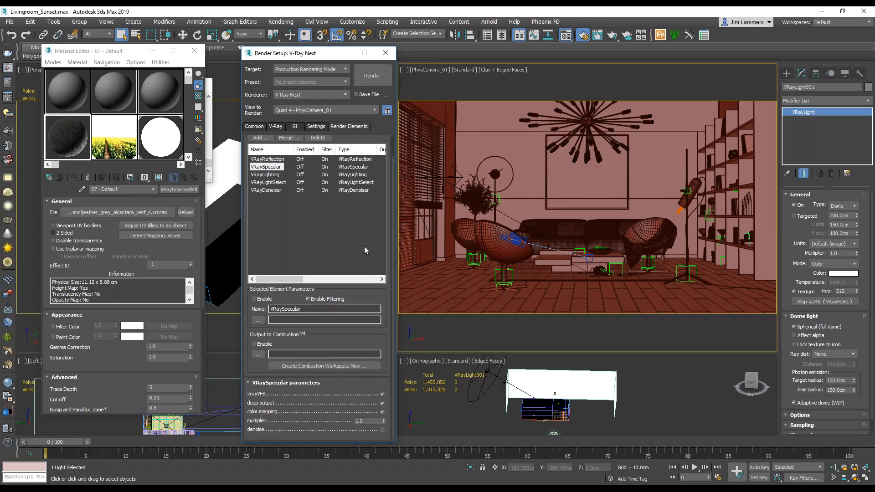
left_click(382, 430)
left_click(271, 183)
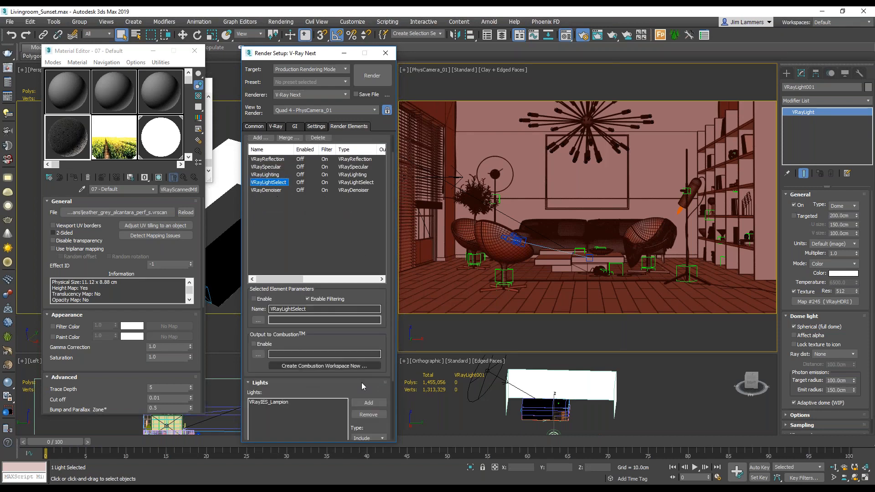
scroll(376, 175, "down", 5)
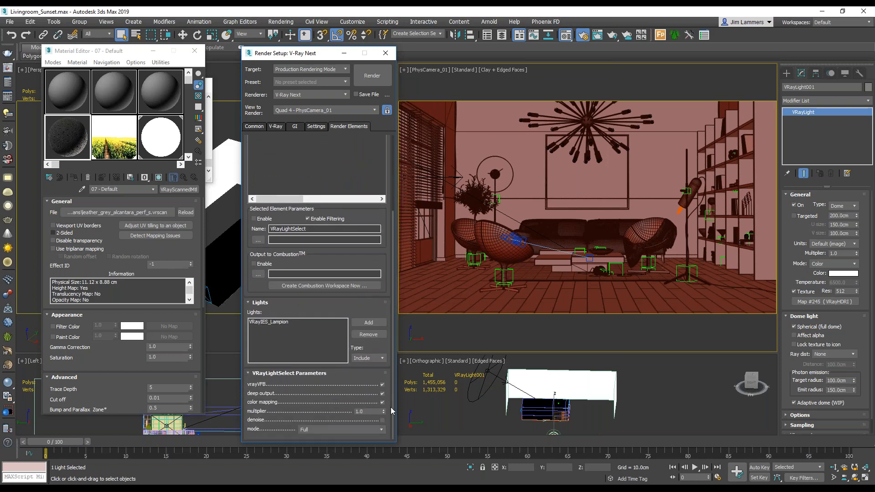
left_click(381, 420)
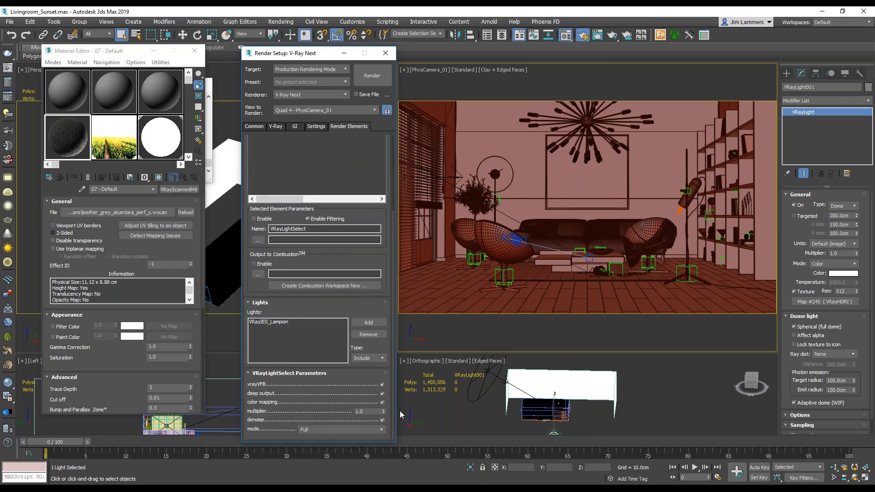
Step: Review the scanned leather material's parameters, including its height map information and the Advanced and Coordinates settings
left_click(100, 265)
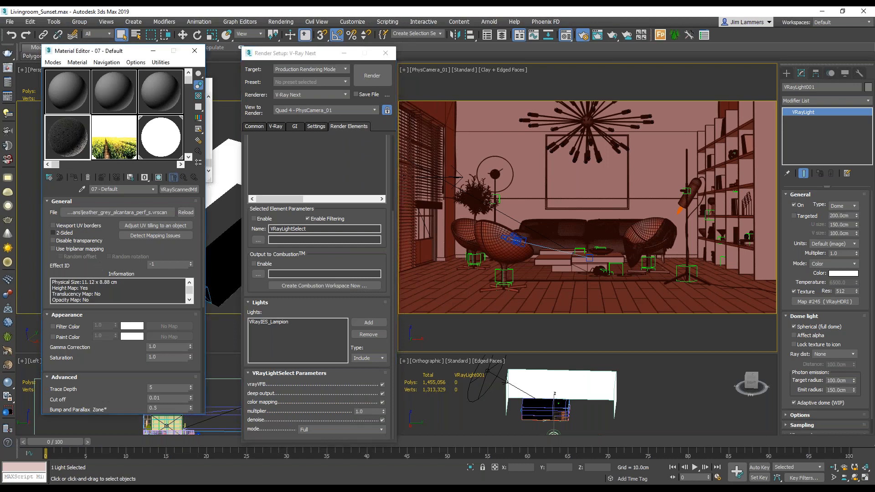
left_click_drag(100, 266, 100, 231)
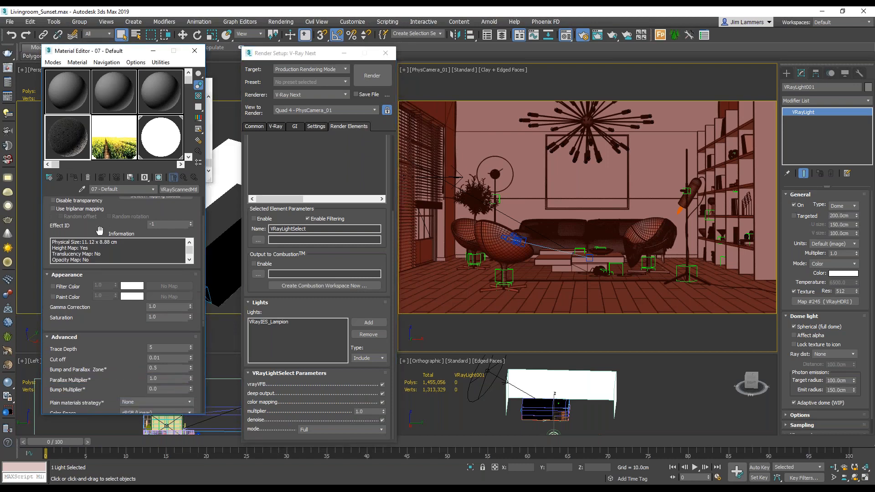
left_click_drag(53, 248, 93, 248)
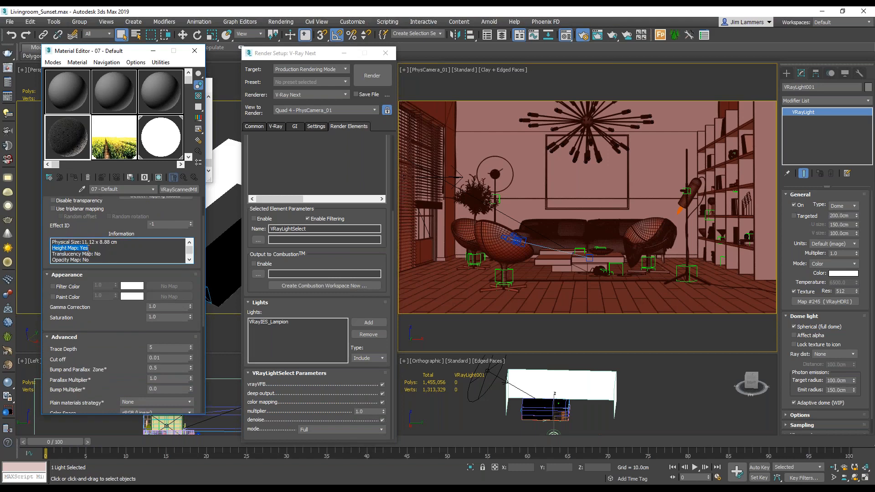
scroll(105, 261, "down", 5)
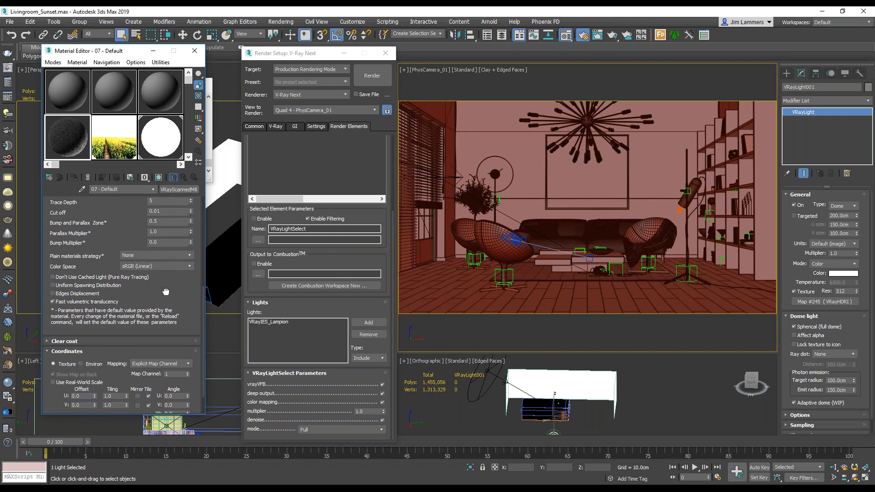
scroll(164, 290, "down", 1)
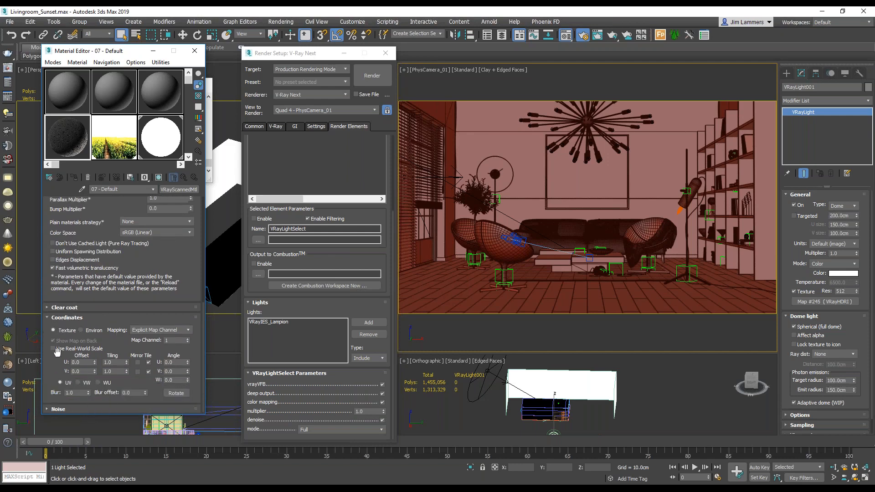
left_click_drag(166, 266, 166, 267)
scroll(119, 333, "up", 7)
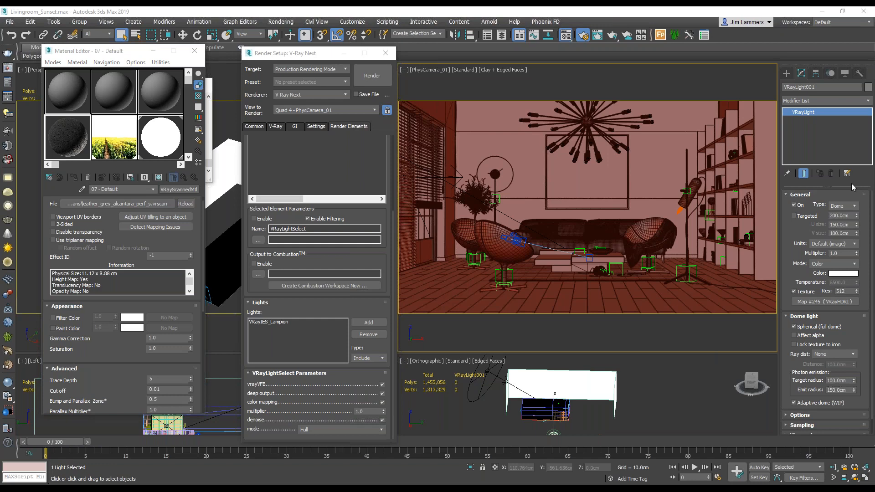
left_click(366, 217)
left_click_drag(366, 216, 370, 319)
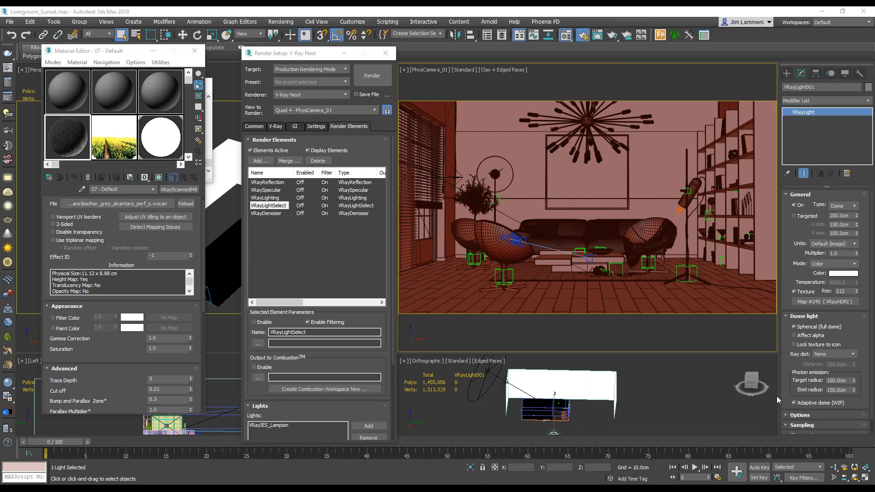
mouse_move(312, 489)
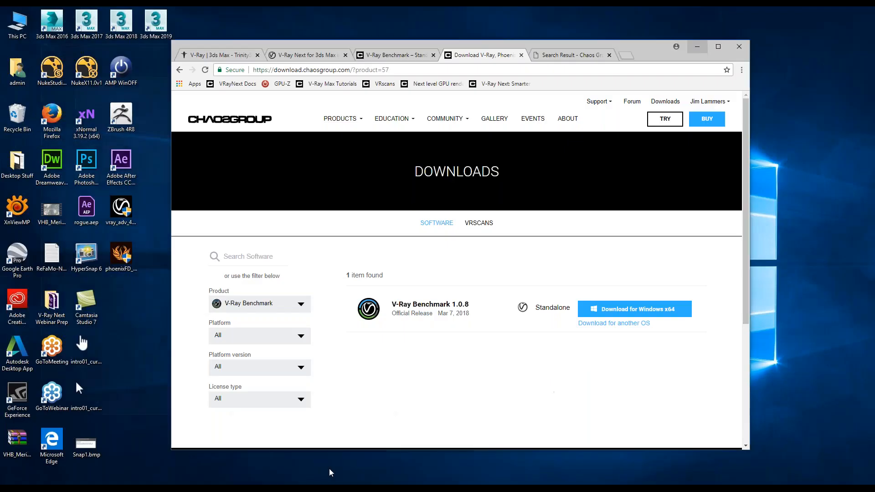
left_click(329, 468)
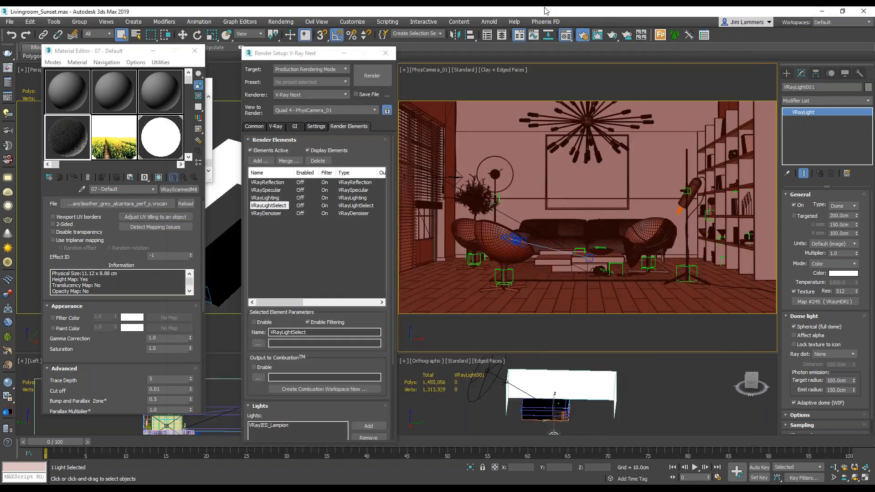
left_click(546, 12)
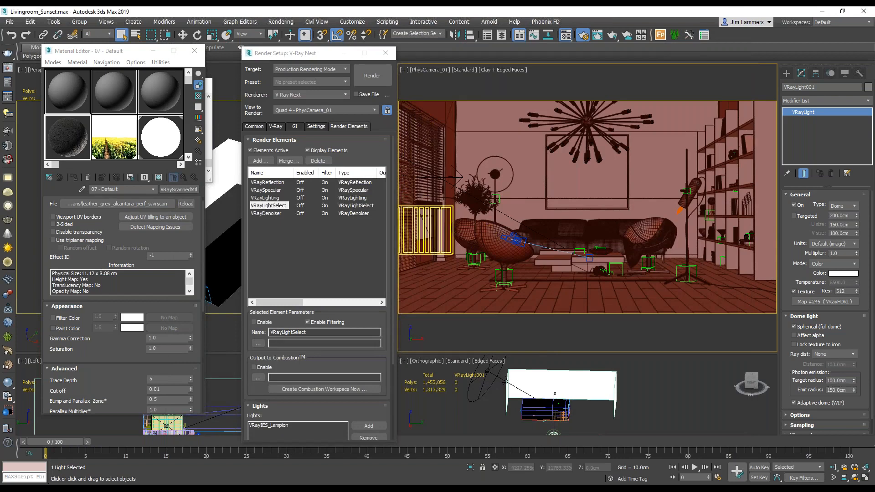
Step: Review the VRayDenoiser element's engine, preset and advanced parameters, and check the VRaySpecular element's denoise option
left_click(268, 212)
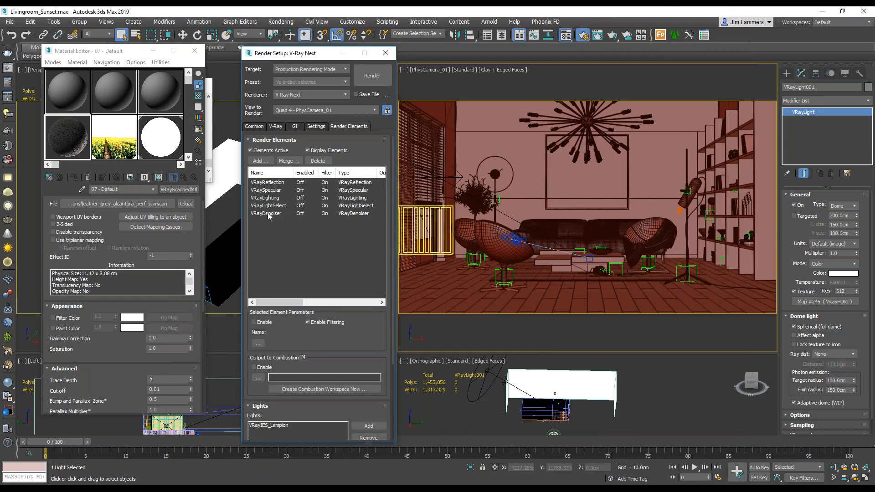
left_click_drag(365, 397, 371, 238)
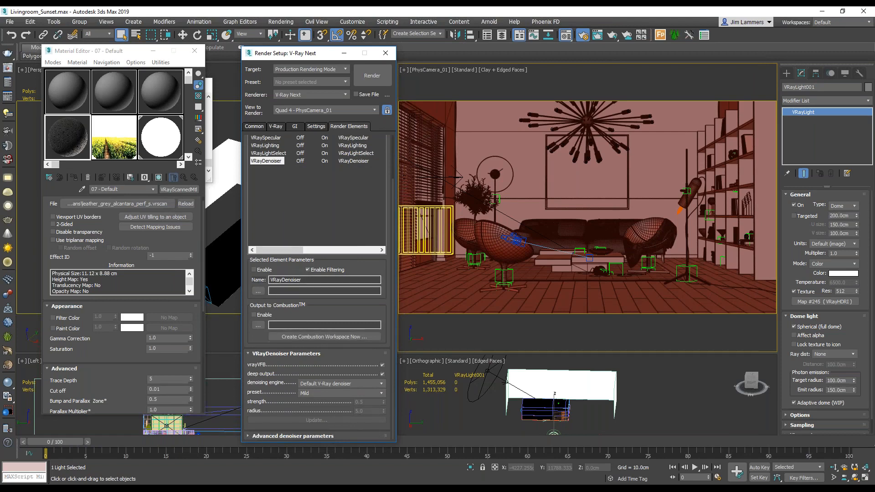
scroll(327, 436, "down", 2)
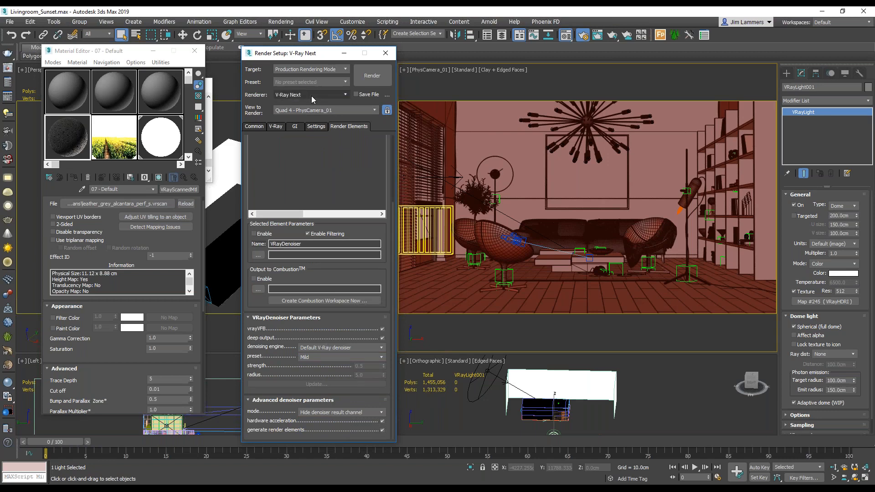
scroll(274, 228, "up", 3)
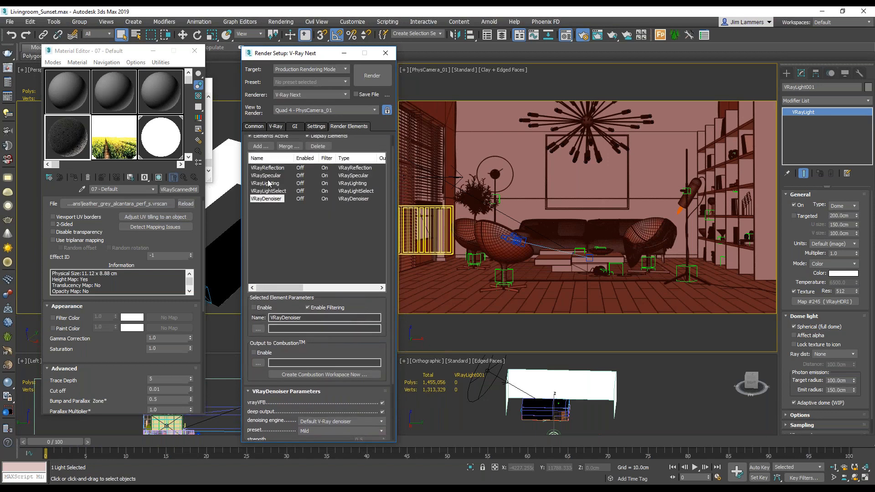
left_click(272, 177)
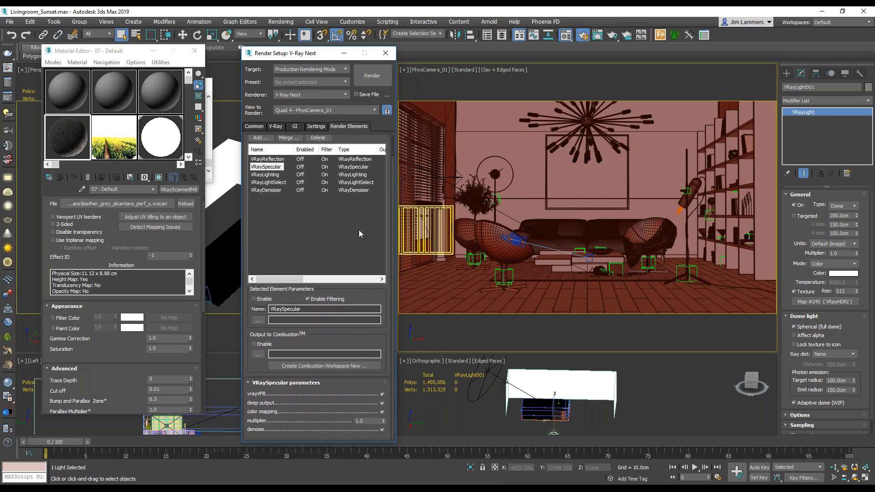
Step: Set the VRayDenoiser render element's denoising engine to NVIDIA AI denoiser
left_click(266, 190)
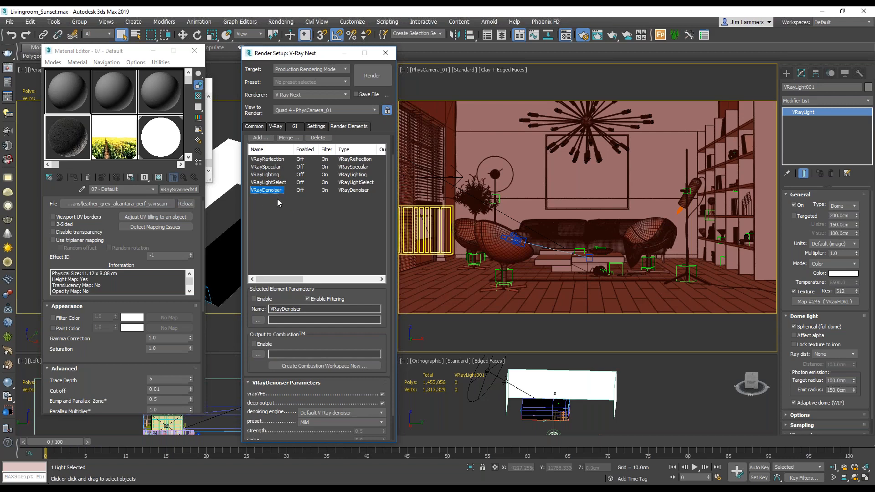
left_click(348, 412)
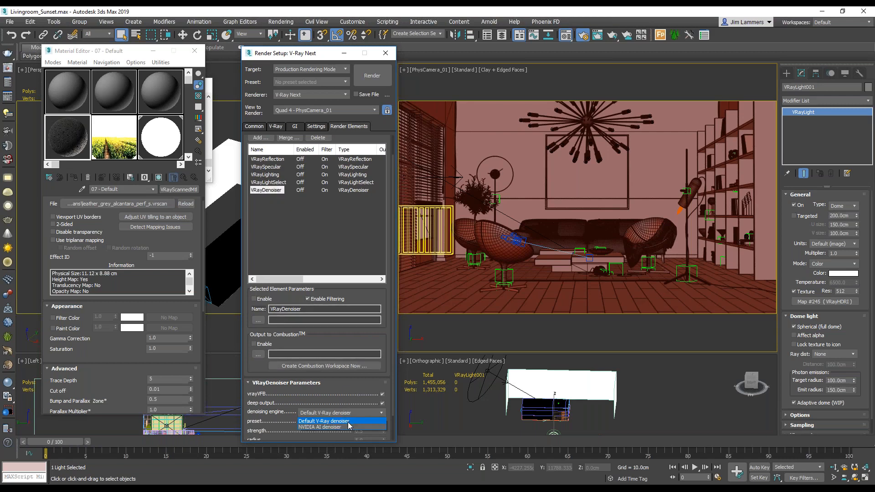
left_click(350, 427)
Step: Review the parameters of the VRaySpecular render element, including its denoise option
left_click(264, 168)
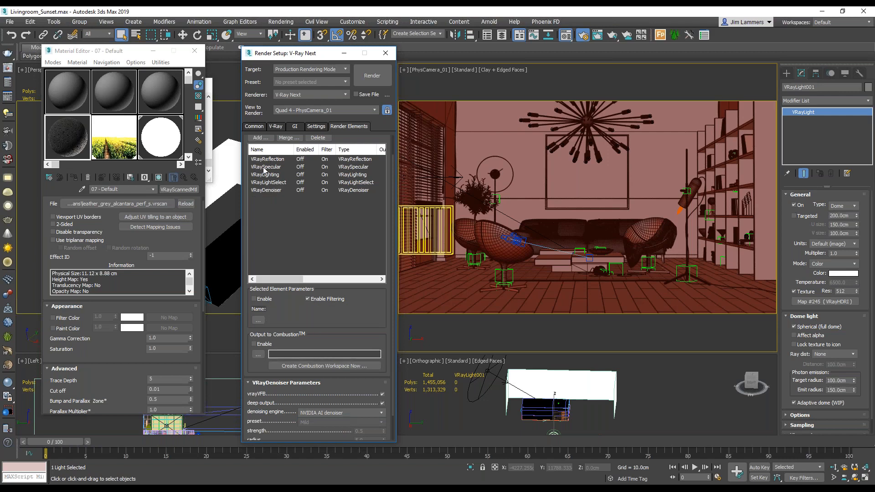
left_click(358, 383)
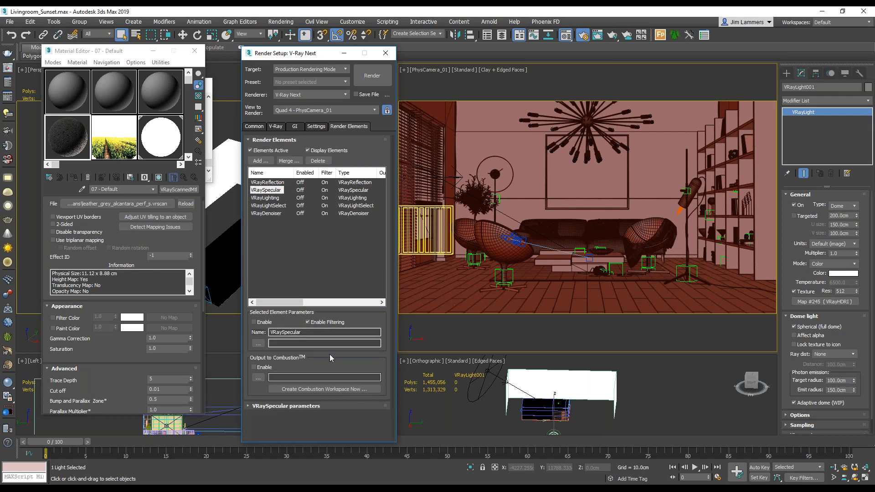
left_click(312, 406)
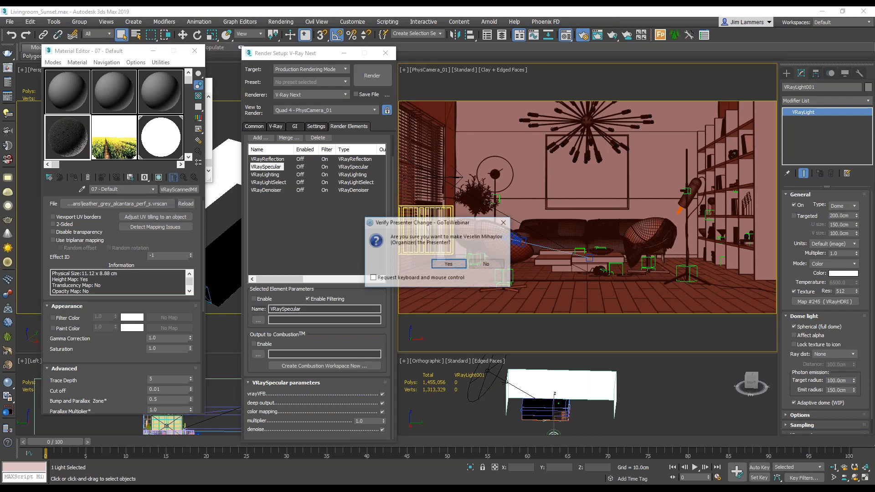
Step: Confirm handing the presenter role over to the webinar organizer in GoToWebinar
key("Return")
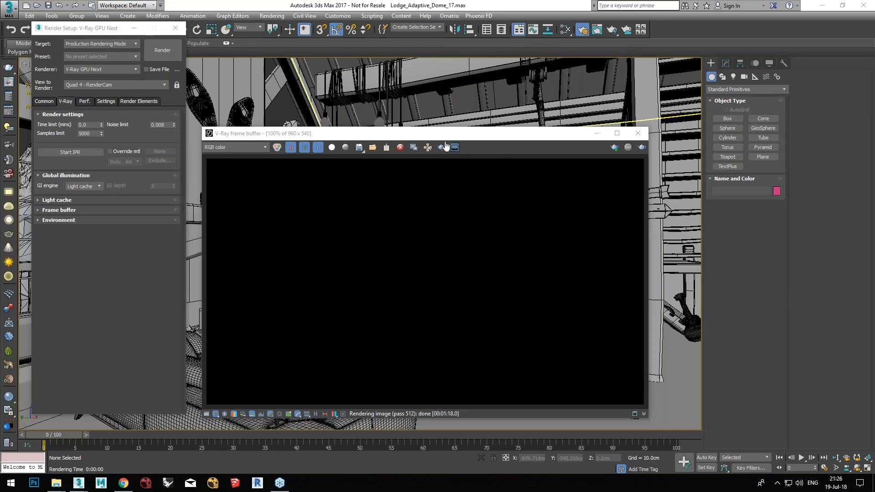
Step: Select the lodge scene's active viewport camera RenderCam and display its Physical Camera parameters, keeping Render Setup clear of the viewport label
left_click_drag(91, 32, 80, 88)
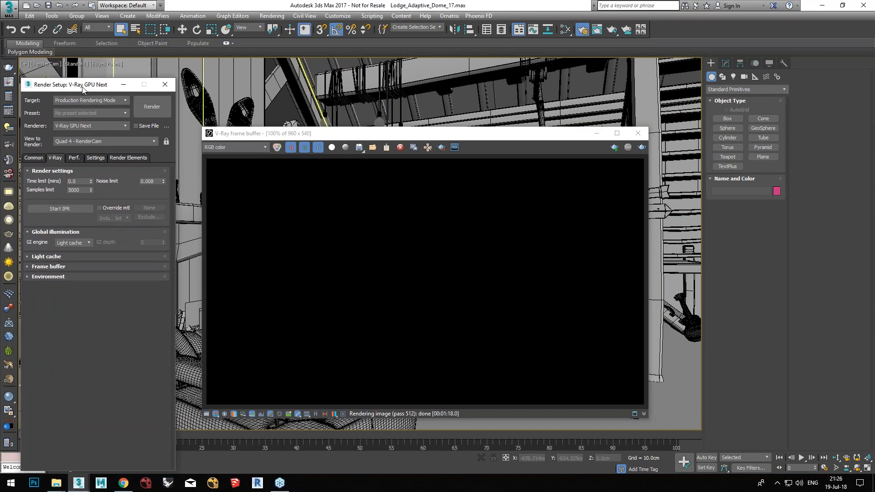
left_click_drag(73, 86, 78, 192)
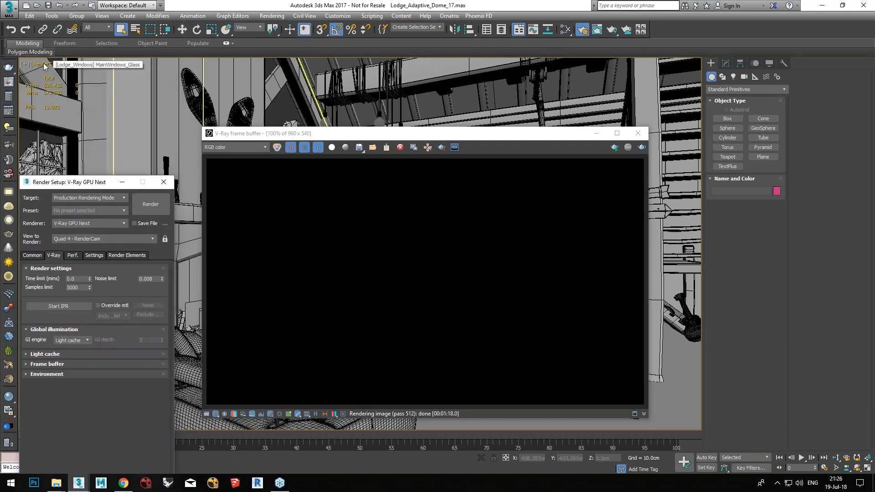
left_click(51, 65)
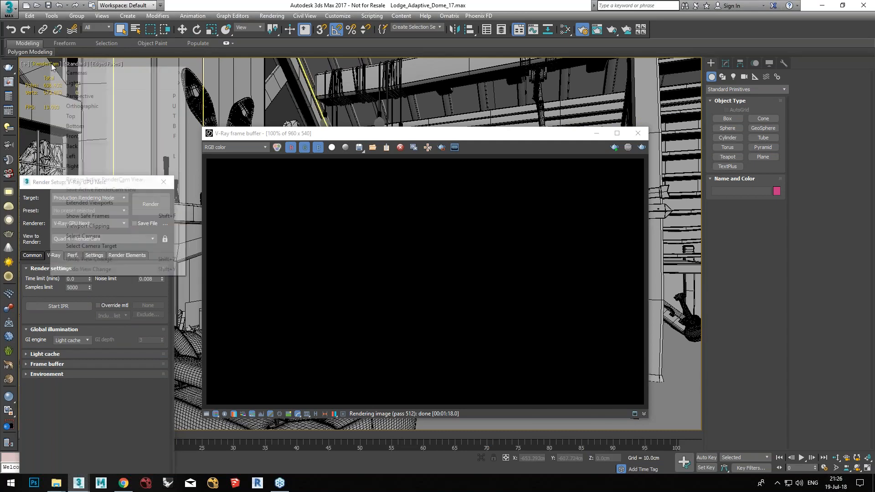
left_click(96, 237)
left_click(726, 64)
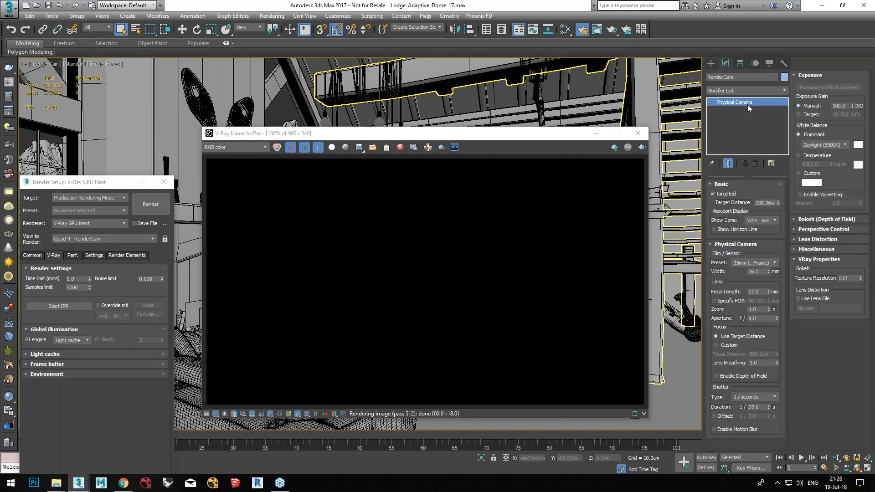
Step: Switch the RenderCam viewport to Perspective and frame a closer view of the sofa and coffee table
left_click(51, 64)
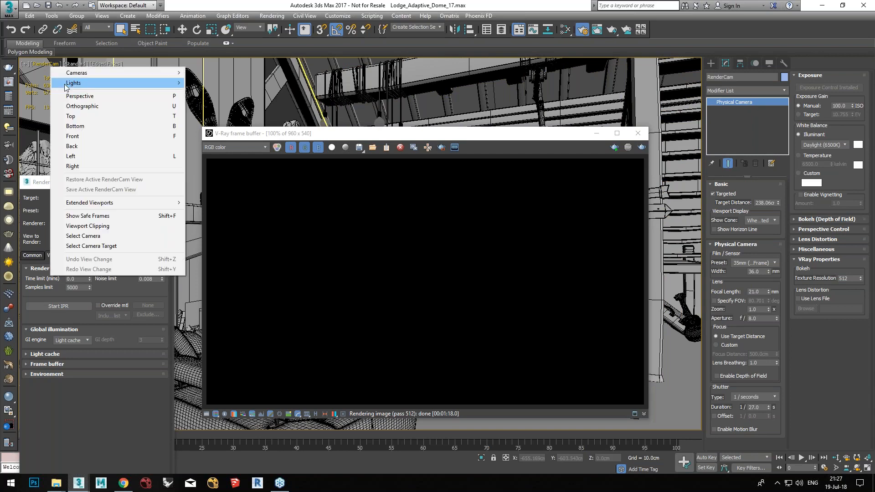
left_click(93, 97)
left_click_drag(88, 186, 90, 193)
left_click_drag(334, 136, 446, 315)
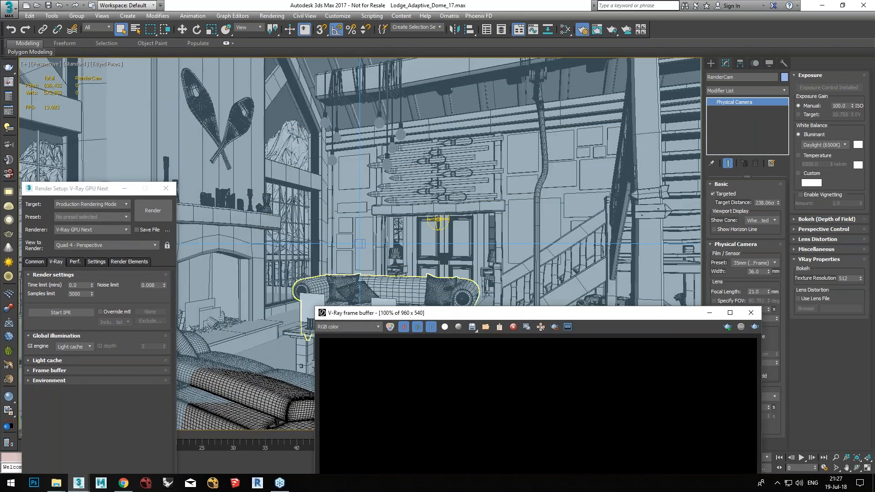
scroll(384, 287, "up", 3)
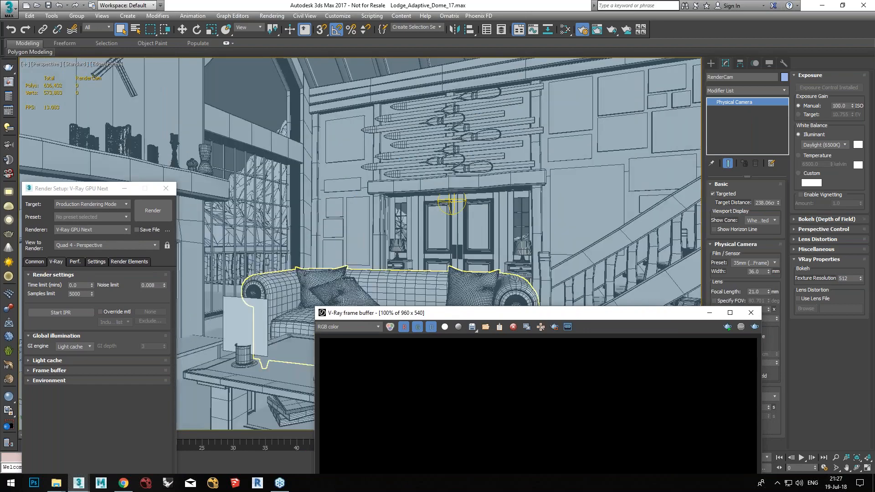
middle_click_drag(345, 277, 337, 230)
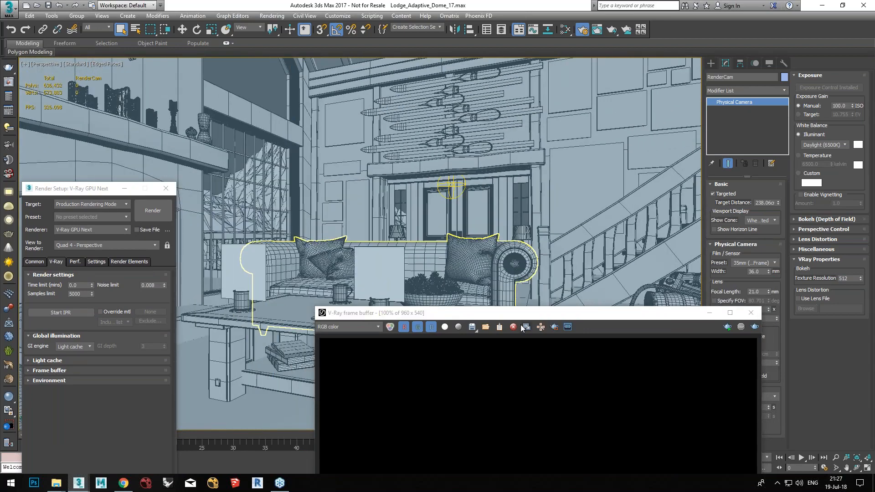
Step: Reposition the frame buffer and Render Setup windows and enable Auto exposure in the V-Ray camera settings
left_click_drag(510, 312, 450, 156)
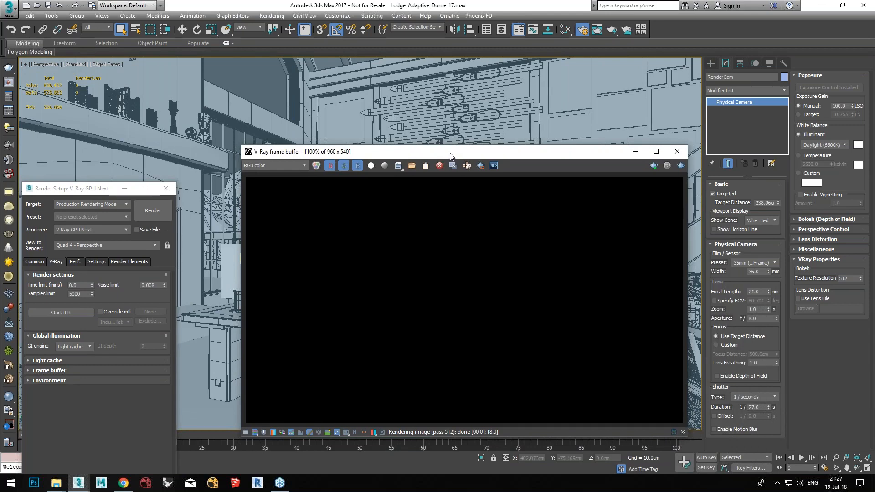
left_click_drag(85, 188, 84, 59)
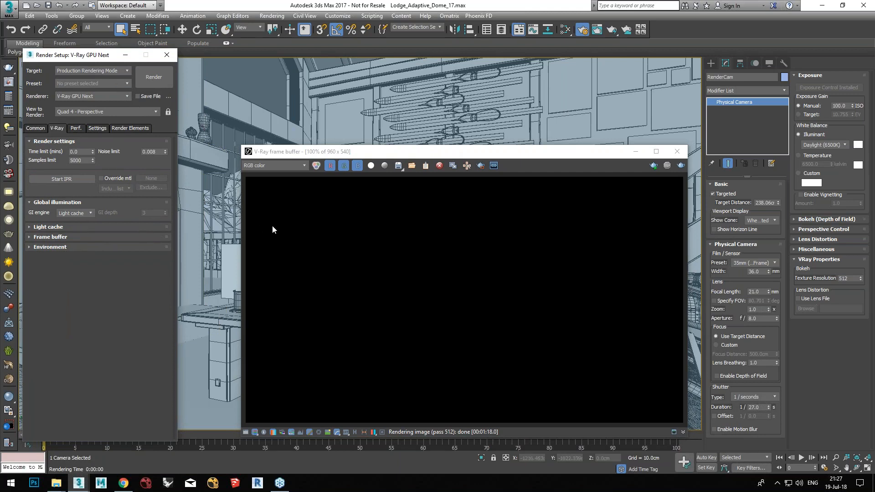
left_click(97, 129)
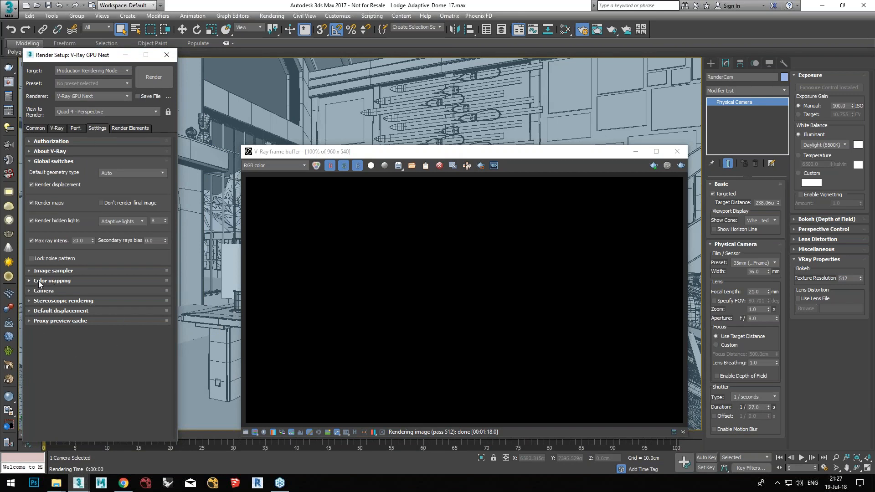
left_click(45, 293)
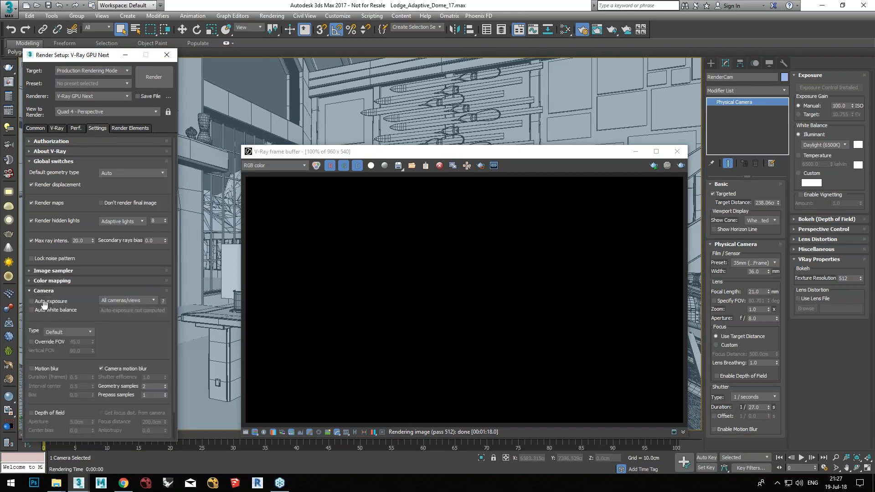
left_click(48, 301)
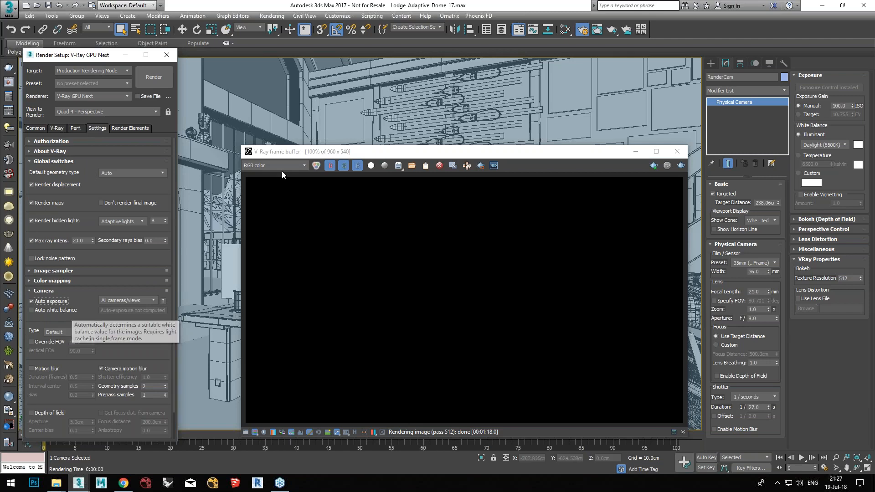
Step: Render the perspective view with V-Ray GPU Next and place the frame buffer clear of Render Setup
left_click_drag(493, 155, 488, 156)
left_click(675, 166)
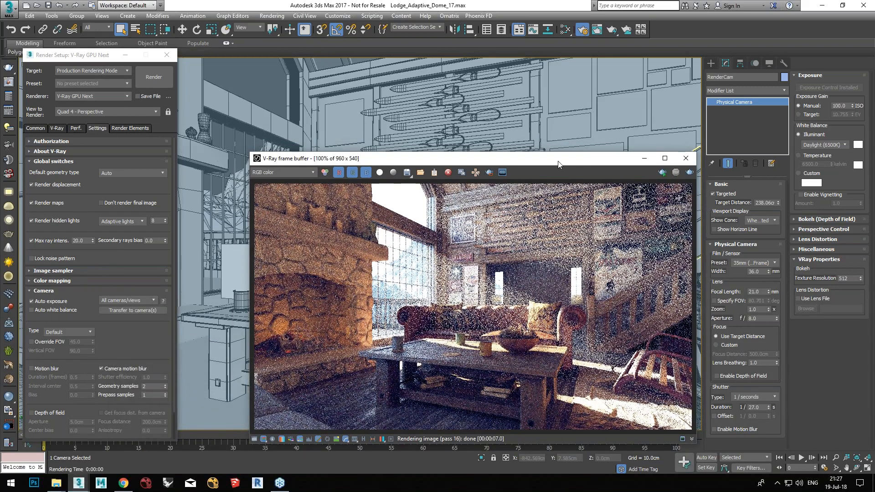
left_click_drag(578, 162, 608, 160)
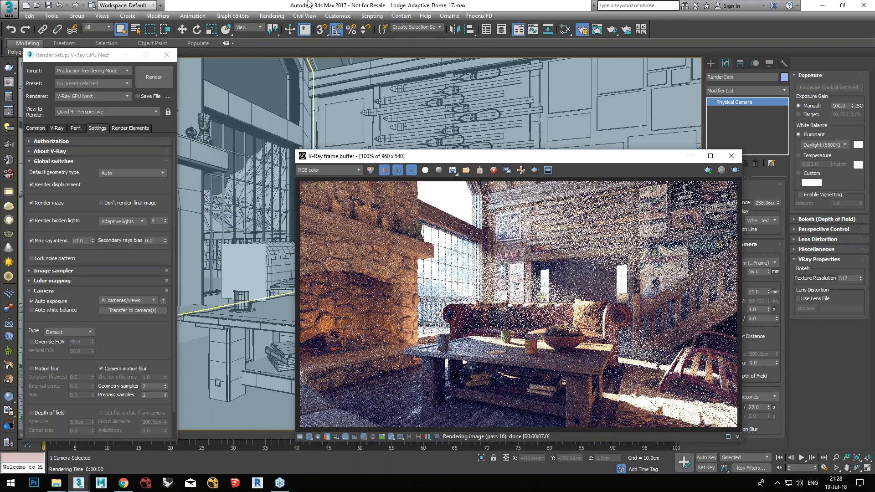
Step: Change the scene's exposure control to VRay Exposure Control in the Environment and Effects settings
left_click(272, 16)
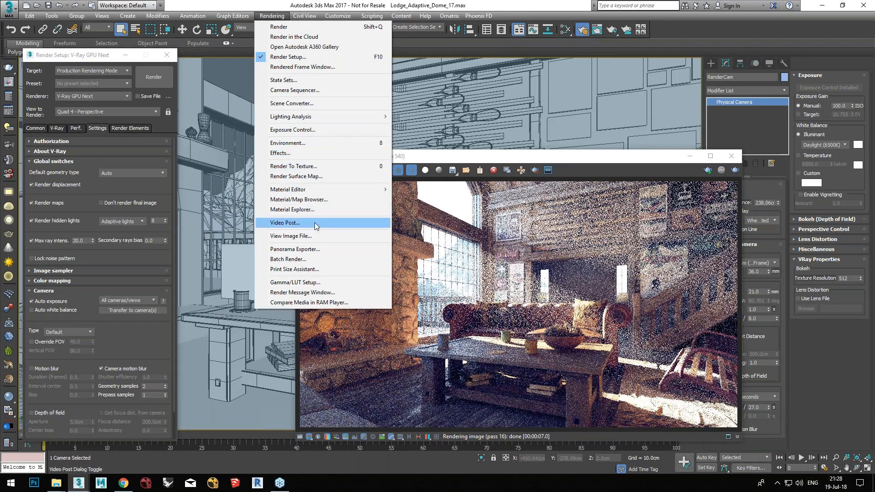
left_click(310, 130)
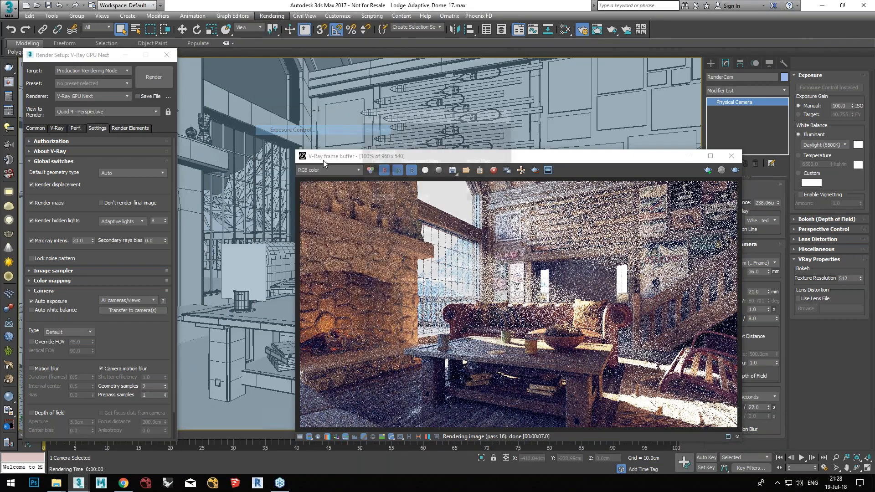
left_click_drag(387, 101, 250, 61)
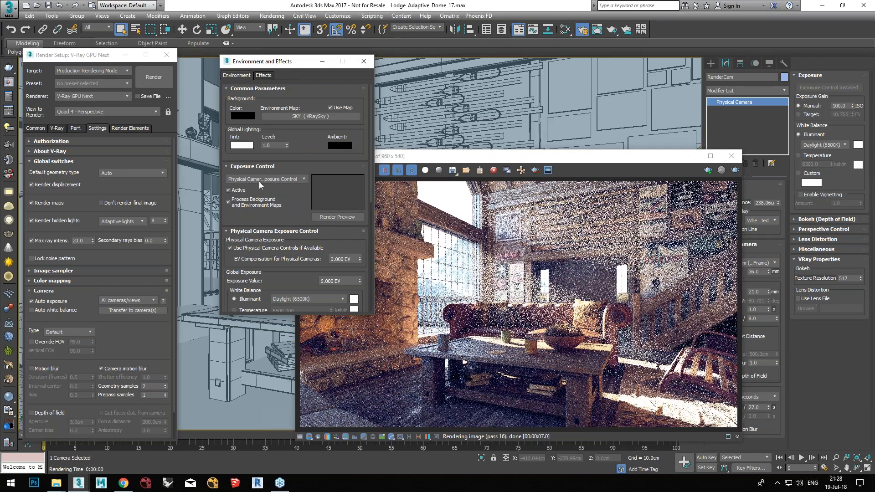
left_click(259, 180)
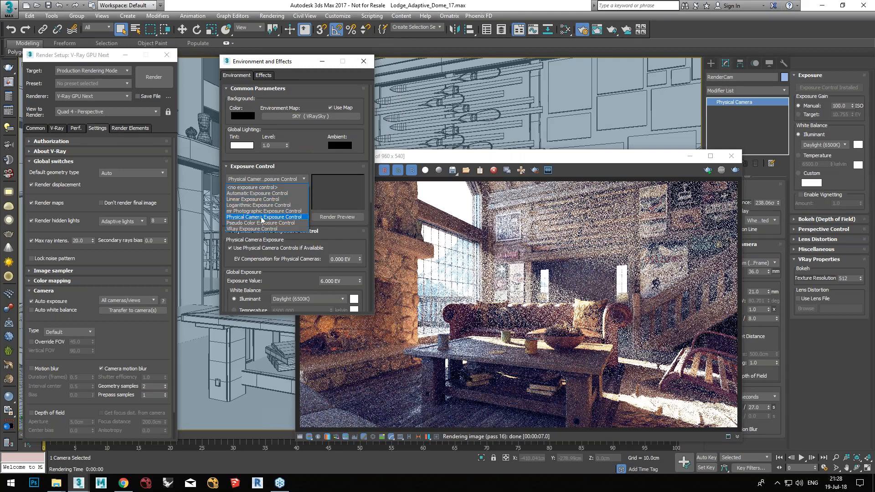
left_click(252, 229)
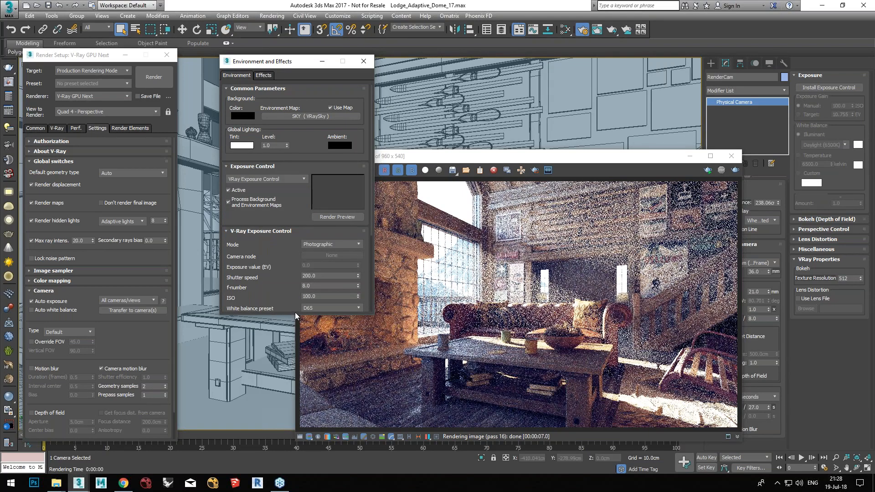
Step: Resize and reposition the Environment and Effects window, and set the scene to no exposure control
left_click_drag(295, 316, 294, 381)
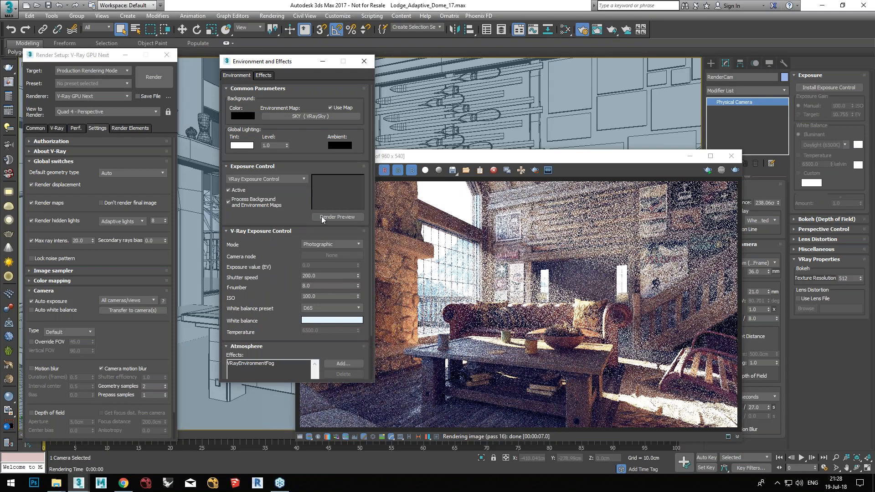
left_click_drag(287, 63, 271, 59)
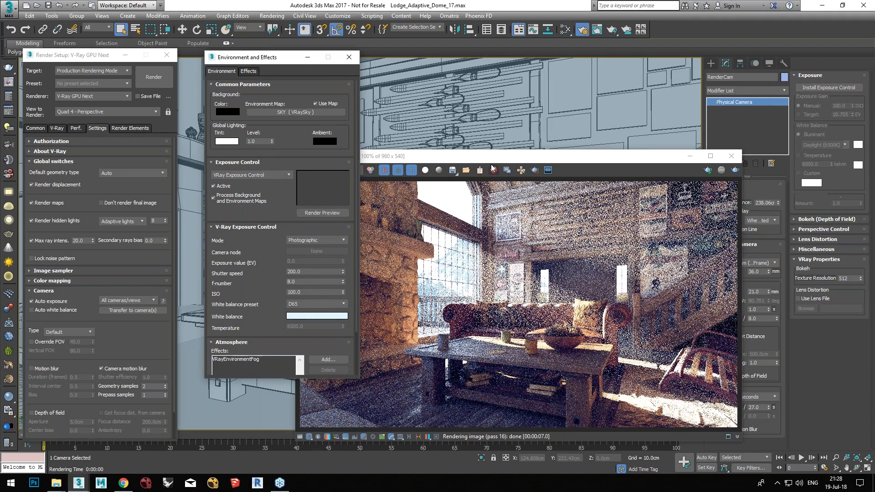
left_click(516, 159)
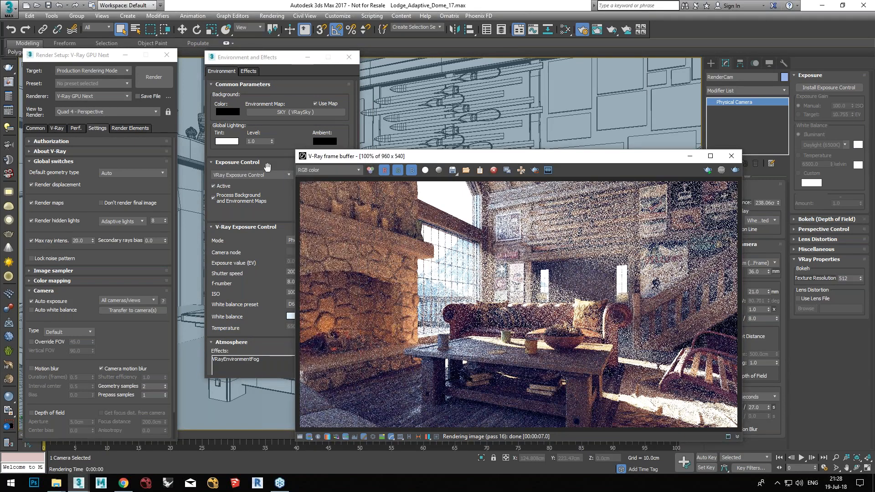
left_click(266, 174)
left_click(242, 184)
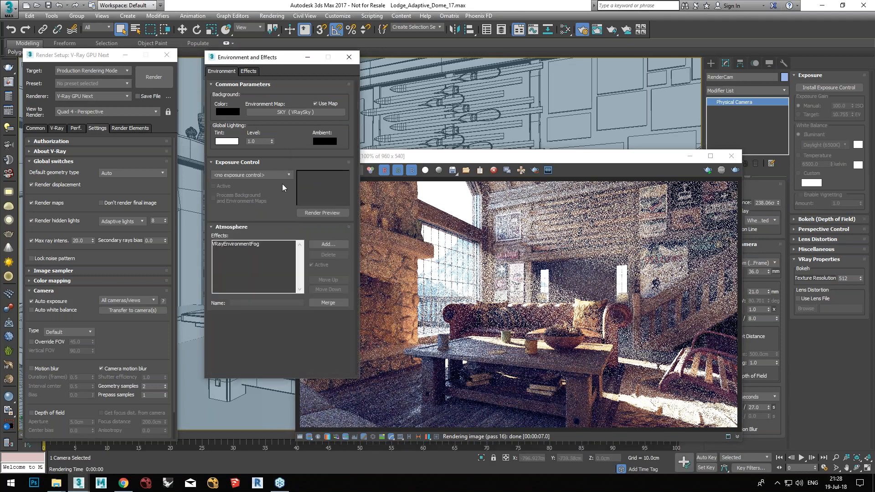
Step: Render the perspective view again without exposure control, move the frame buffer clear of the other windows, and stop the render
left_click(707, 170)
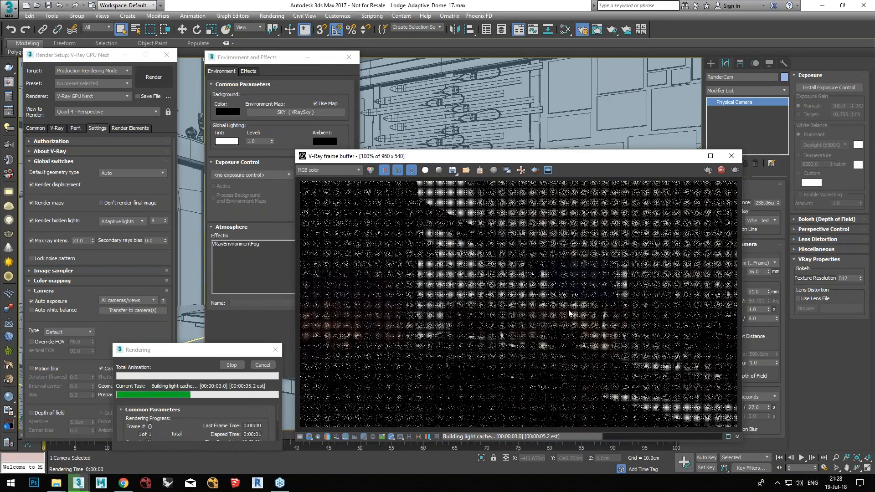
left_click_drag(557, 159, 613, 159)
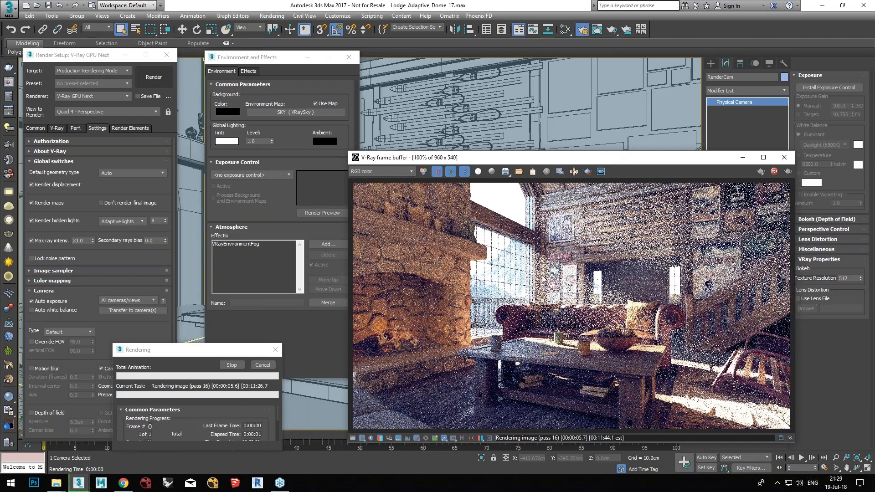
left_click_drag(465, 158, 530, 168)
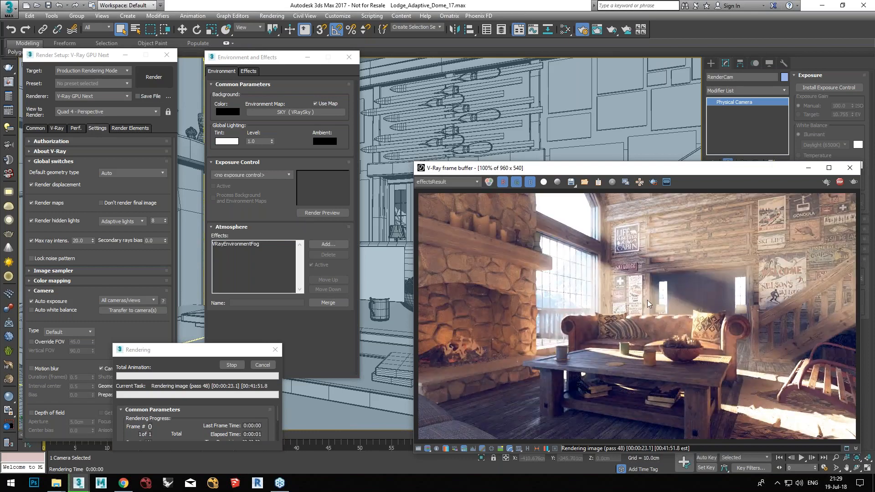
left_click_drag(630, 169, 609, 164)
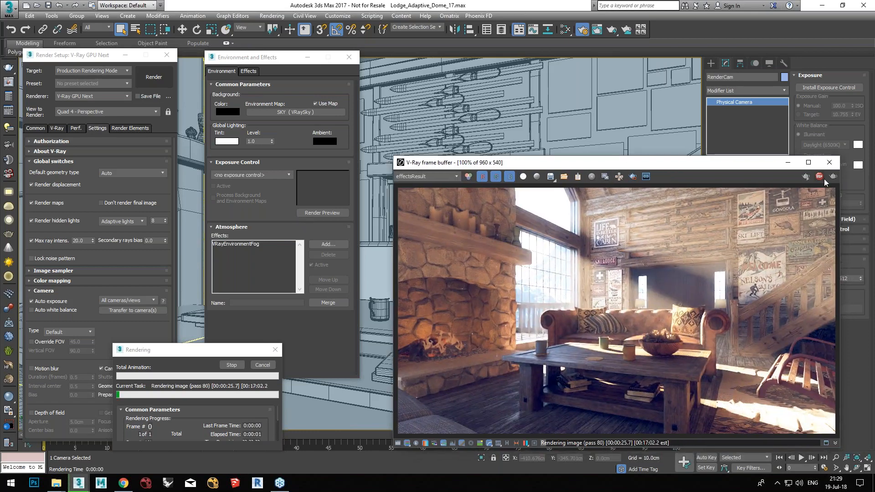
left_click(819, 177)
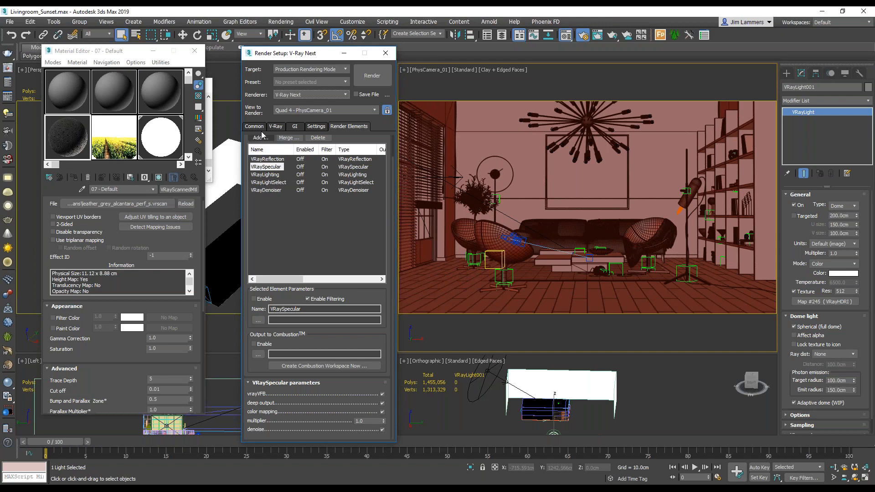
Step: Switch the living room scene's production renderer to V-Ray GPU Next
left_click(276, 126)
left_click(321, 95)
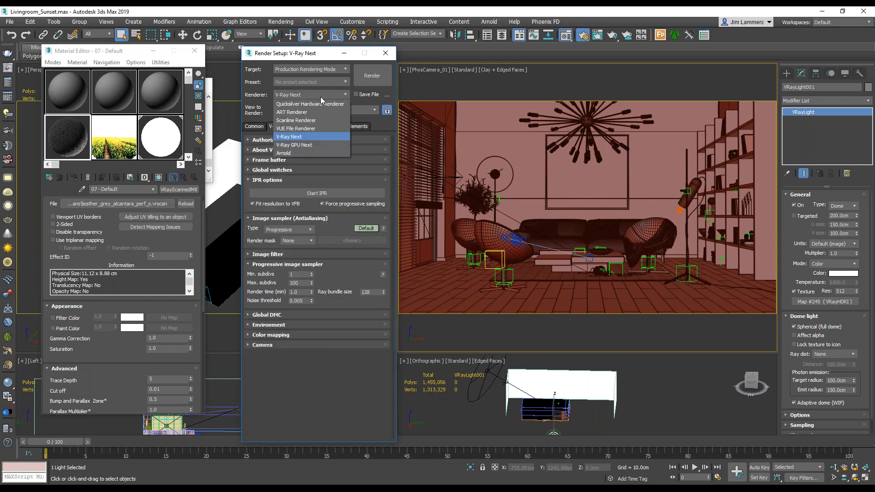
left_click(313, 144)
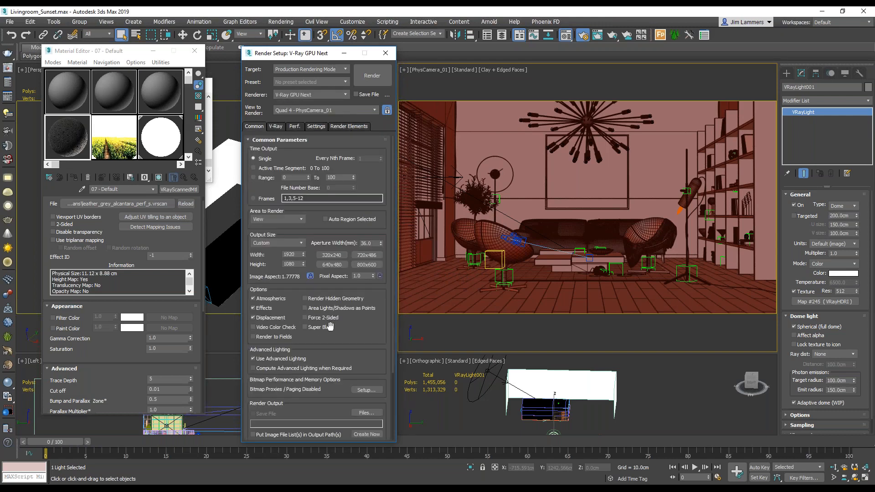
Step: Enable Auto exposure and Auto white balance in the V-Ray camera settings
scroll(353, 345, "down", 5)
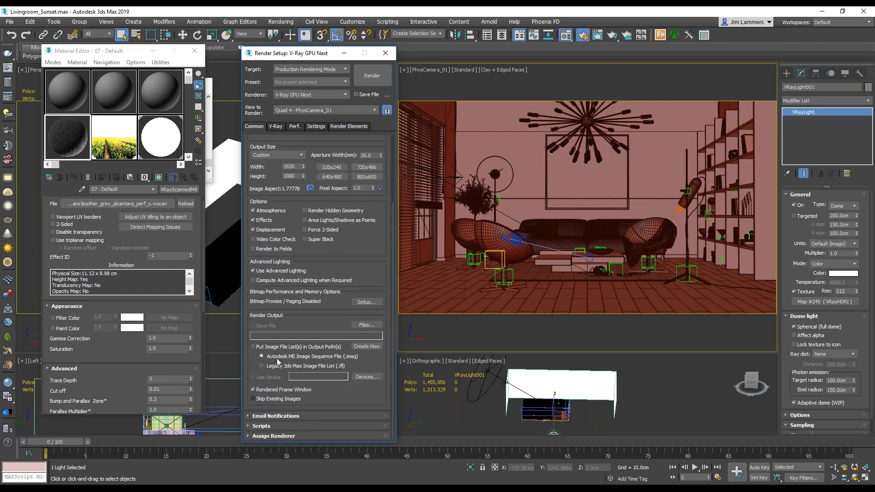
left_click(276, 126)
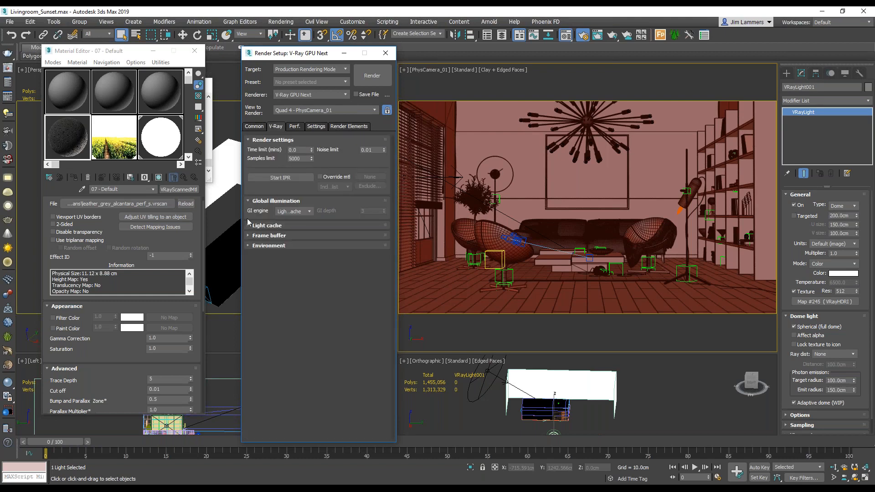
left_click(319, 126)
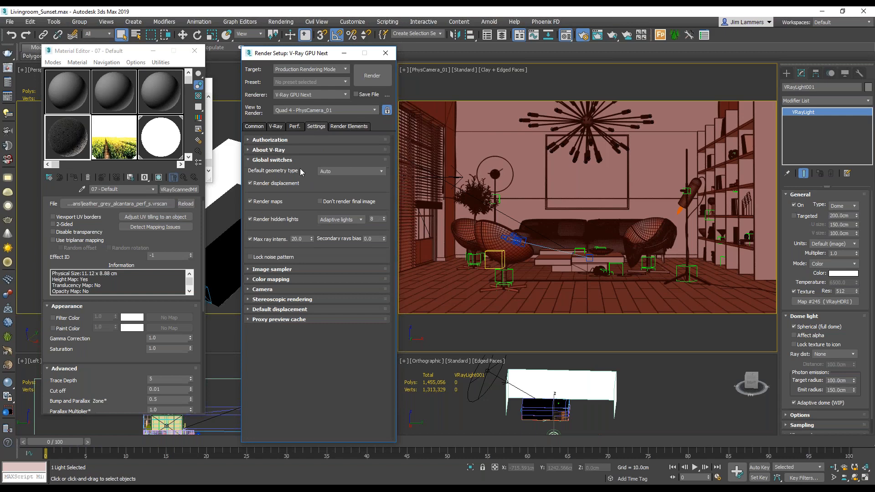
left_click(257, 290)
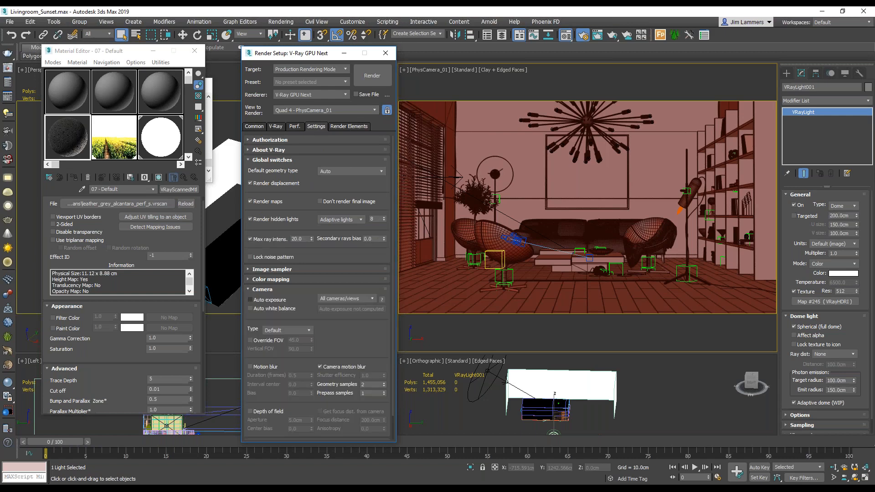
left_click(270, 300)
left_click(271, 308)
Step: Set the light cache mode to Fly-through and reveal its Expert-level settings
left_click(280, 128)
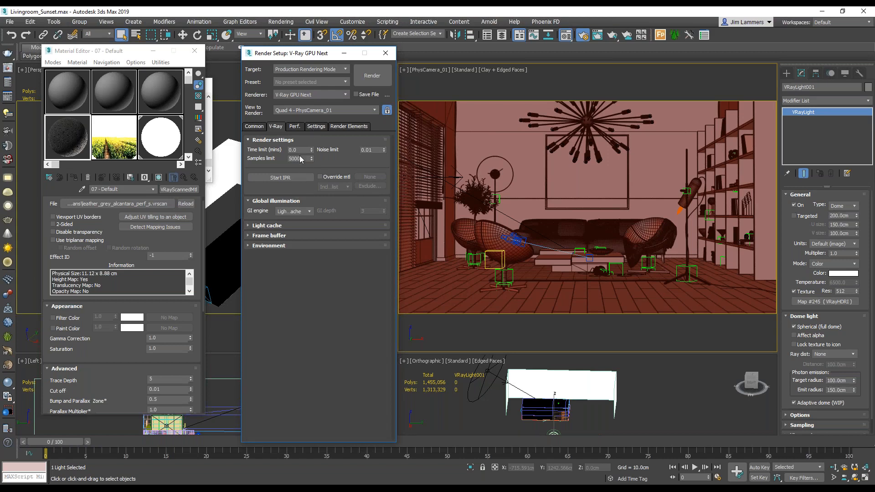
left_click(262, 226)
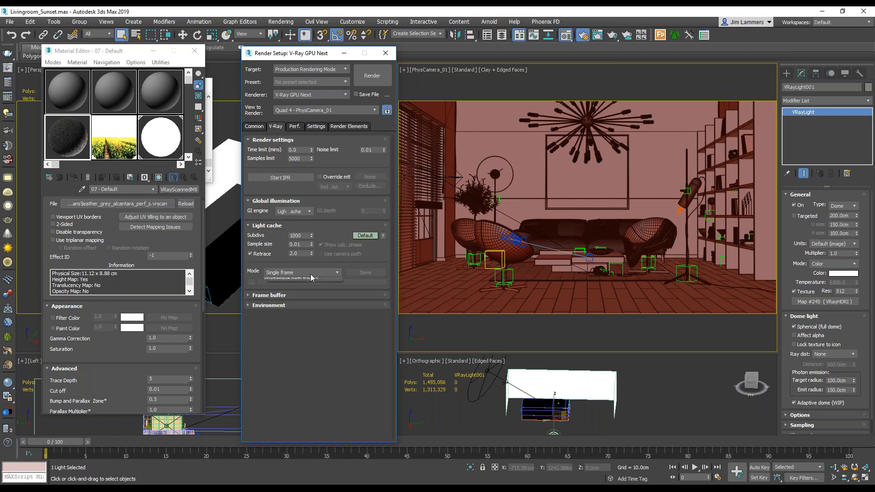
left_click(310, 273)
left_click(311, 287)
left_click(359, 237)
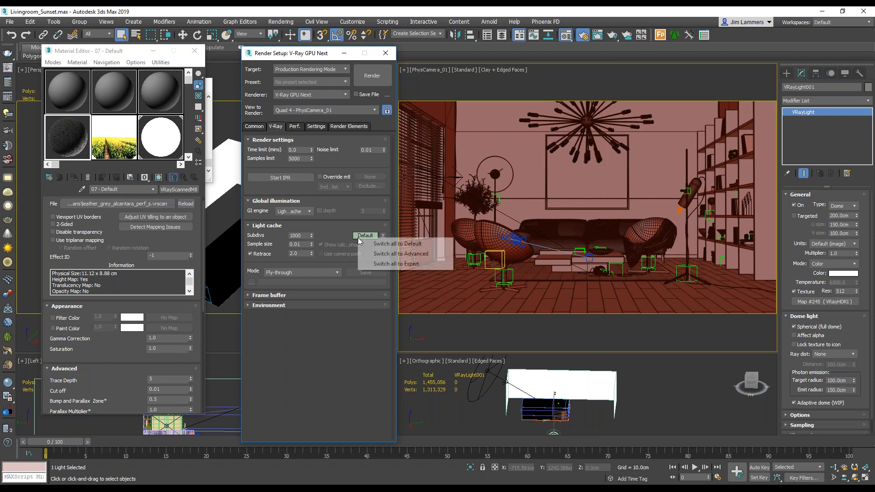
left_click(374, 264)
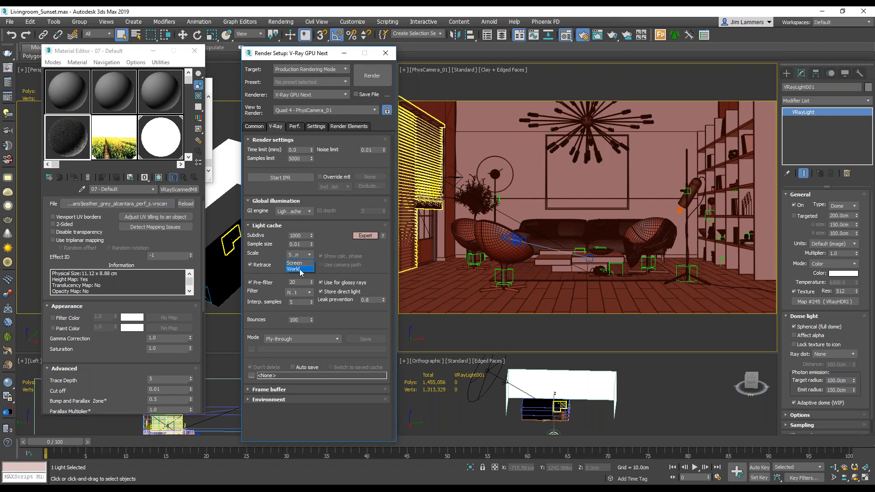
left_click(273, 247)
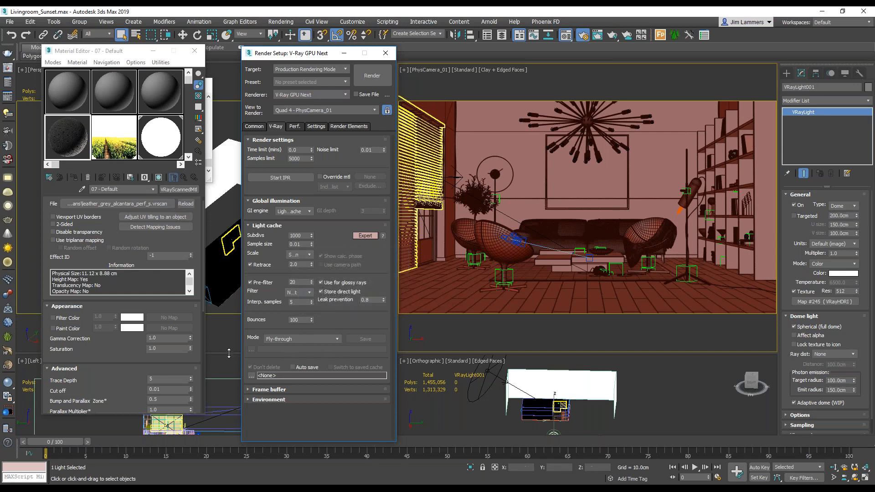
left_click(293, 367)
Step: Change the GI engine to Brute force, return to the camera settings, and collapse the Global switches
left_click(280, 213)
left_click(297, 226)
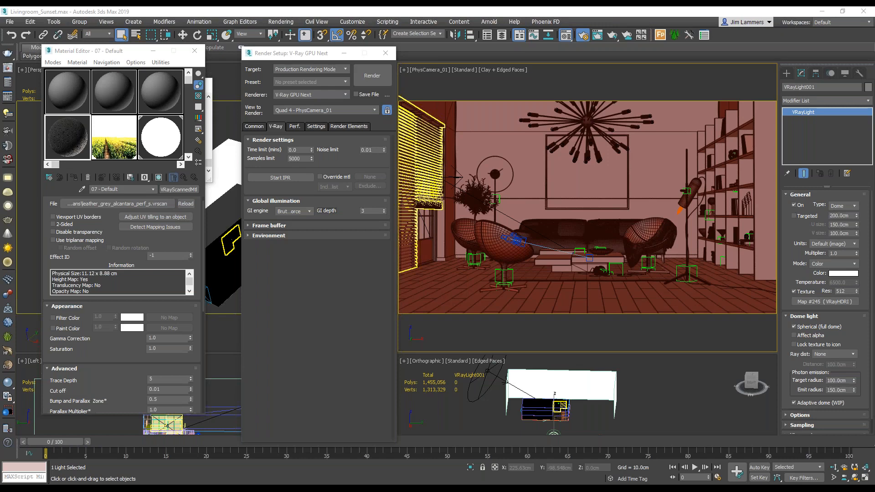
left_click(315, 127)
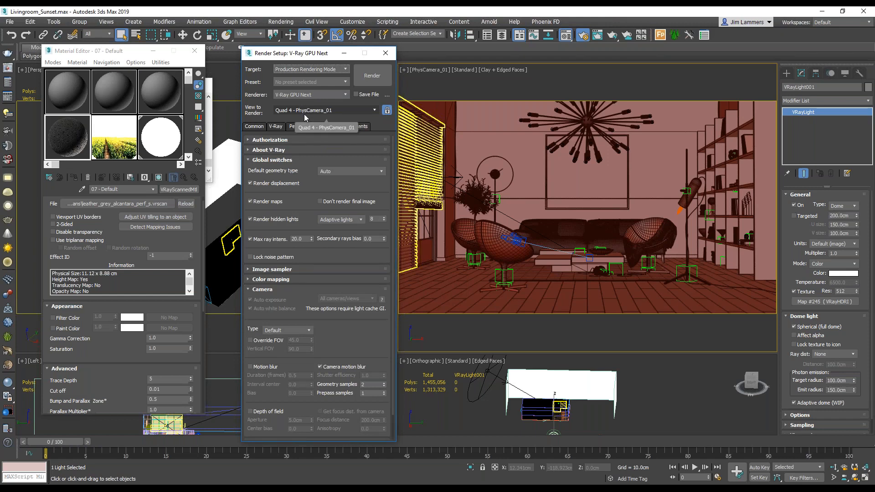
left_click(254, 161)
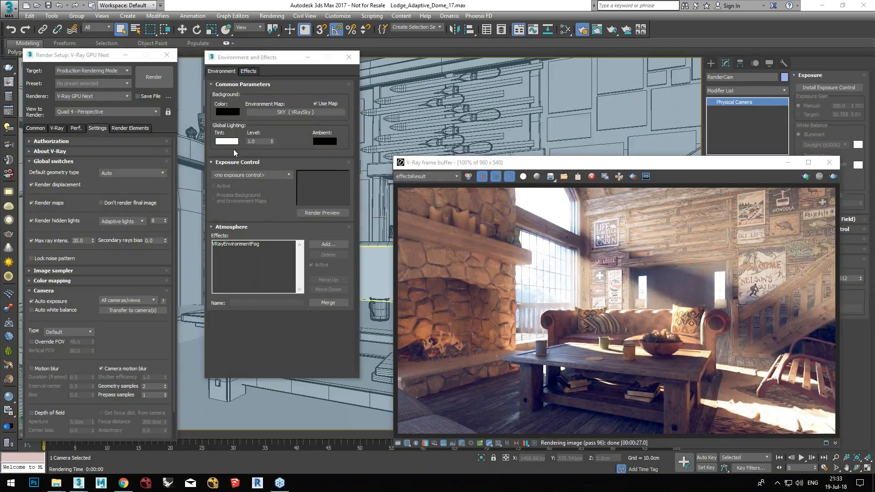
Step: Reposition Render Setup in the lodge scene and enable distributed rendering in the V-Ray GPU performance settings
left_click_drag(88, 55, 119, 43)
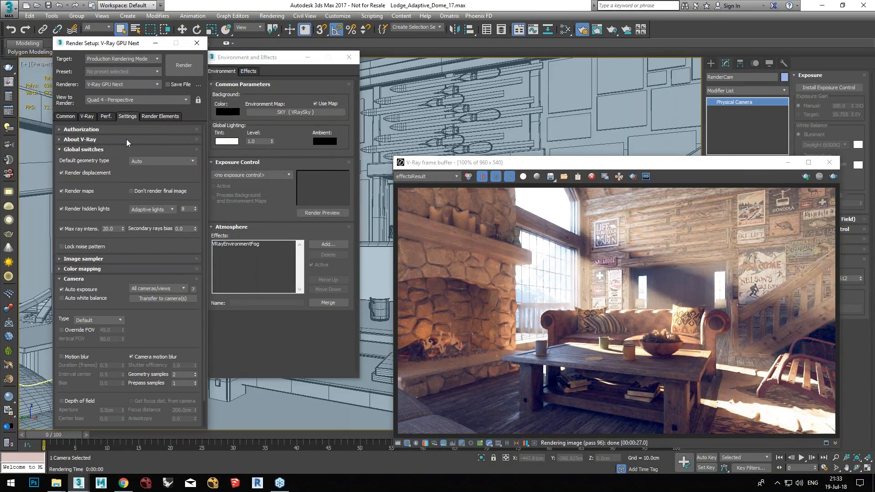
left_click(105, 116)
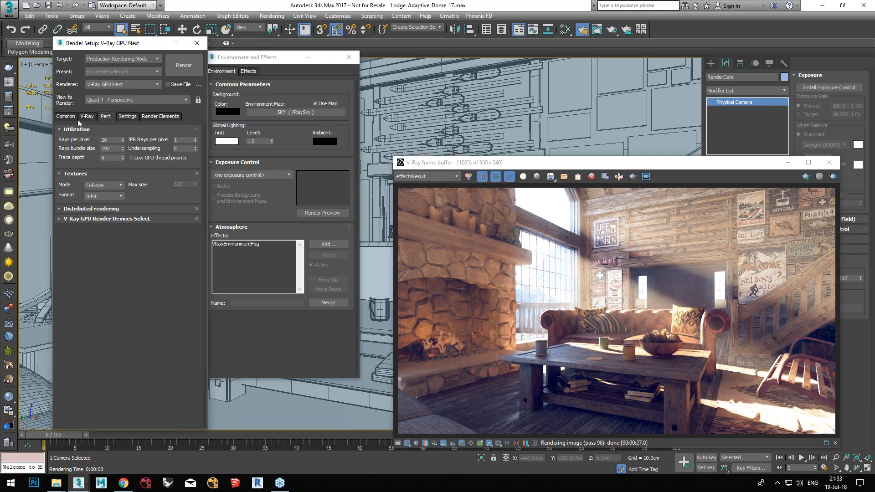
left_click(74, 209)
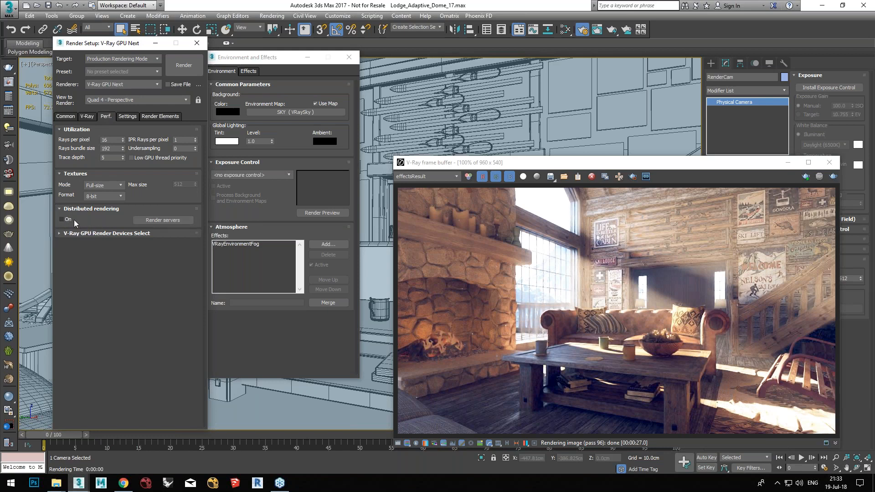
Step: Examine the distributed rendering server list and its options, and close the dialog without adding a server
left_click(161, 220)
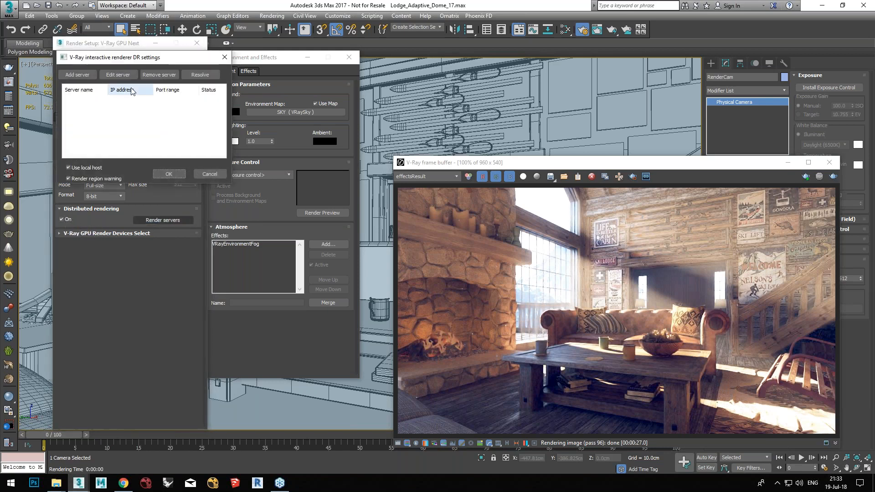
left_click_drag(147, 62, 185, 141)
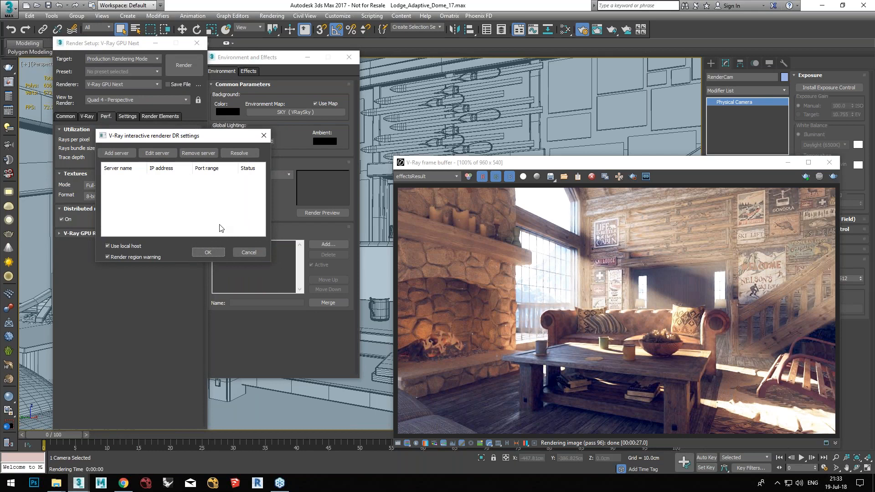
left_click(250, 253)
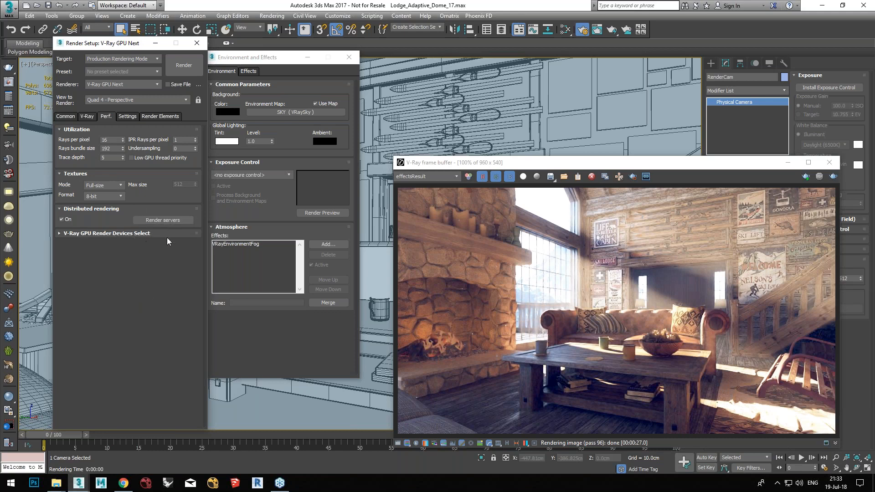
left_click(168, 221)
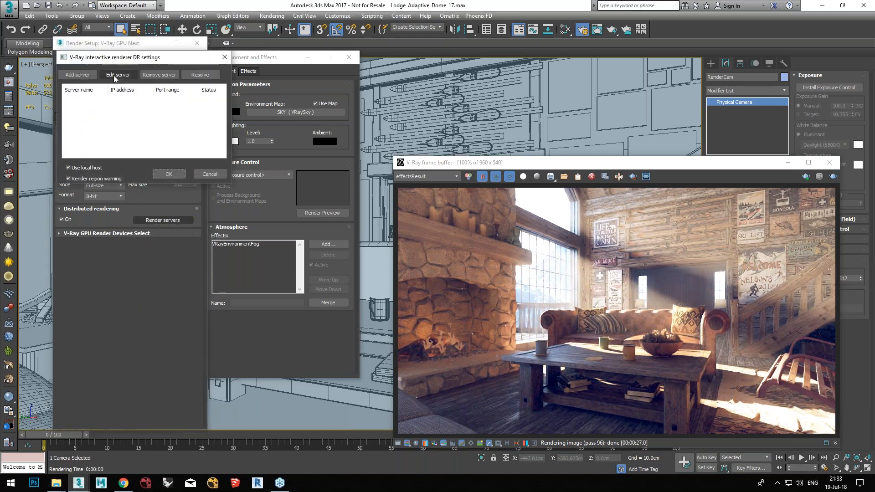
left_click_drag(137, 64, 166, 147)
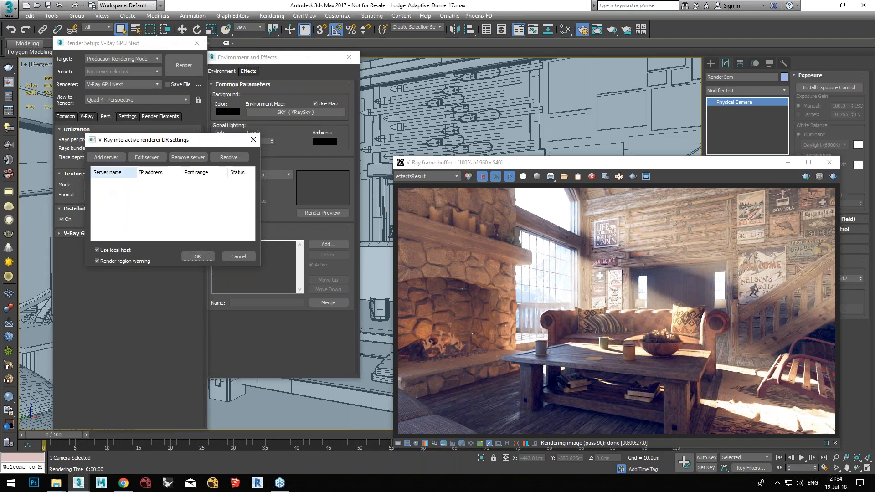
left_click(252, 140)
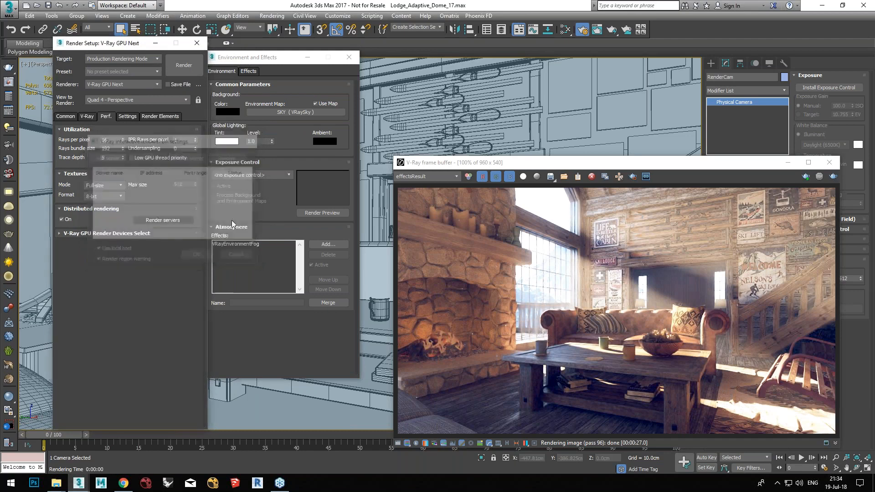
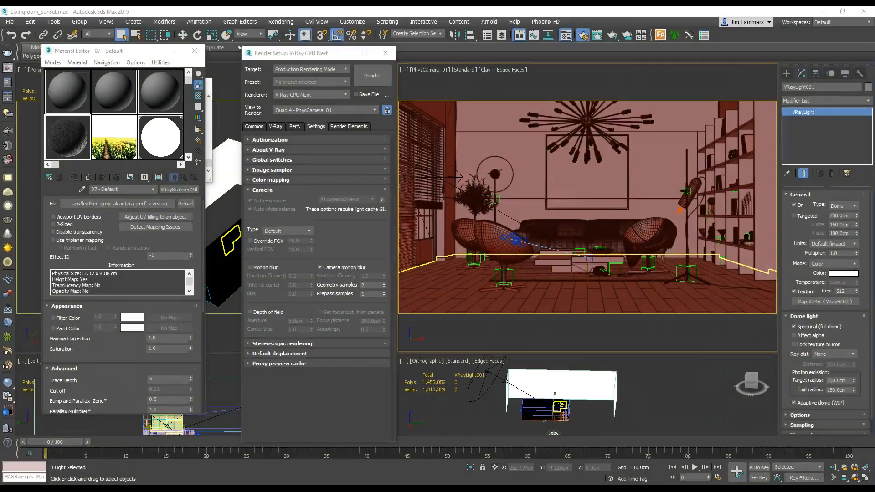
Step: Check the processor's core activity in Task Manager's performance view and look through the dome light's parameters
key("ctrl+shift+Escape")
left_click_drag(774, 178, 490, 139)
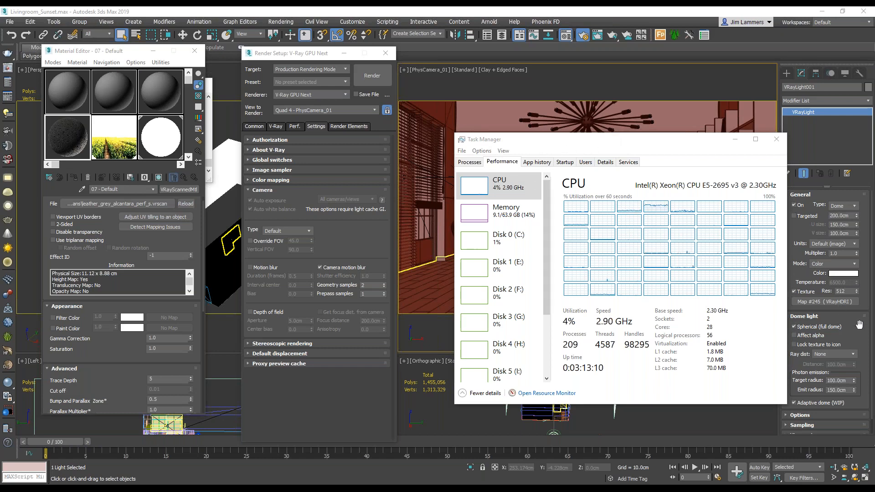
left_click_drag(859, 324, 855, 193)
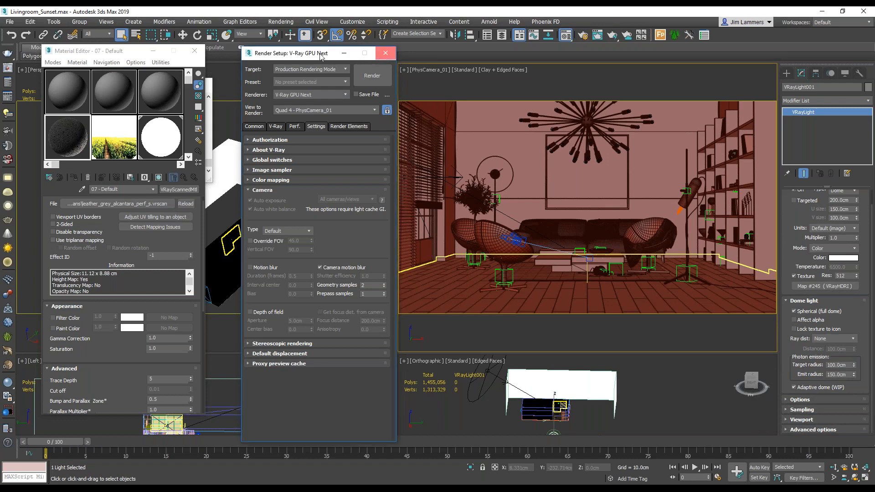
Step: Close the Render Setup and Material Editor windows and adjust the perspective view of the scene
left_click(385, 53)
left_click(195, 51)
middle_click_drag(241, 160, 249, 164, "alt")
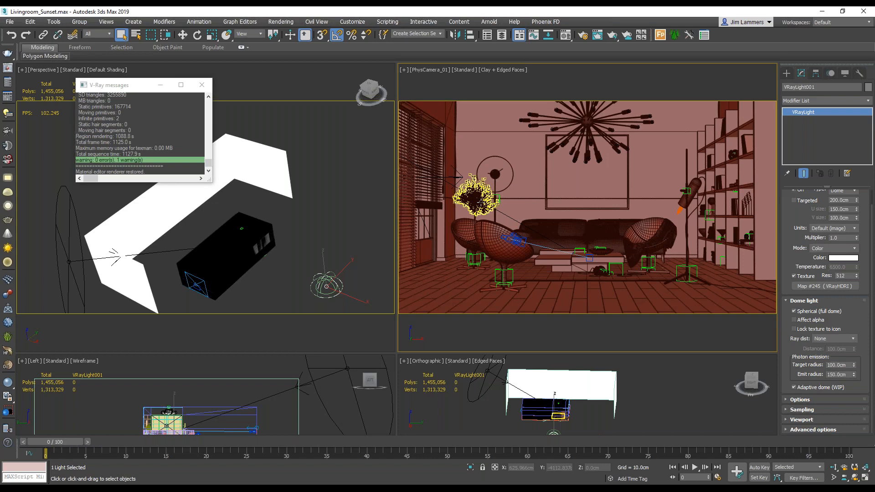
Step: Set the renderer to V-Ray Next in Render Setup and start rendering the PhysCamera_01 view
left_click(583, 36)
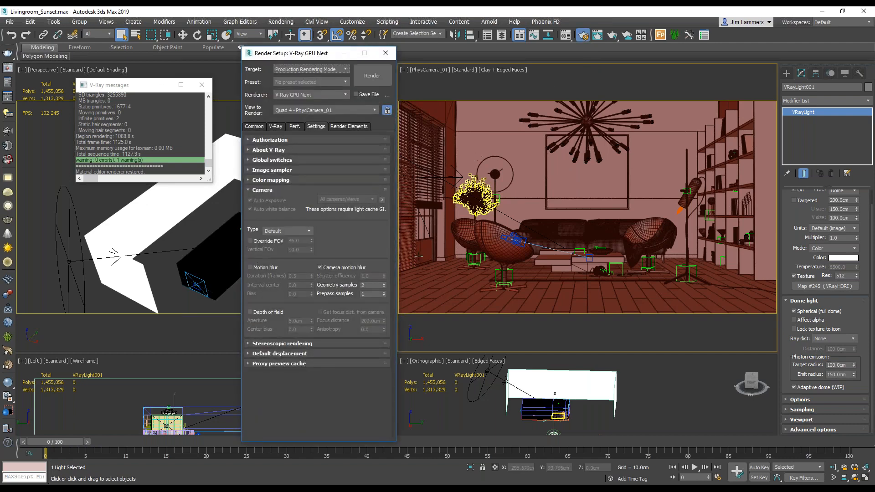
left_click(301, 95)
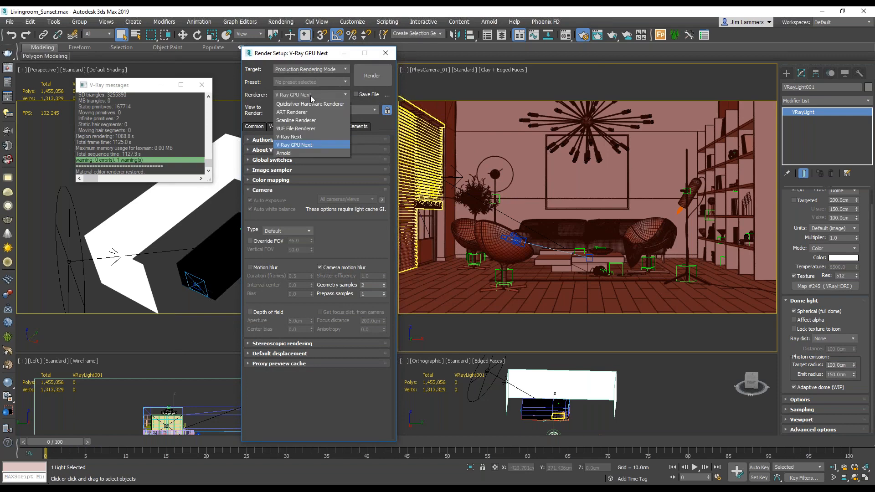
left_click(304, 137)
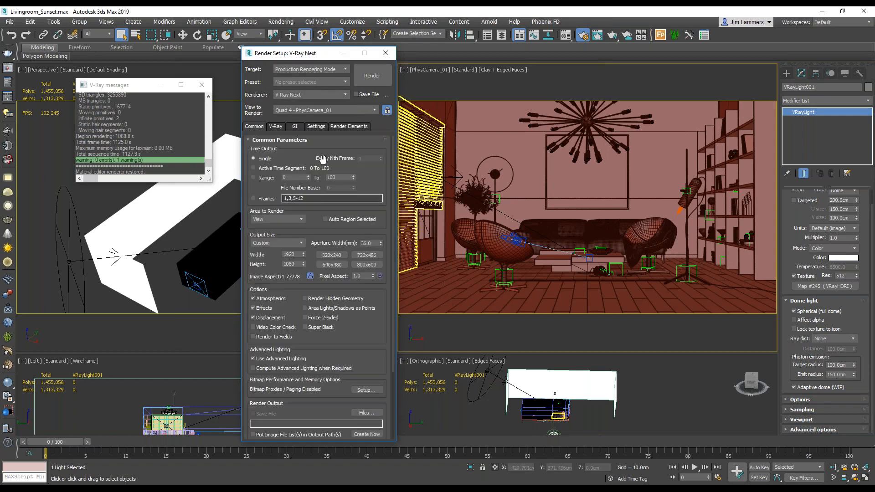
left_click(375, 75)
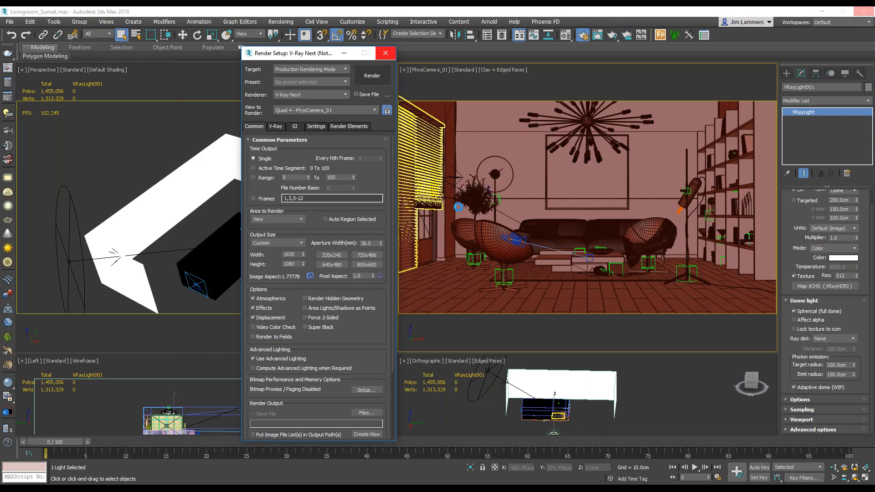
Step: Switch to Task Manager and end the 3dsmax.exe task from the running processes
mouse_move(346, 489)
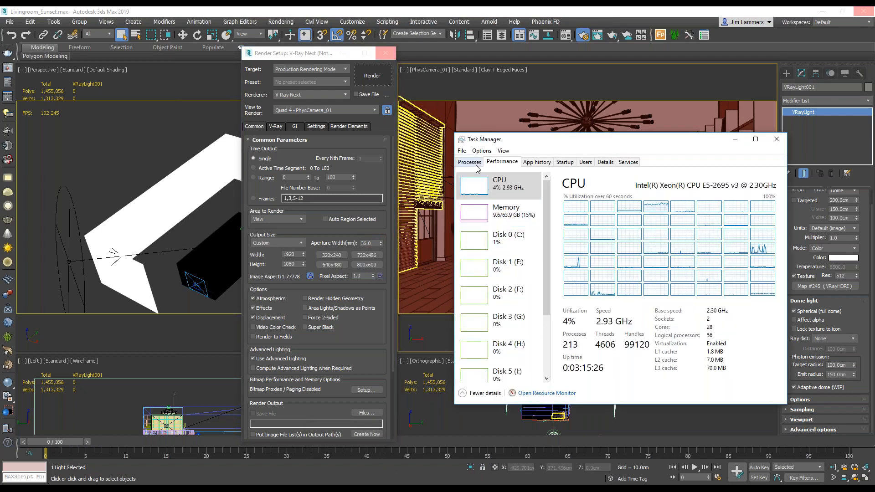
left_click(474, 163)
right_click(497, 216)
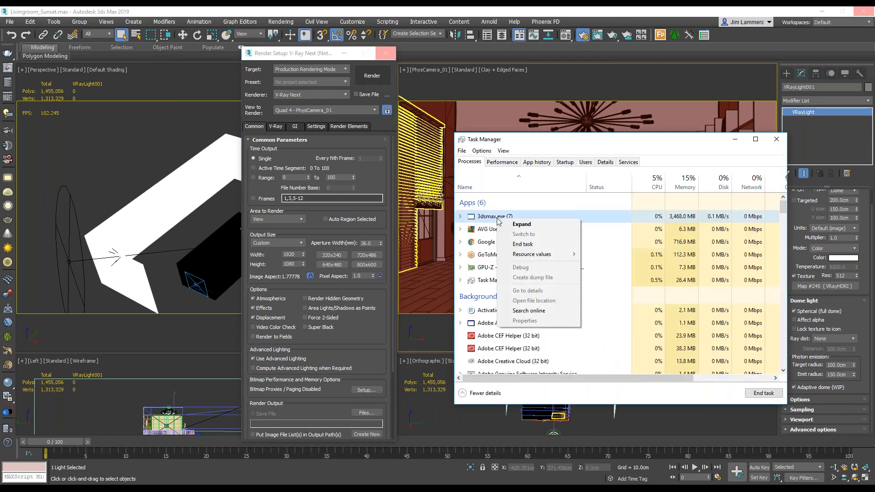
left_click(529, 245)
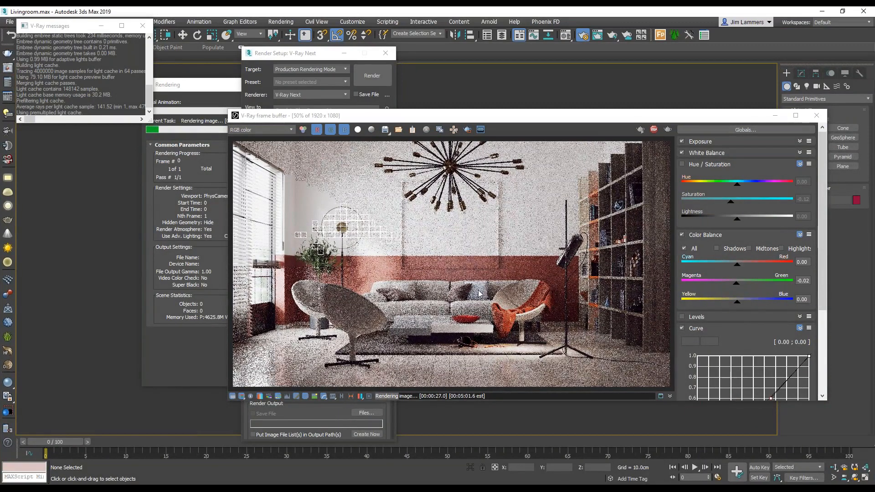
Step: View the VRayLightingAnalysis element of the running living room render and return to the RGB color channel
left_click(282, 130)
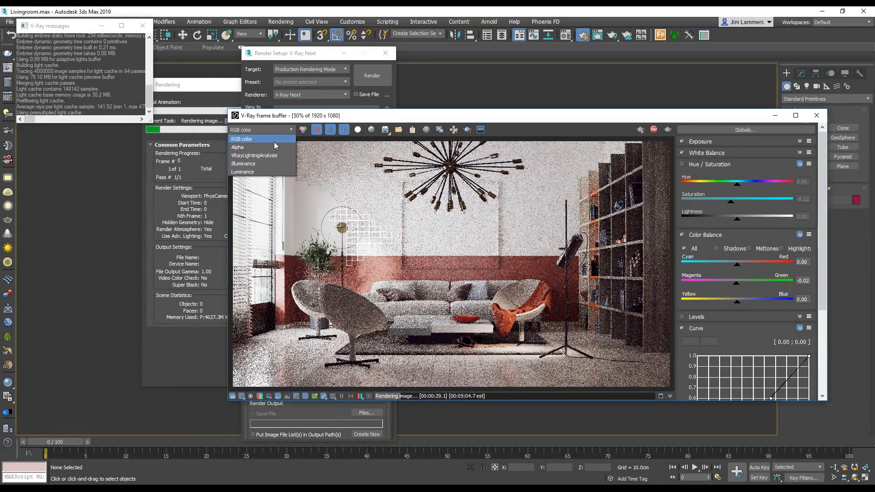
left_click(269, 155)
left_click(279, 130)
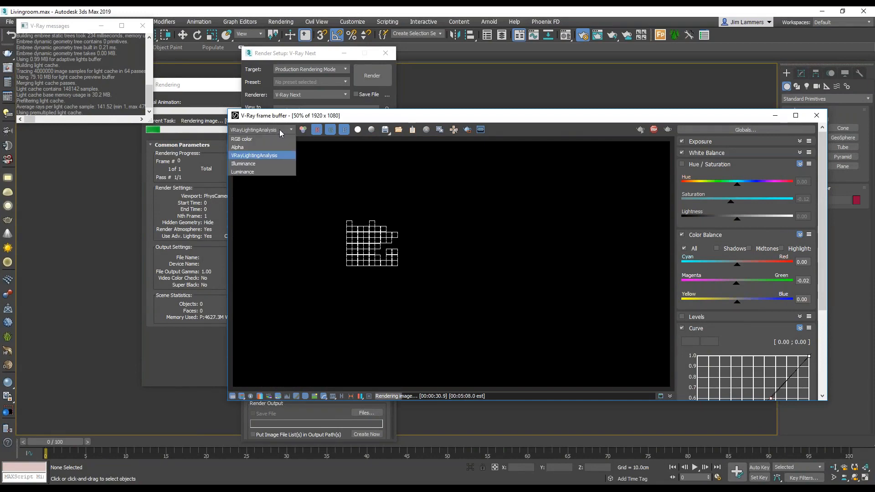
left_click(273, 140)
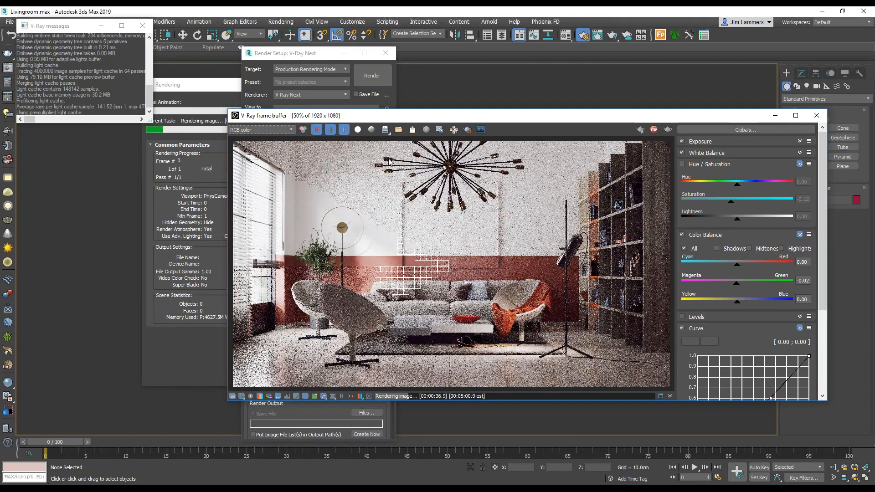
Step: Stop the living room render and move the frame buffer clear of Render Setup
left_click(215, 88)
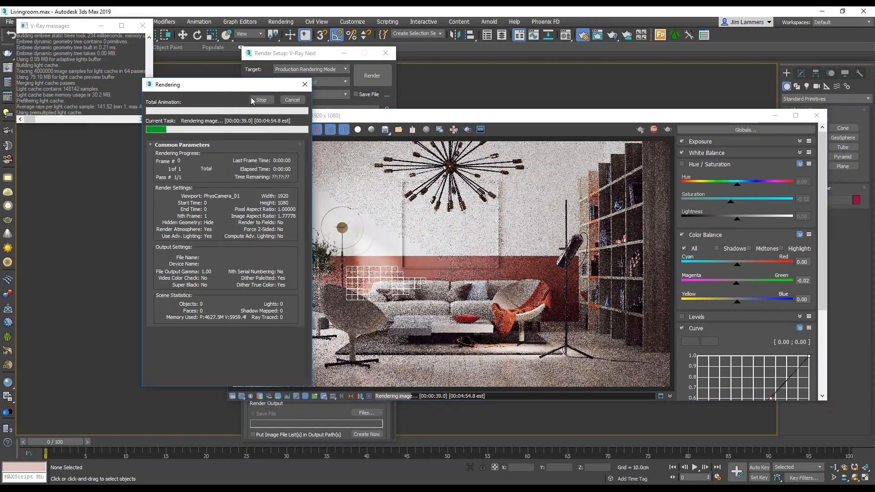
left_click(259, 100)
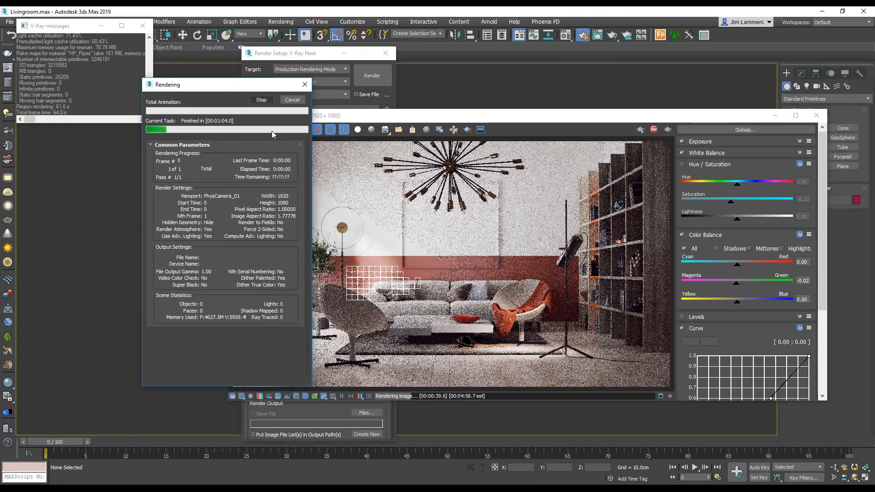
left_click(528, 240)
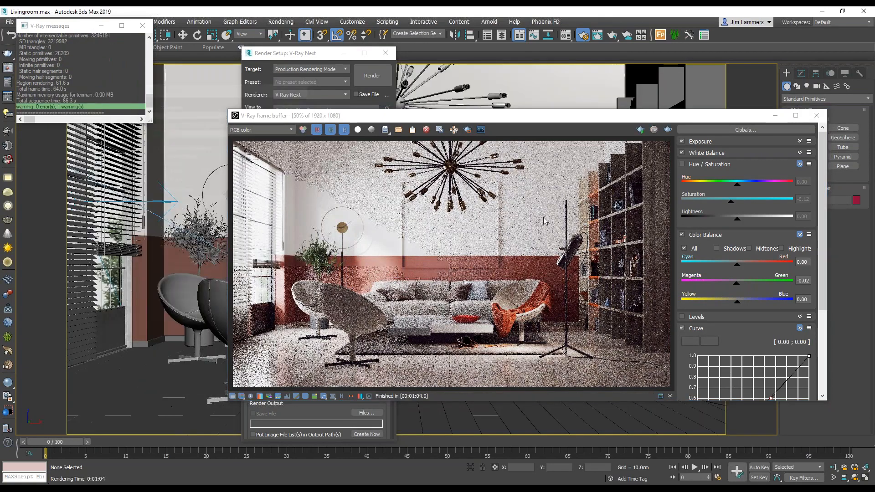
left_click_drag(544, 120, 645, 178)
left_click_drag(659, 119, 660, 106)
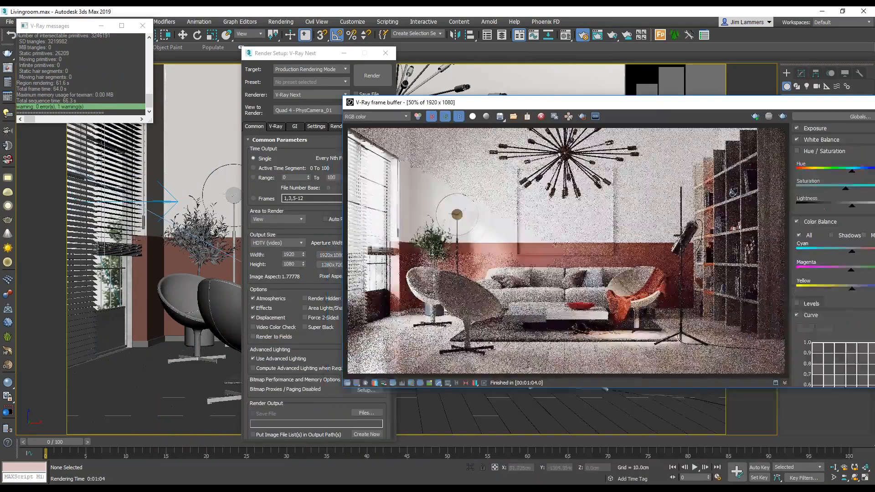
Step: Examine the VRayLightingAnalysis render element's quantity, scale and display options without changing them
left_click(279, 127)
left_click(343, 126)
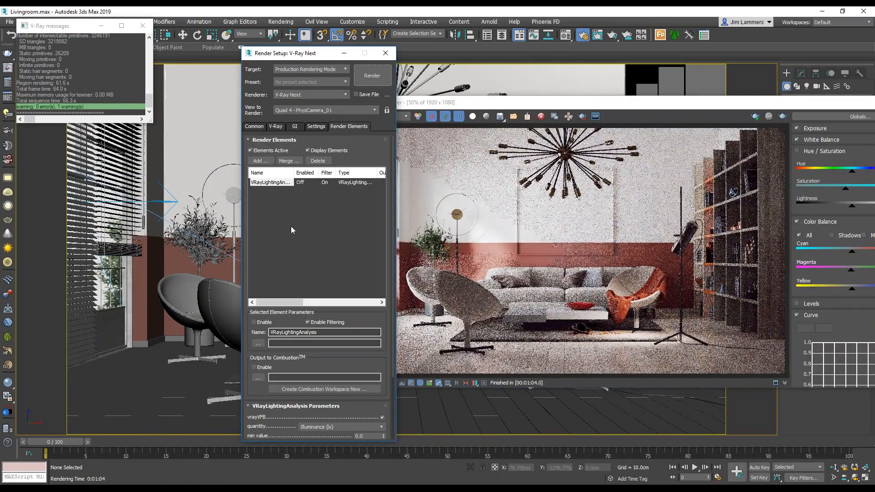
scroll(388, 181, "down", 3)
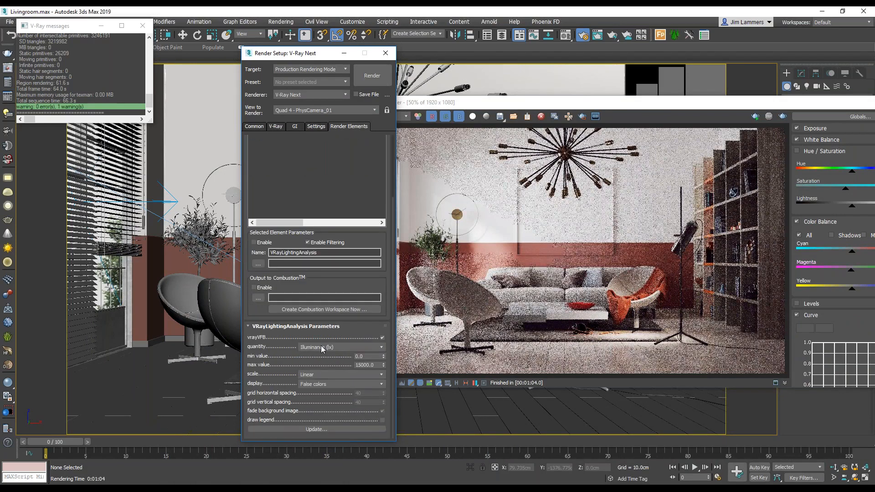
left_click(321, 347)
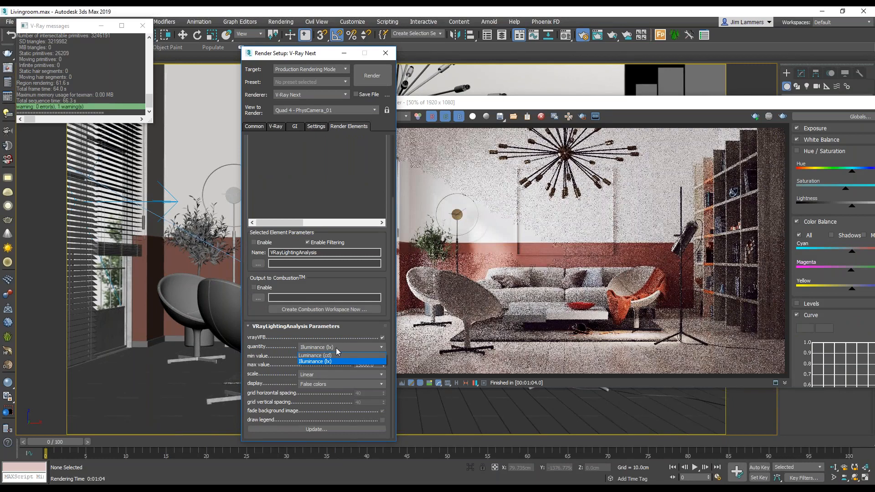
left_click(336, 349)
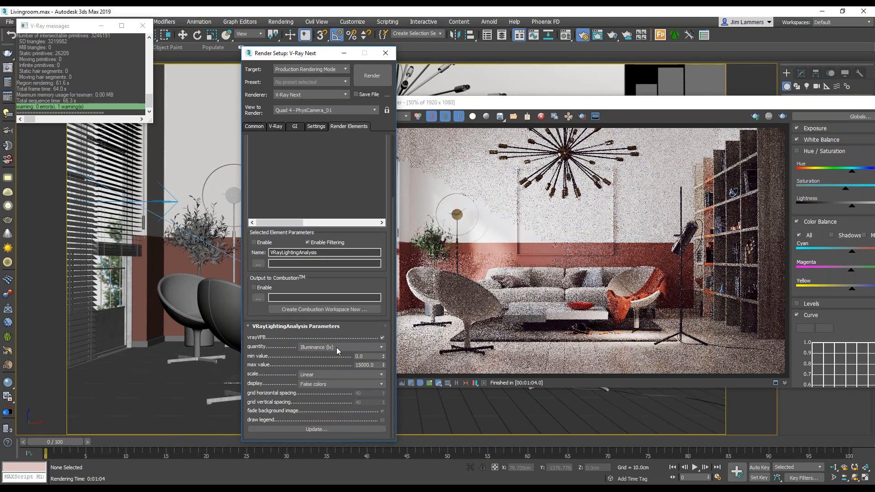
left_click(338, 374)
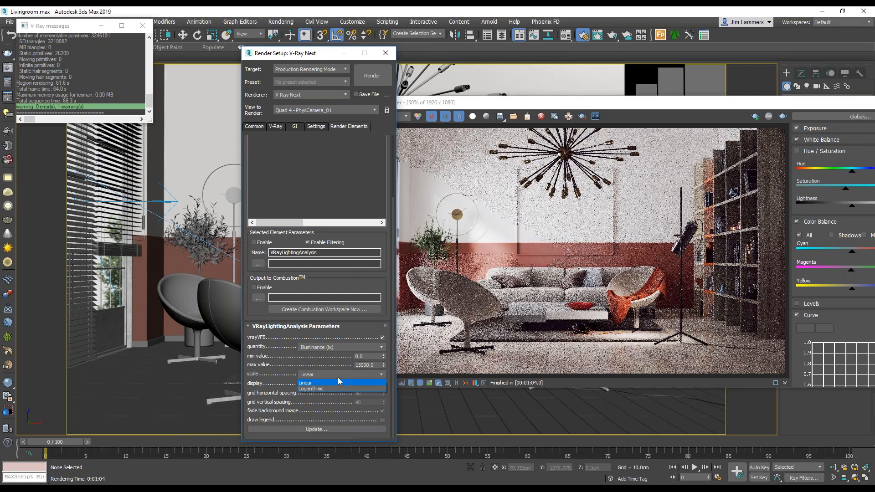
left_click(338, 379)
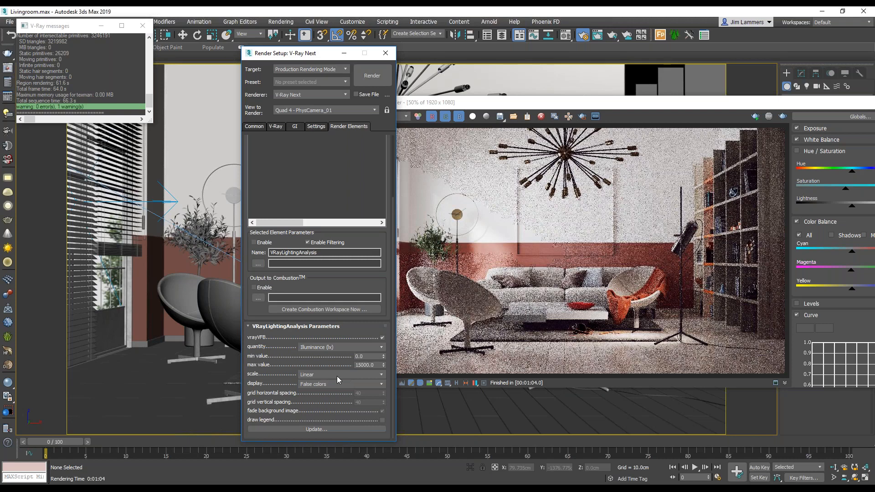
left_click(312, 376)
left_click(314, 381)
left_click_drag(282, 341, 271, 321)
left_click(873, 446)
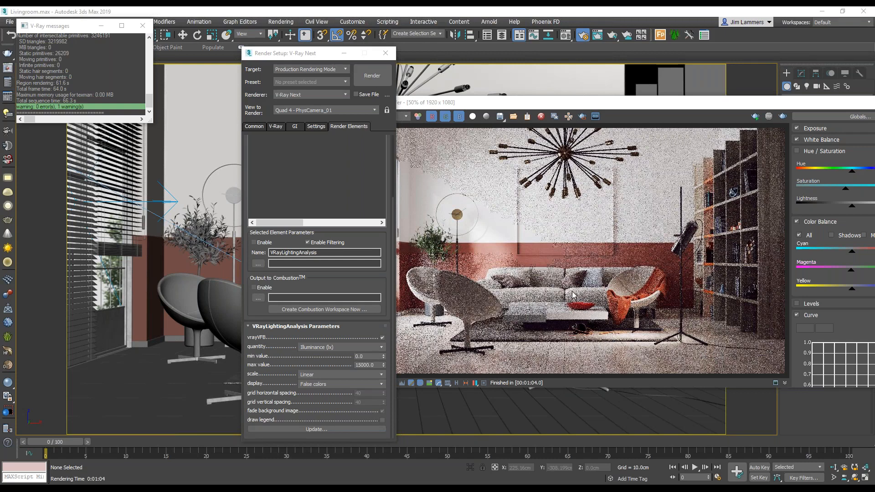
Step: Set the output width to 800, render the camera view, and display the VRayLightingAnalysis element in the frame buffer
left_click_drag(294, 59, 218, 58)
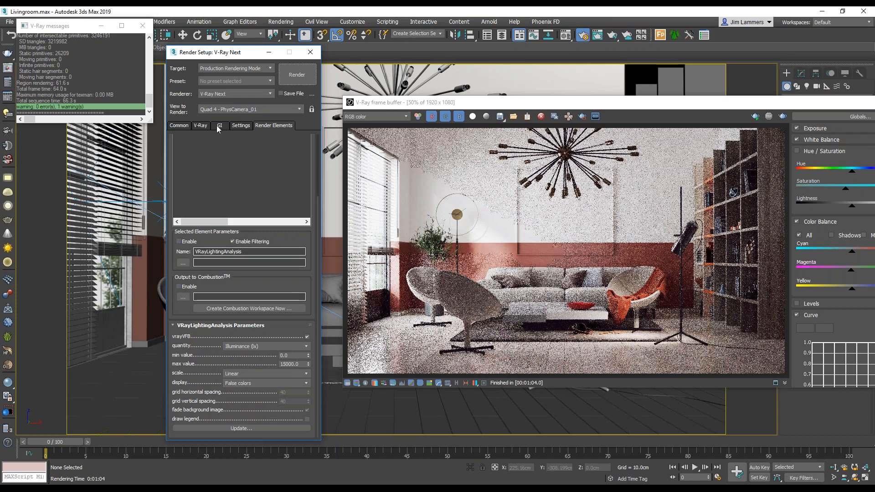
left_click(200, 125)
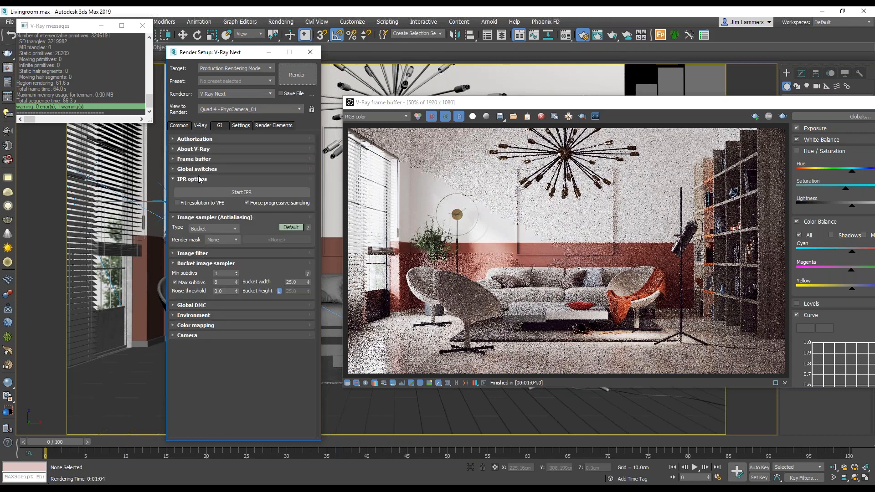
left_click(179, 126)
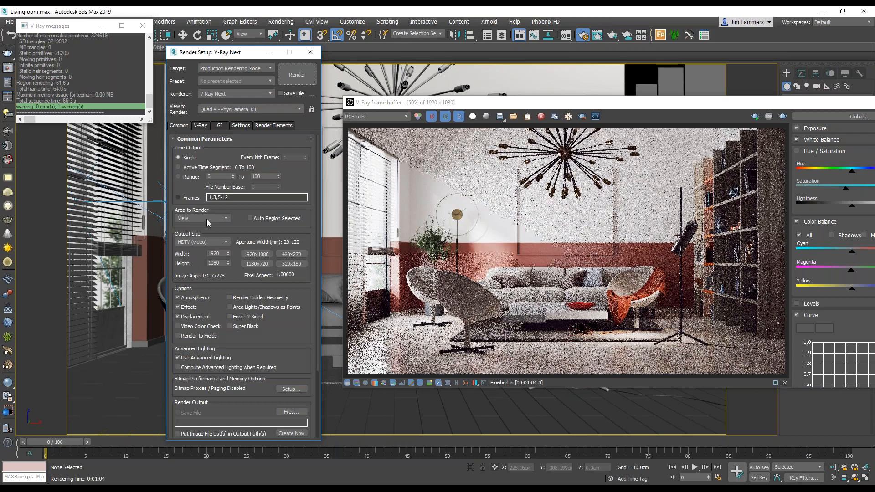
double_click(222, 254)
type("800")
left_click(782, 117)
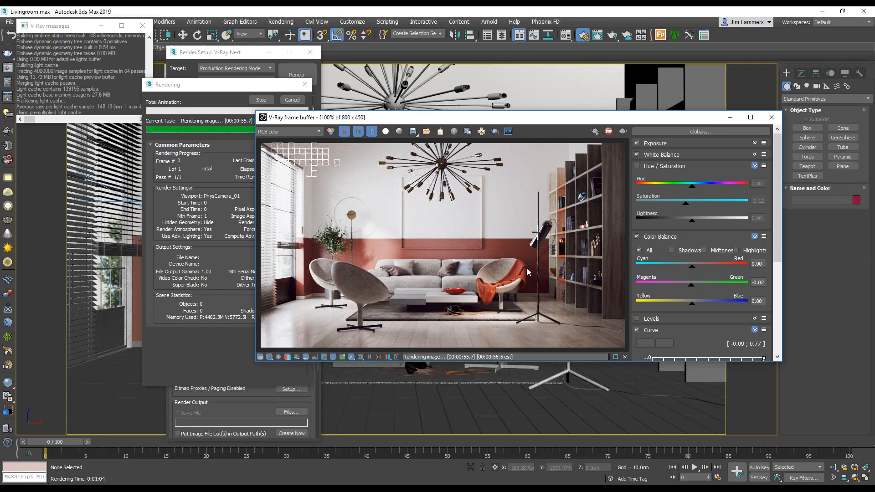
left_click(299, 132)
left_click(287, 164)
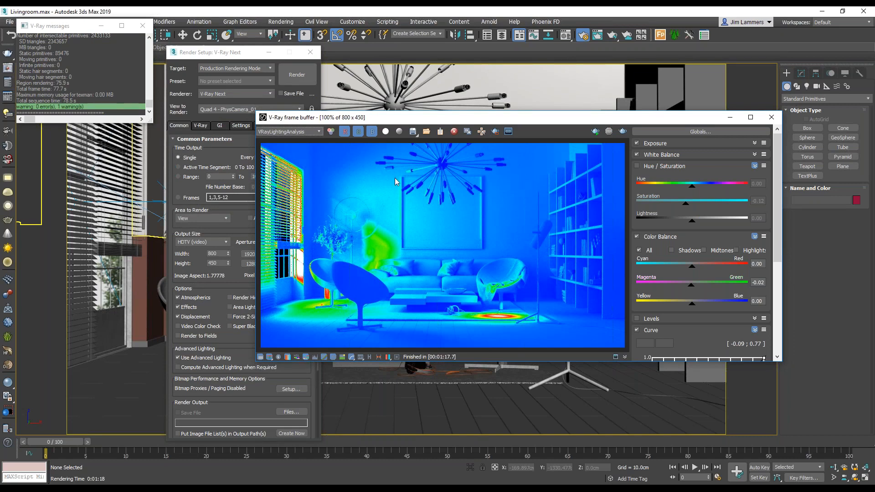
Step: Set the VRayLightingAnalysis element's display to Grid overlay and update the rendered result
left_click(230, 116)
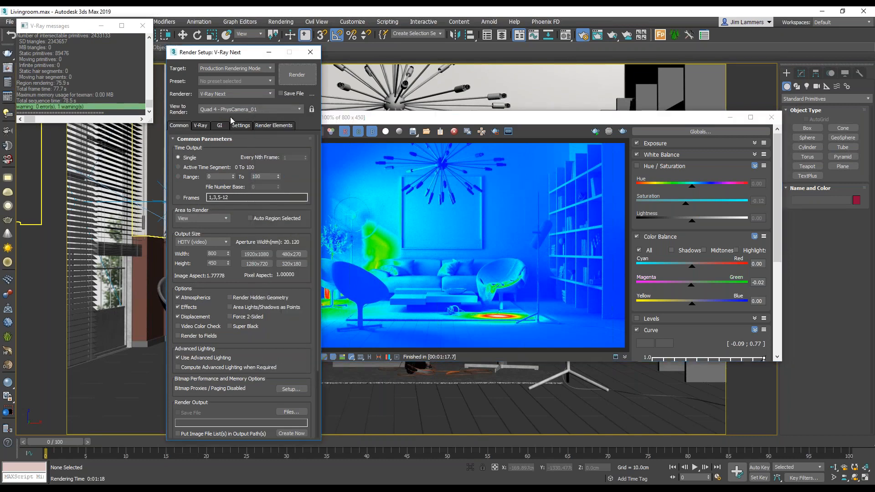
left_click(273, 125)
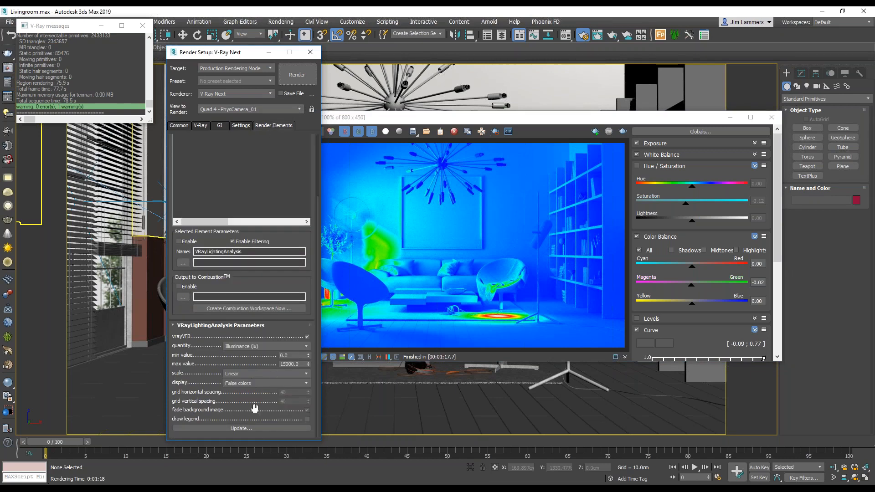
left_click(248, 387)
left_click(246, 397)
left_click(243, 397)
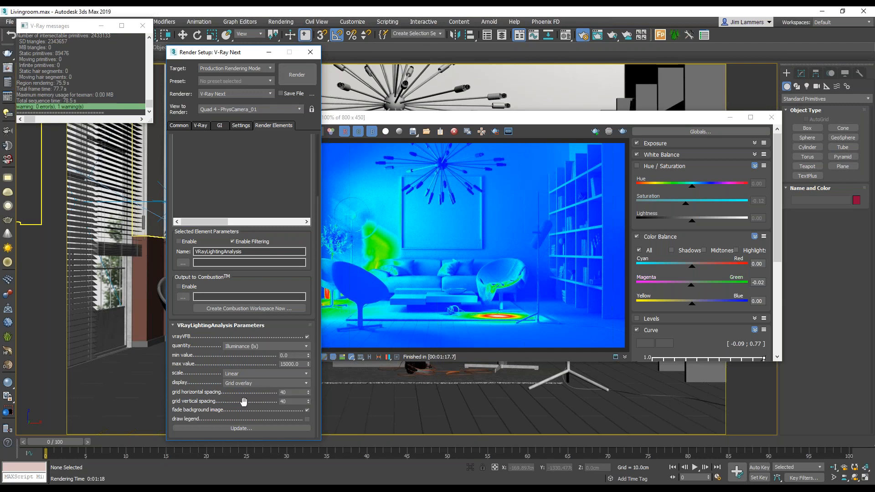
left_click(242, 429)
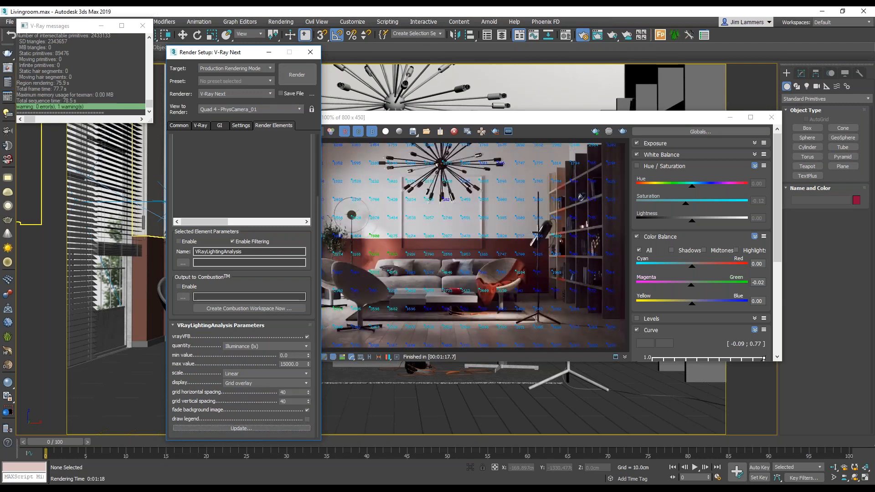
Step: Move Render Setup aside and inspect the illuminance grid values around the sofa at 200% zoom
left_click_drag(252, 52, 170, 55)
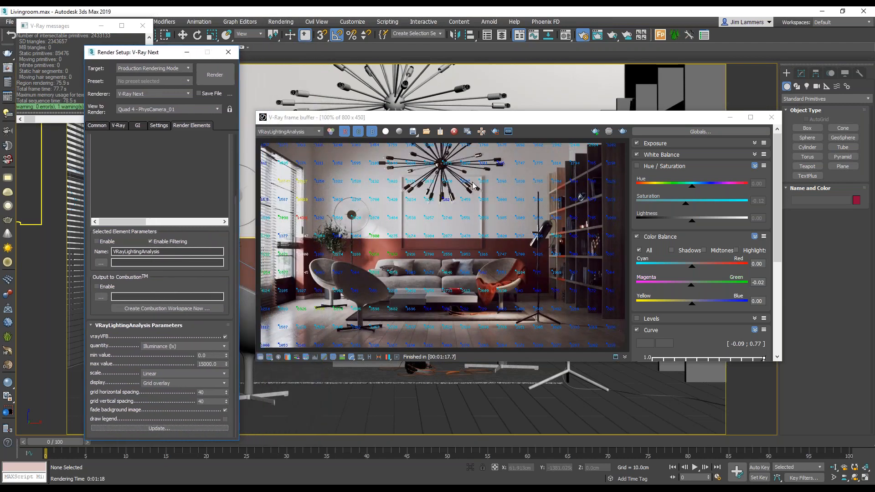
left_click(387, 267)
scroll(396, 259, "up", 1)
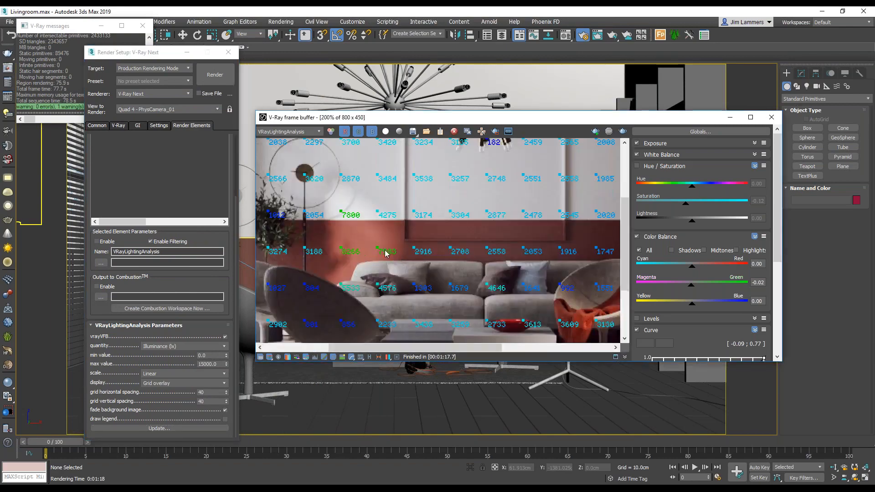
scroll(384, 252, "down", 1)
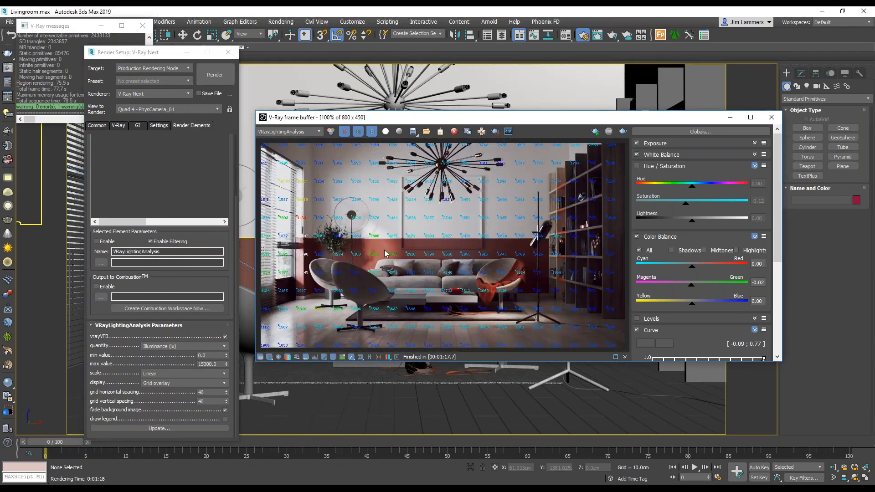